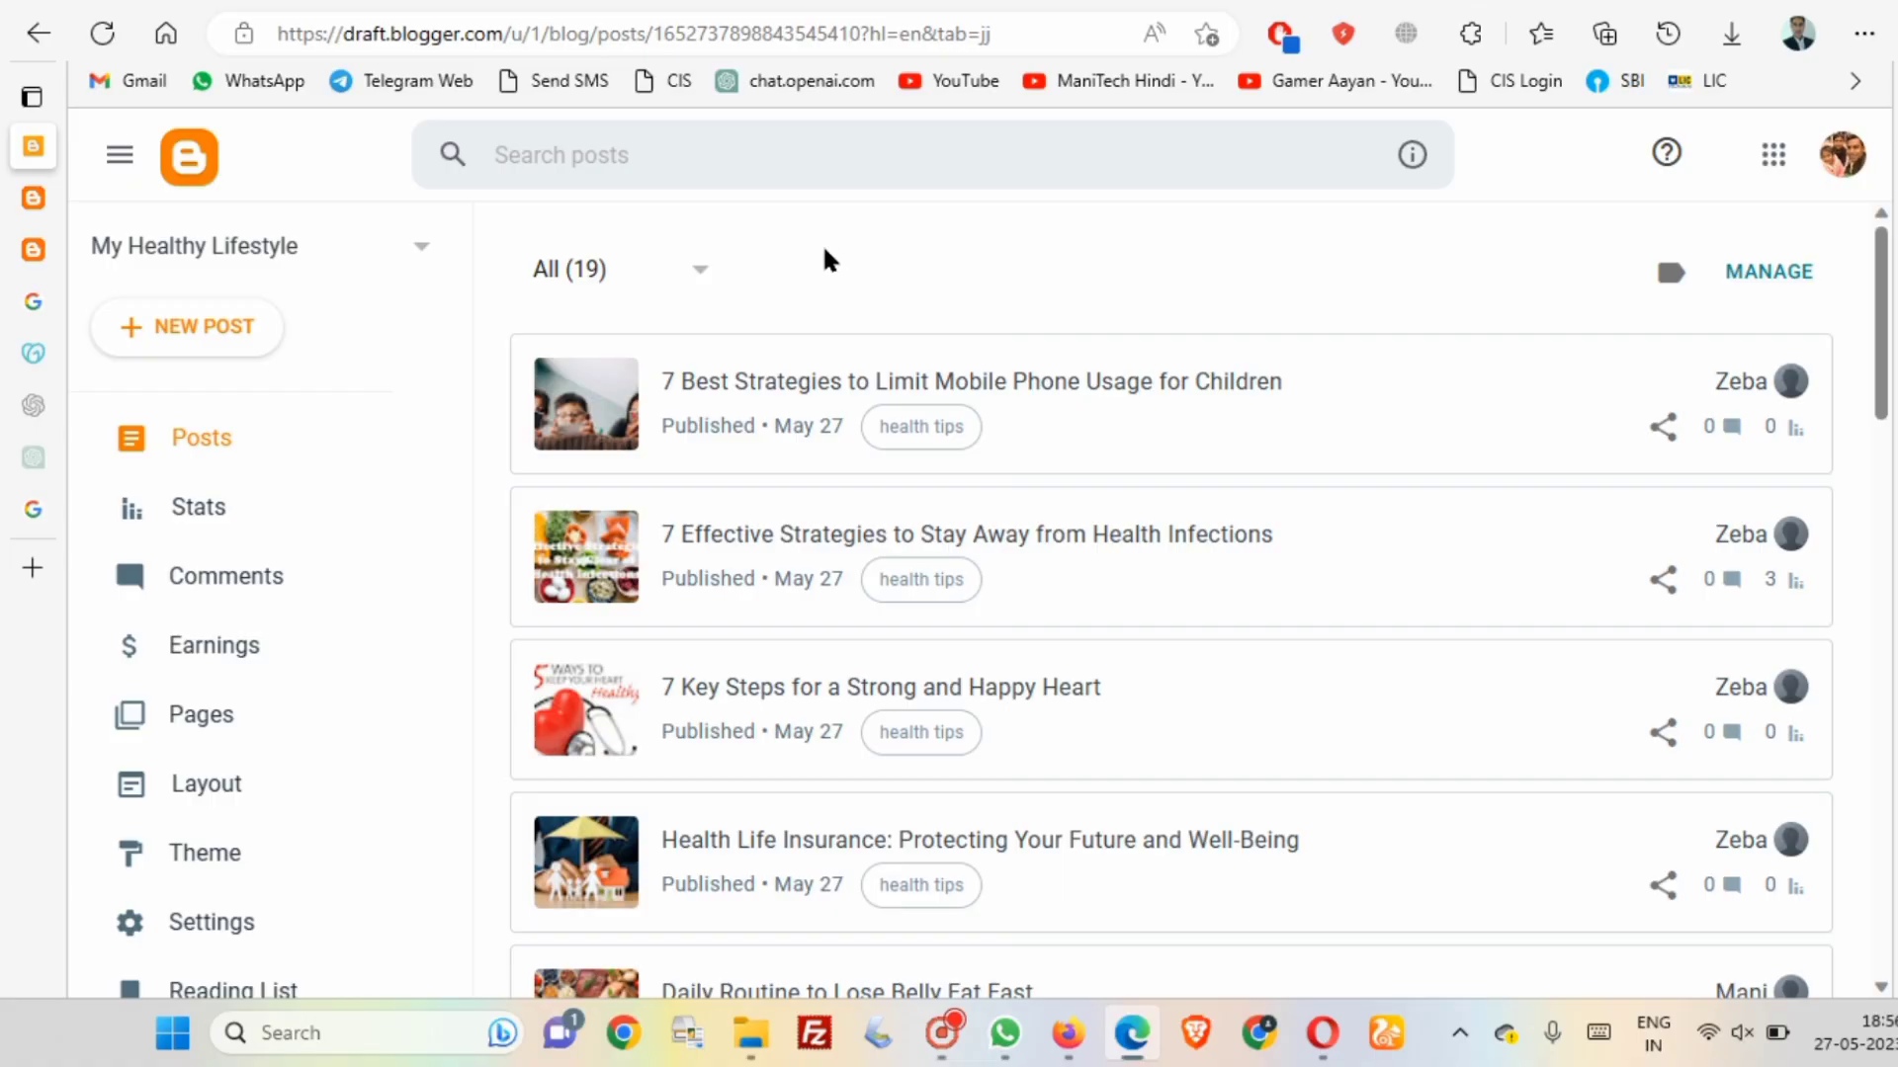
- Return to the Blogger posts list and open the blog's Settings at the Publishing section
{"action": "left_click", "coordinate": [36, 354]}
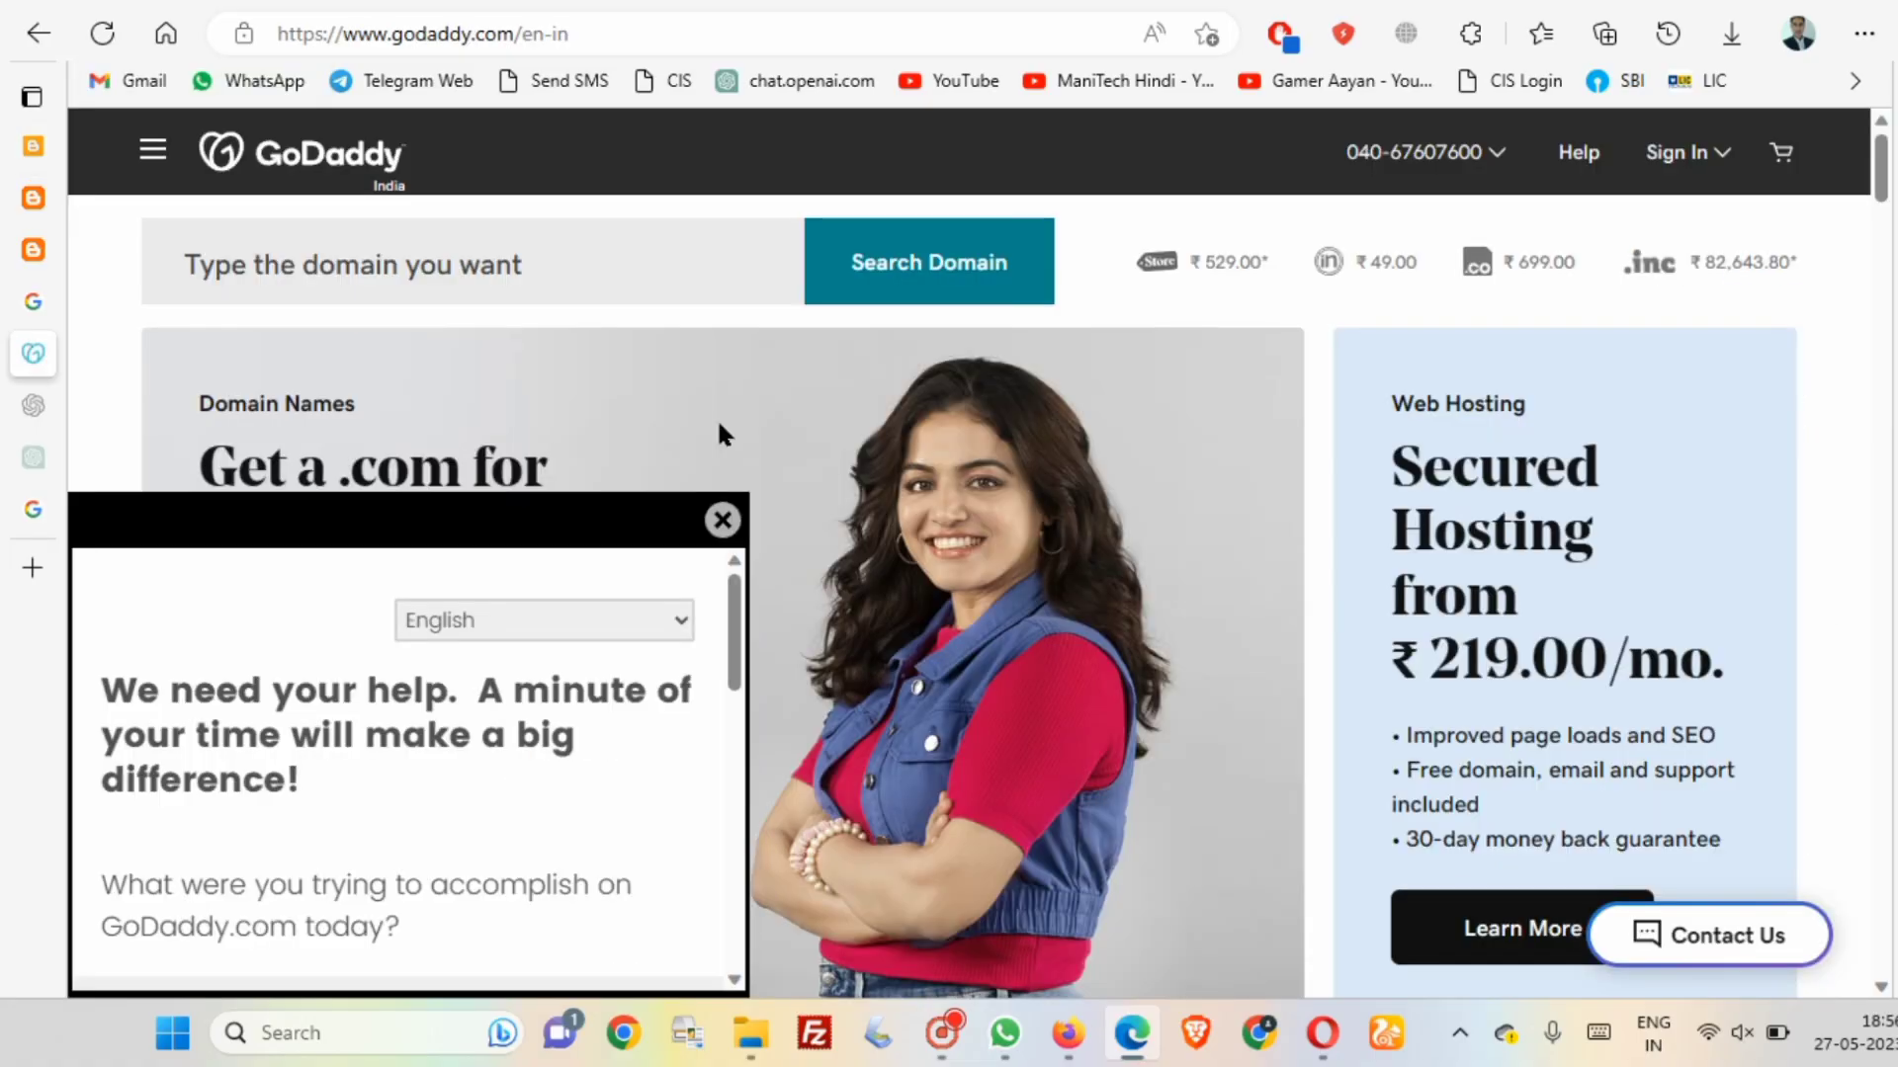
{"action": "left_click", "coordinate": [35, 144]}
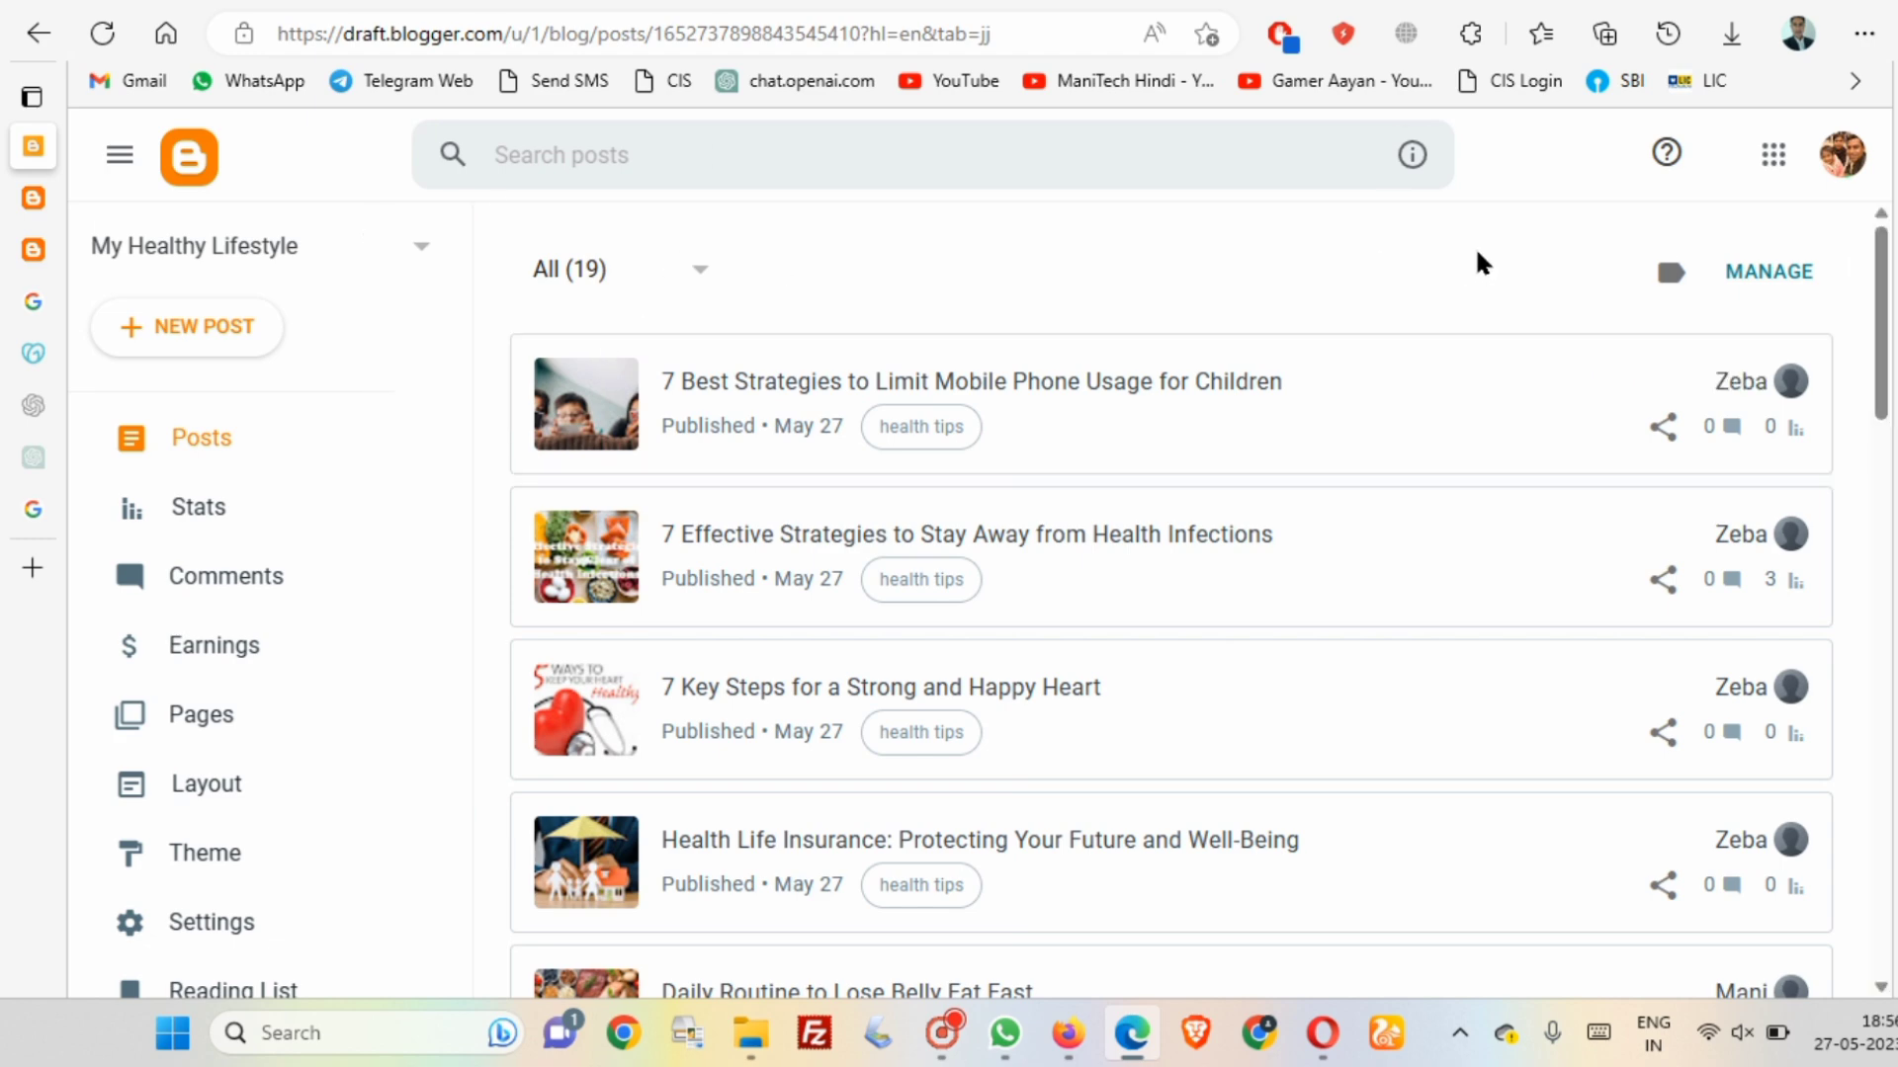
{"action": "scroll", "coordinate": [268, 578], "scroll_direction": "down", "scroll_amount": 2}
{"action": "scroll", "coordinate": [262, 602], "scroll_direction": "down", "scroll_amount": 1}
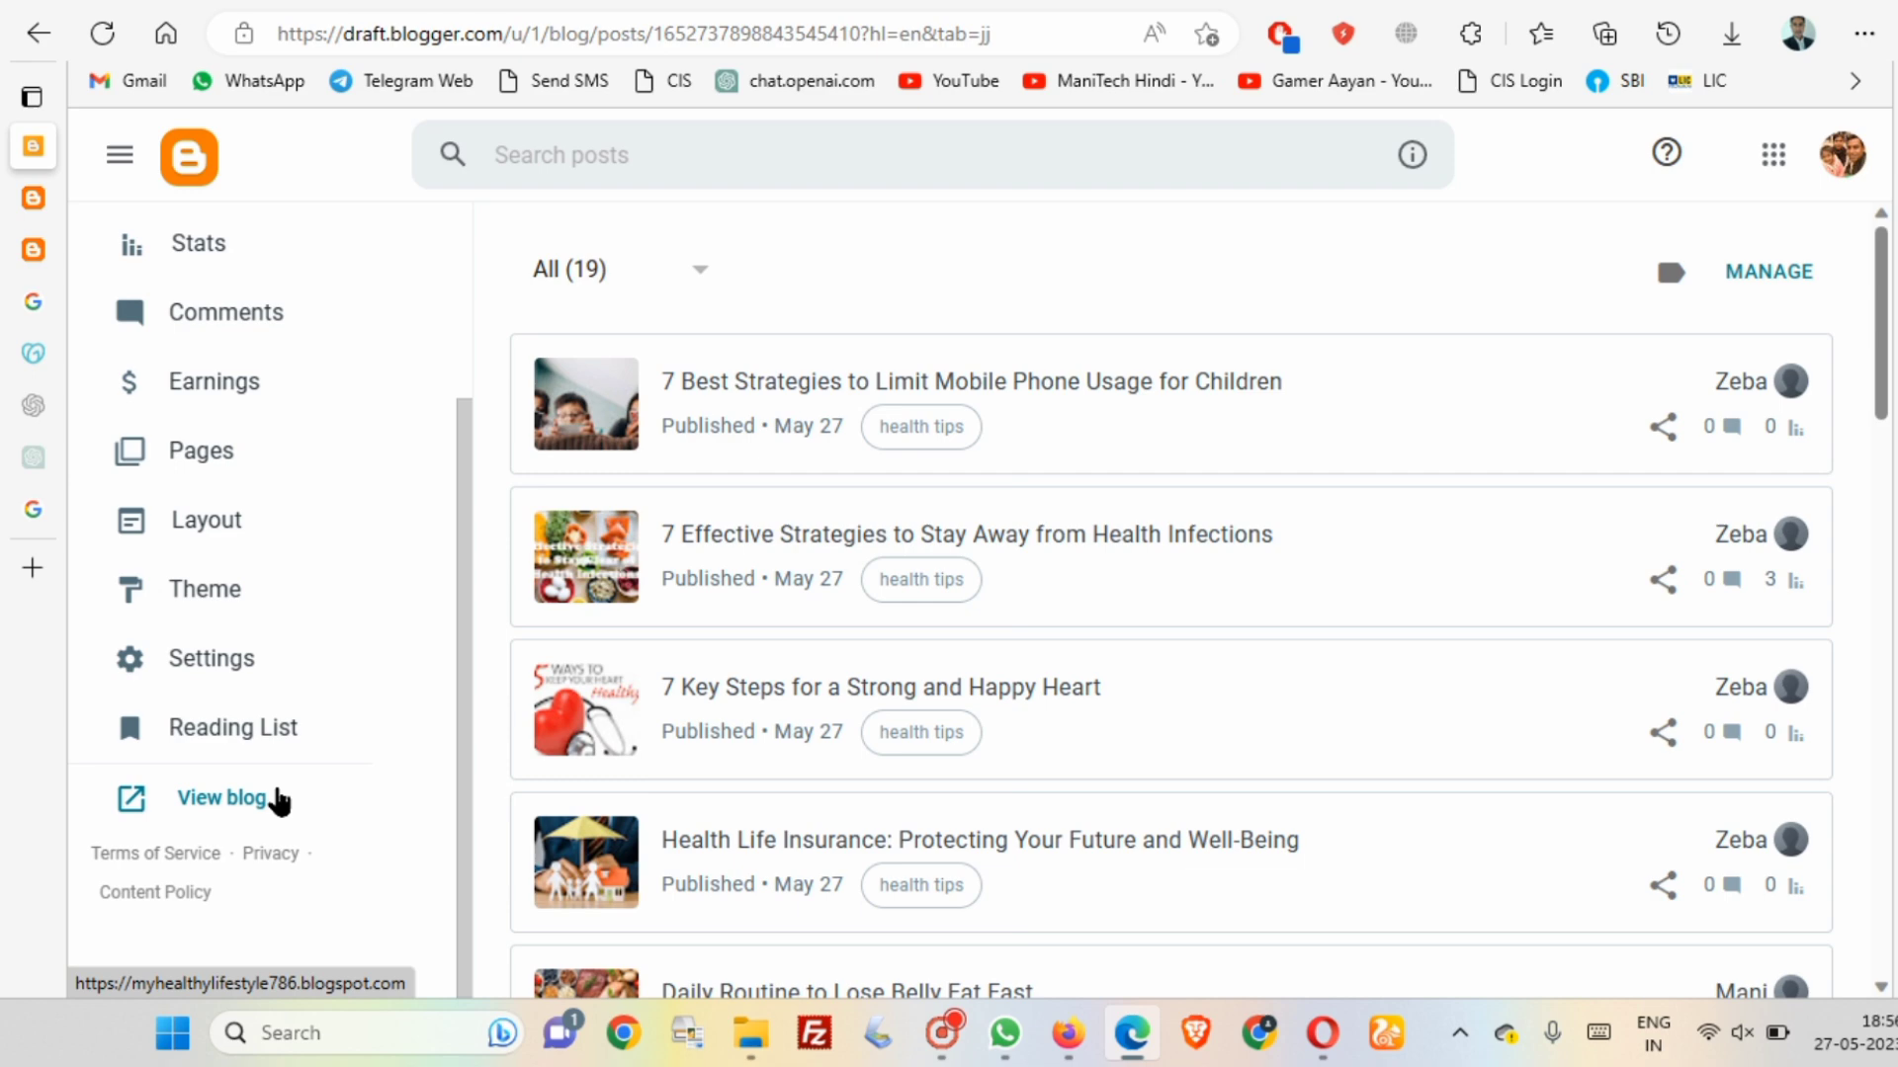
{"action": "left_click", "coordinate": [249, 663]}
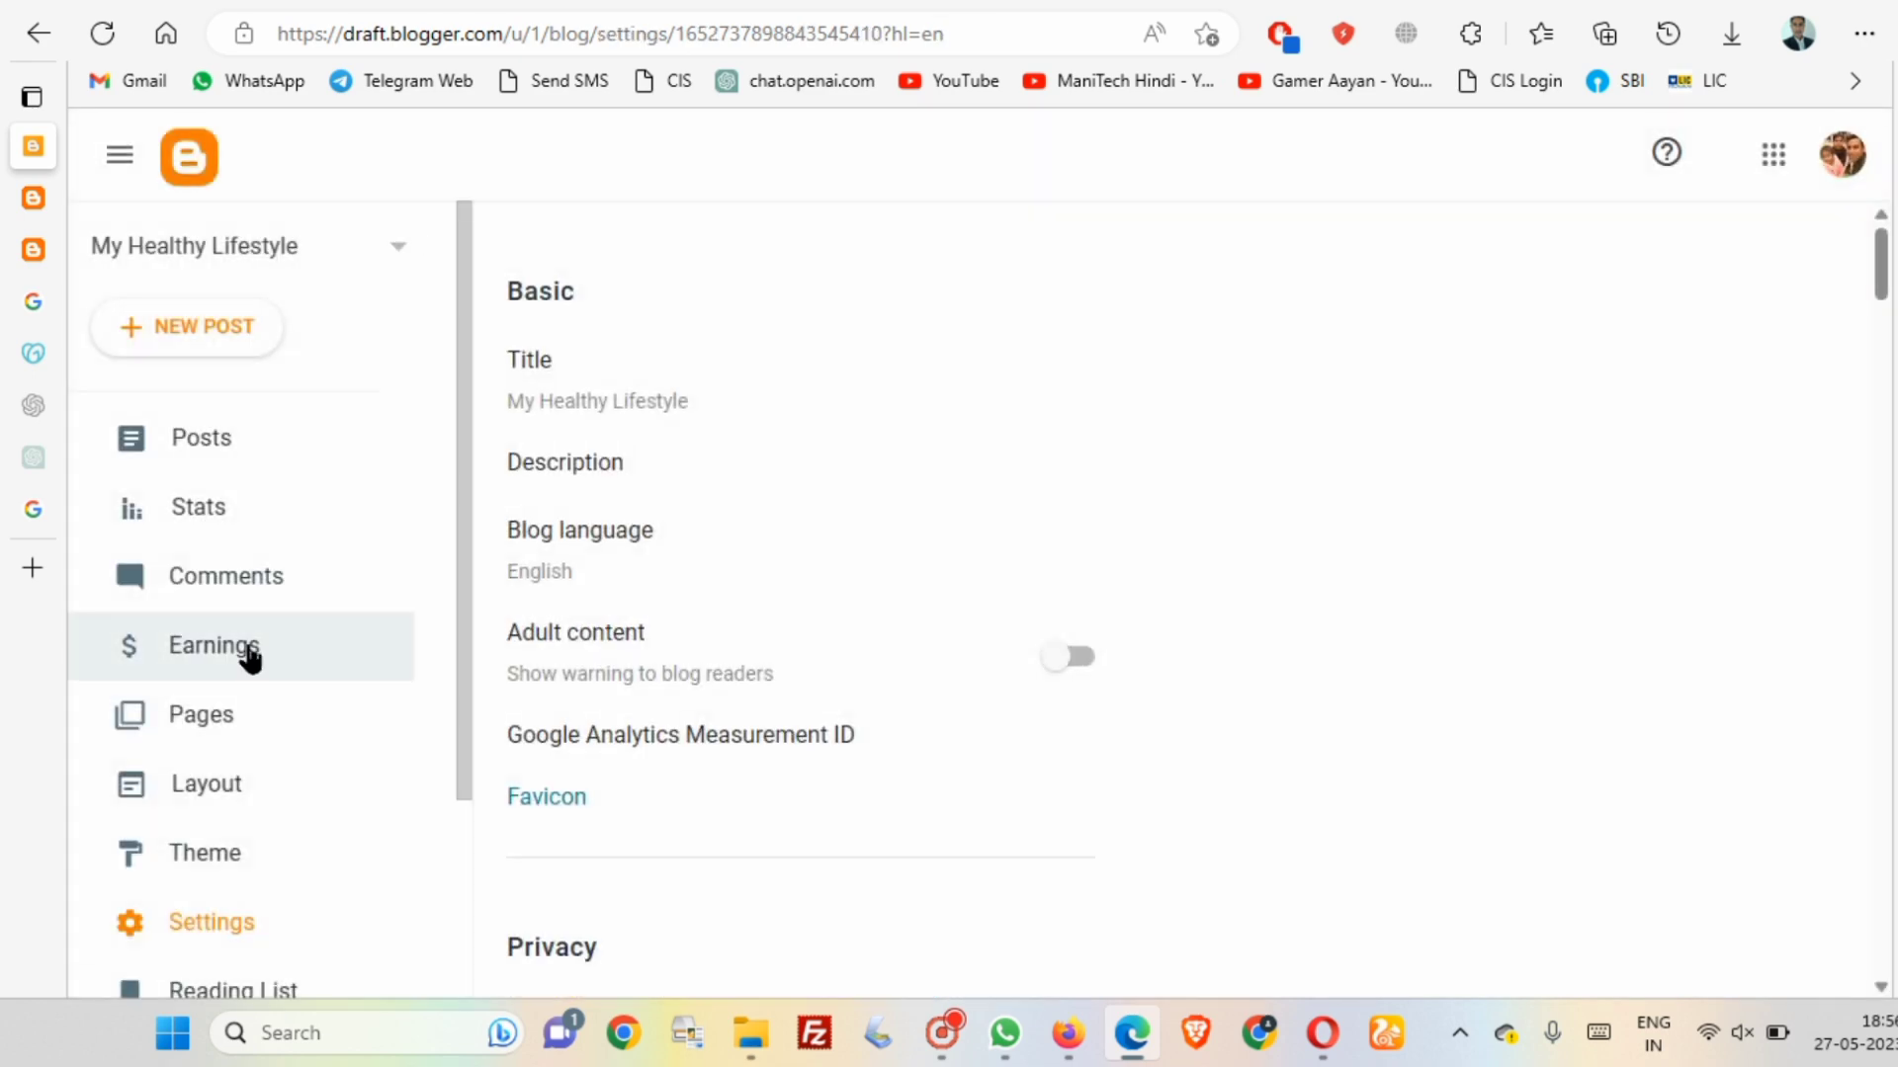
{"action": "scroll", "coordinate": [1550, 394], "scroll_direction": "down", "scroll_amount": 2}
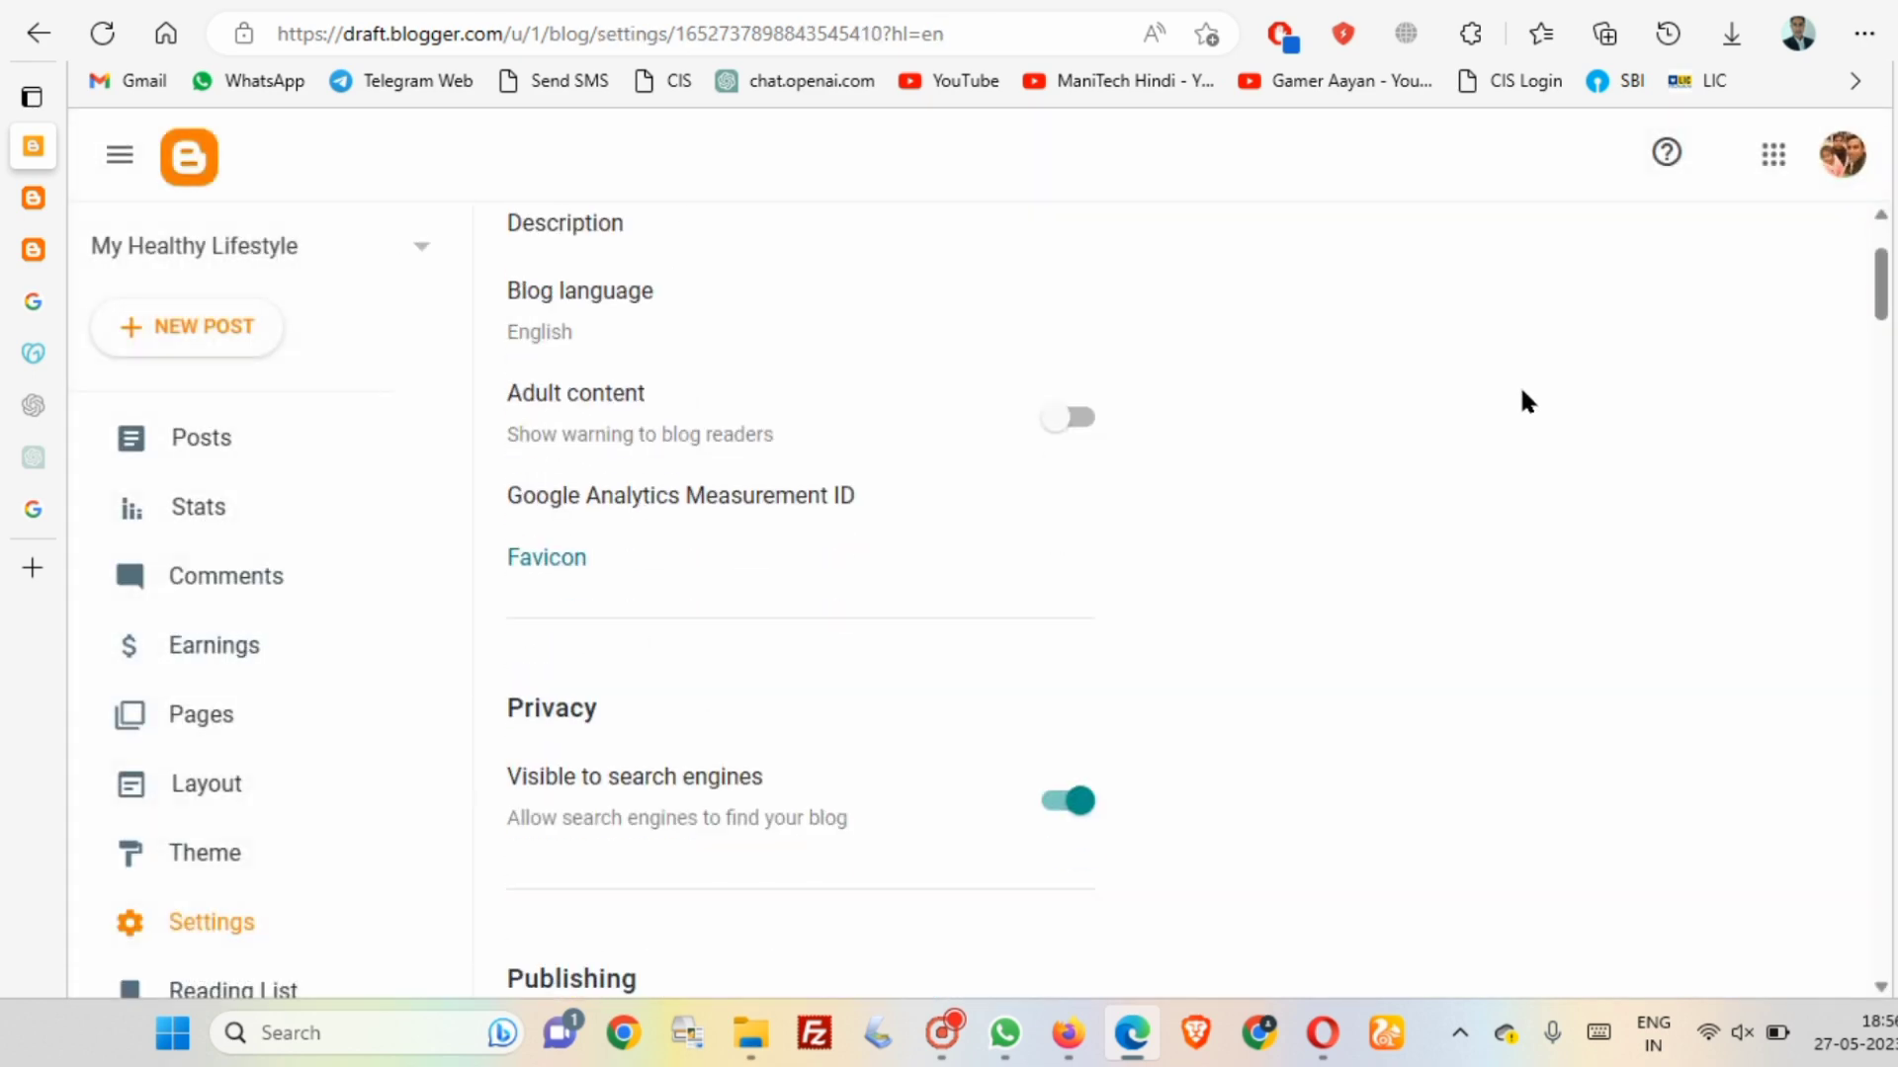
{"action": "scroll", "coordinate": [1523, 397], "scroll_direction": "down", "scroll_amount": 2}
{"action": "scroll", "coordinate": [1522, 400], "scroll_direction": "down", "scroll_amount": 2}
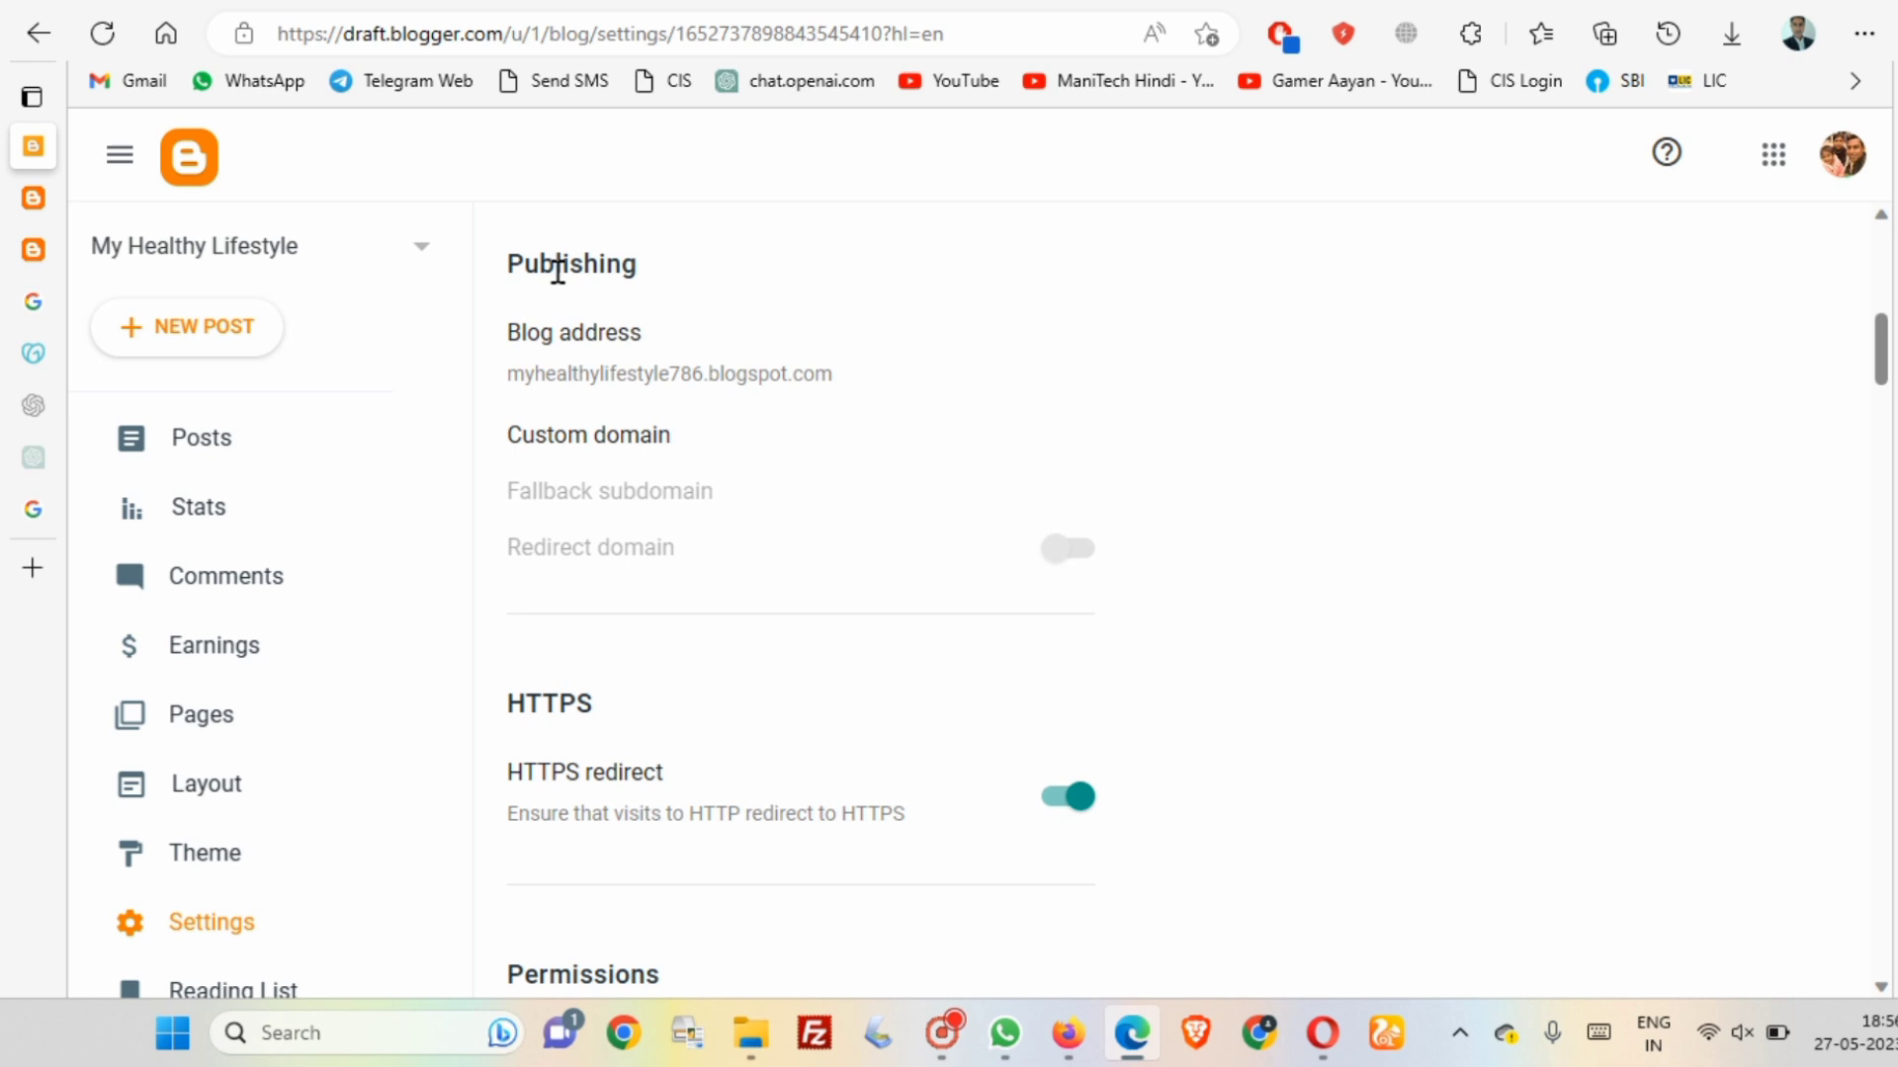
{"action": "left_click", "coordinate": [632, 437]}
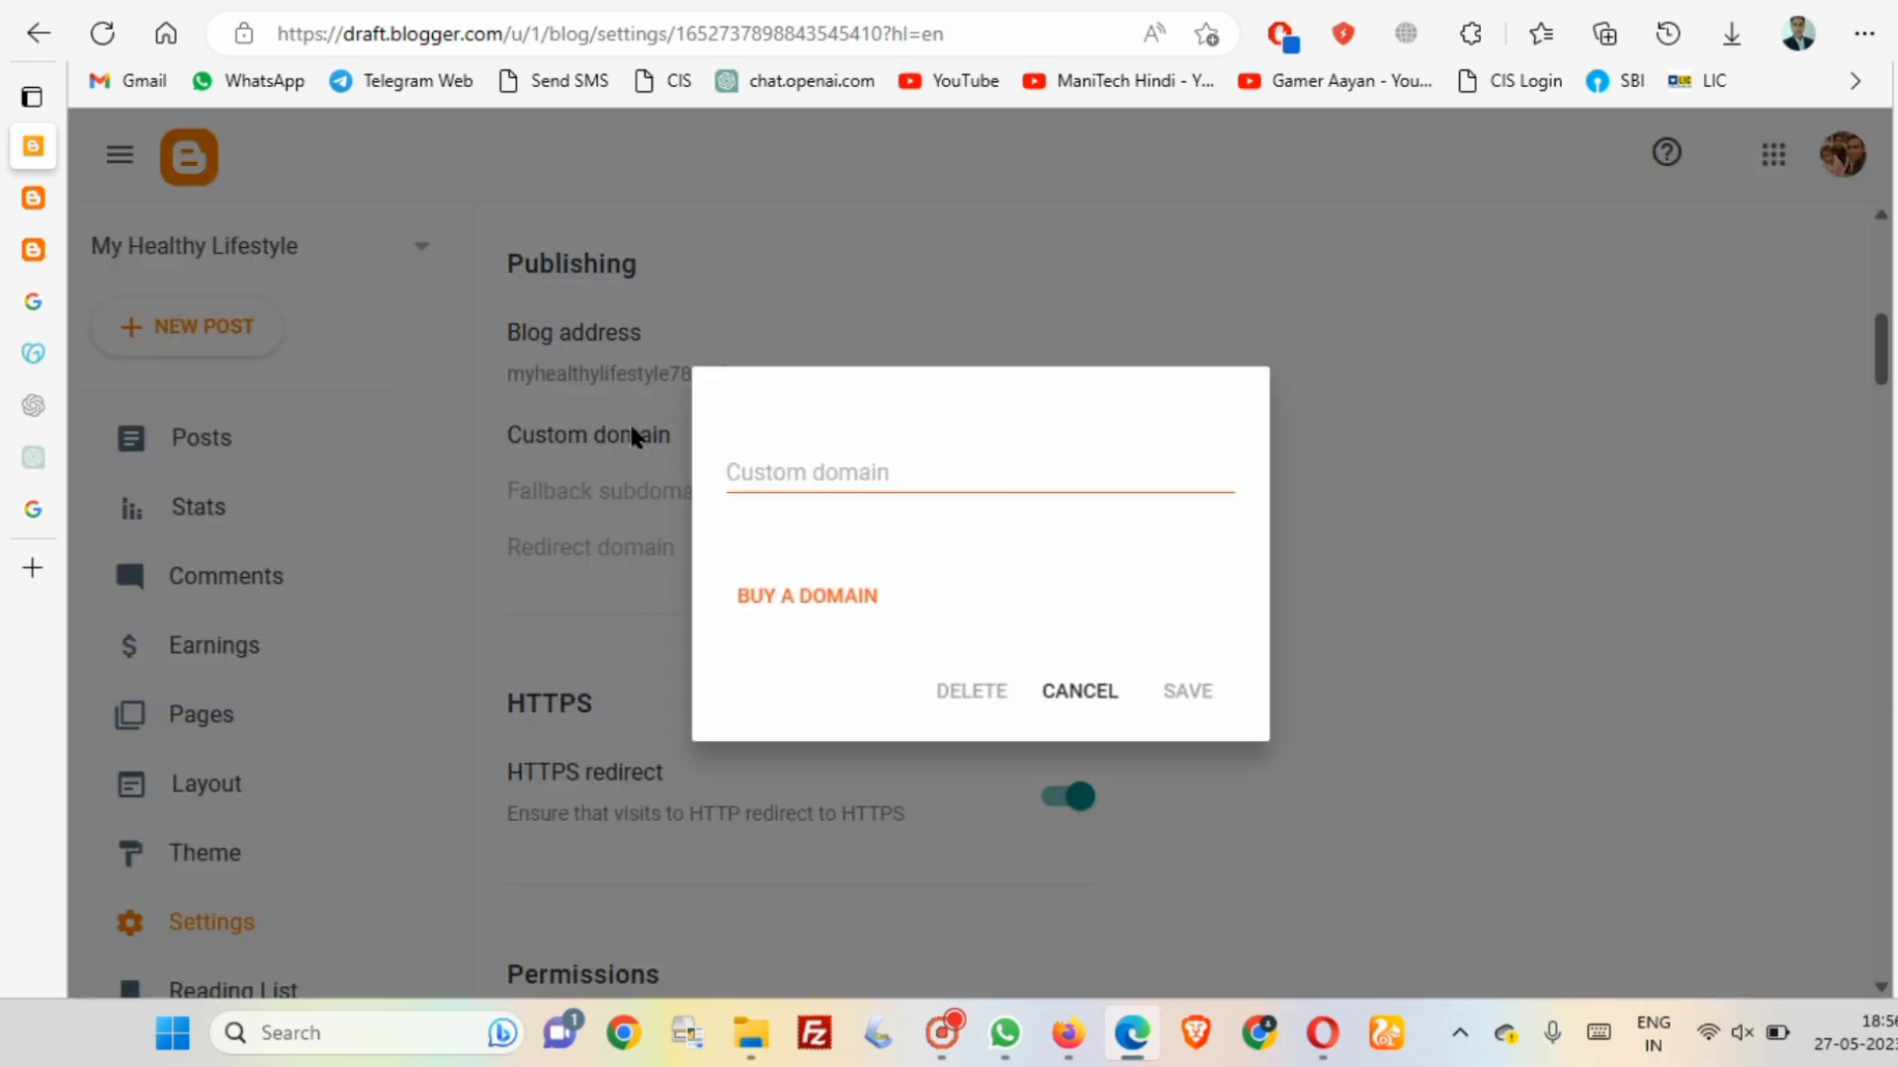
{"action": "left_click", "coordinate": [847, 462]}
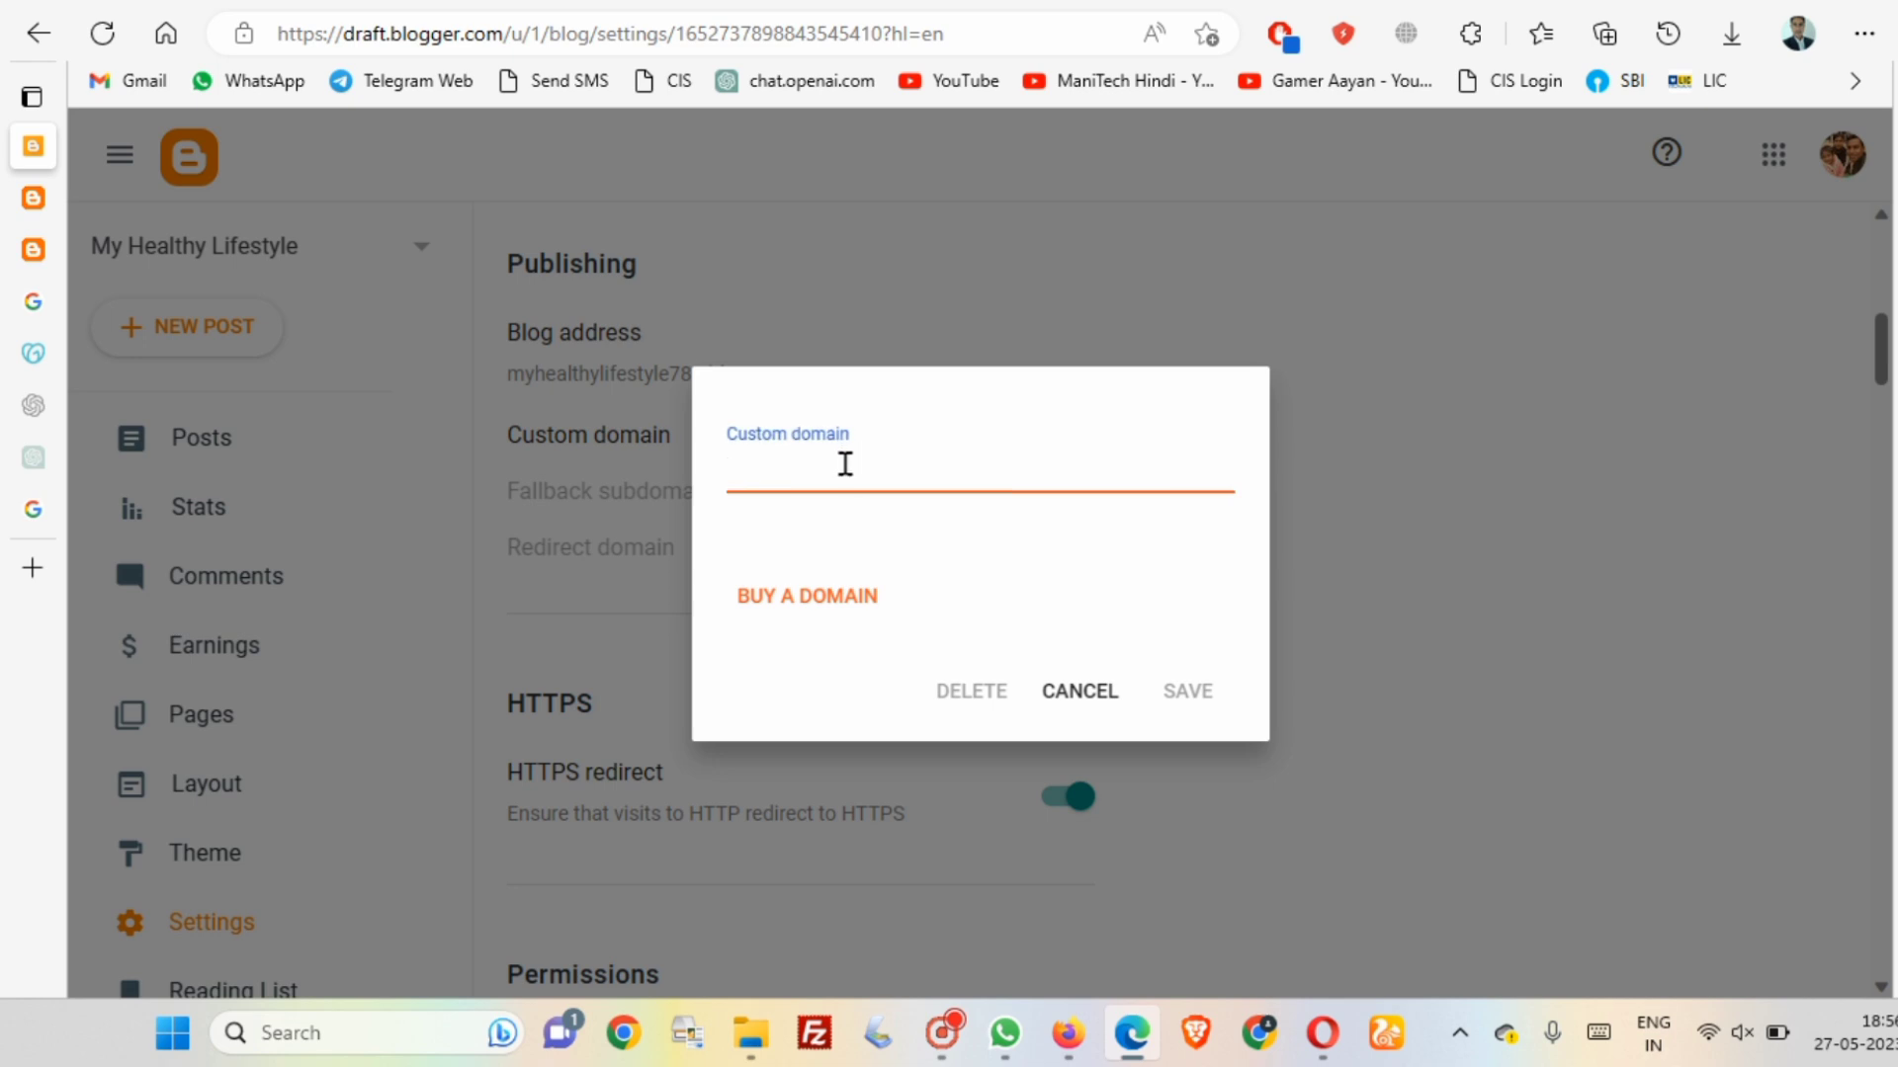
{"action": "type", "text": "www.my"}
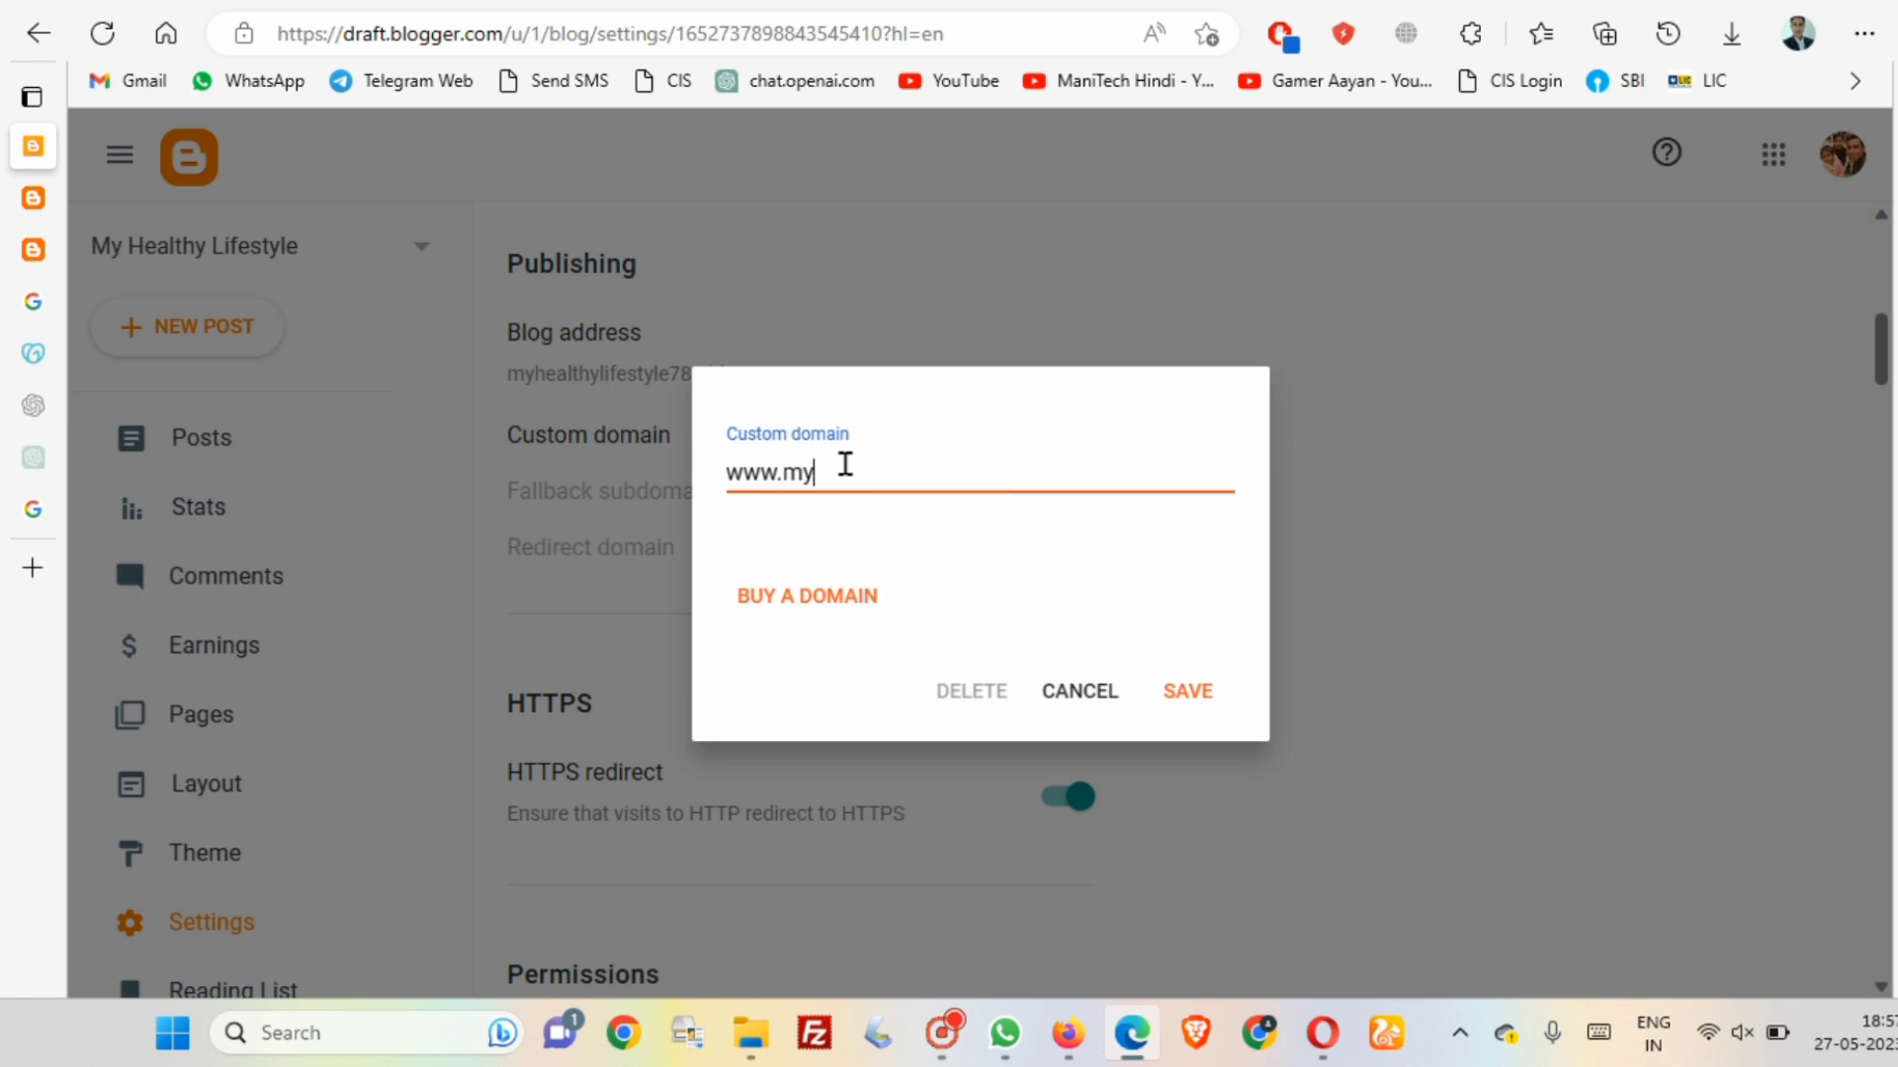
{"action": "type", "text": "healthylifestyle.xyz"}
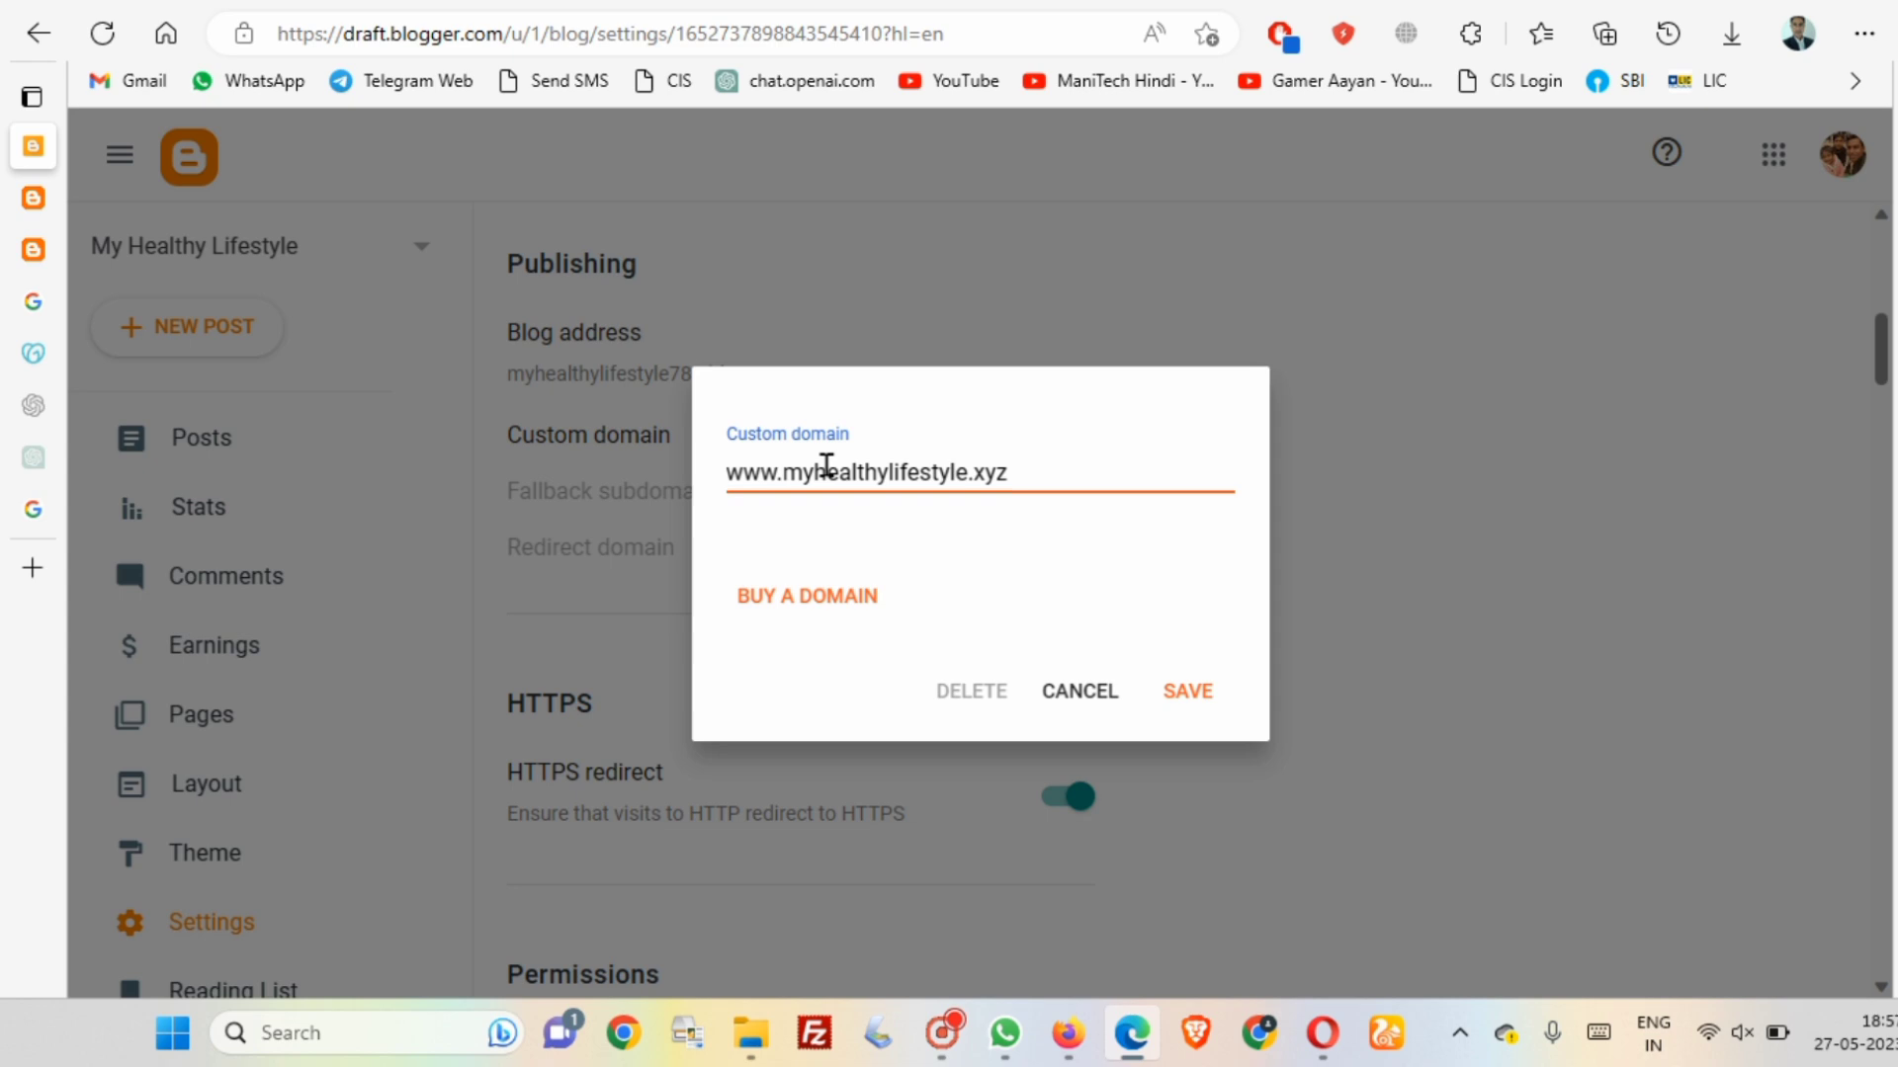
{"action": "key", "text": "ctrl+a"}
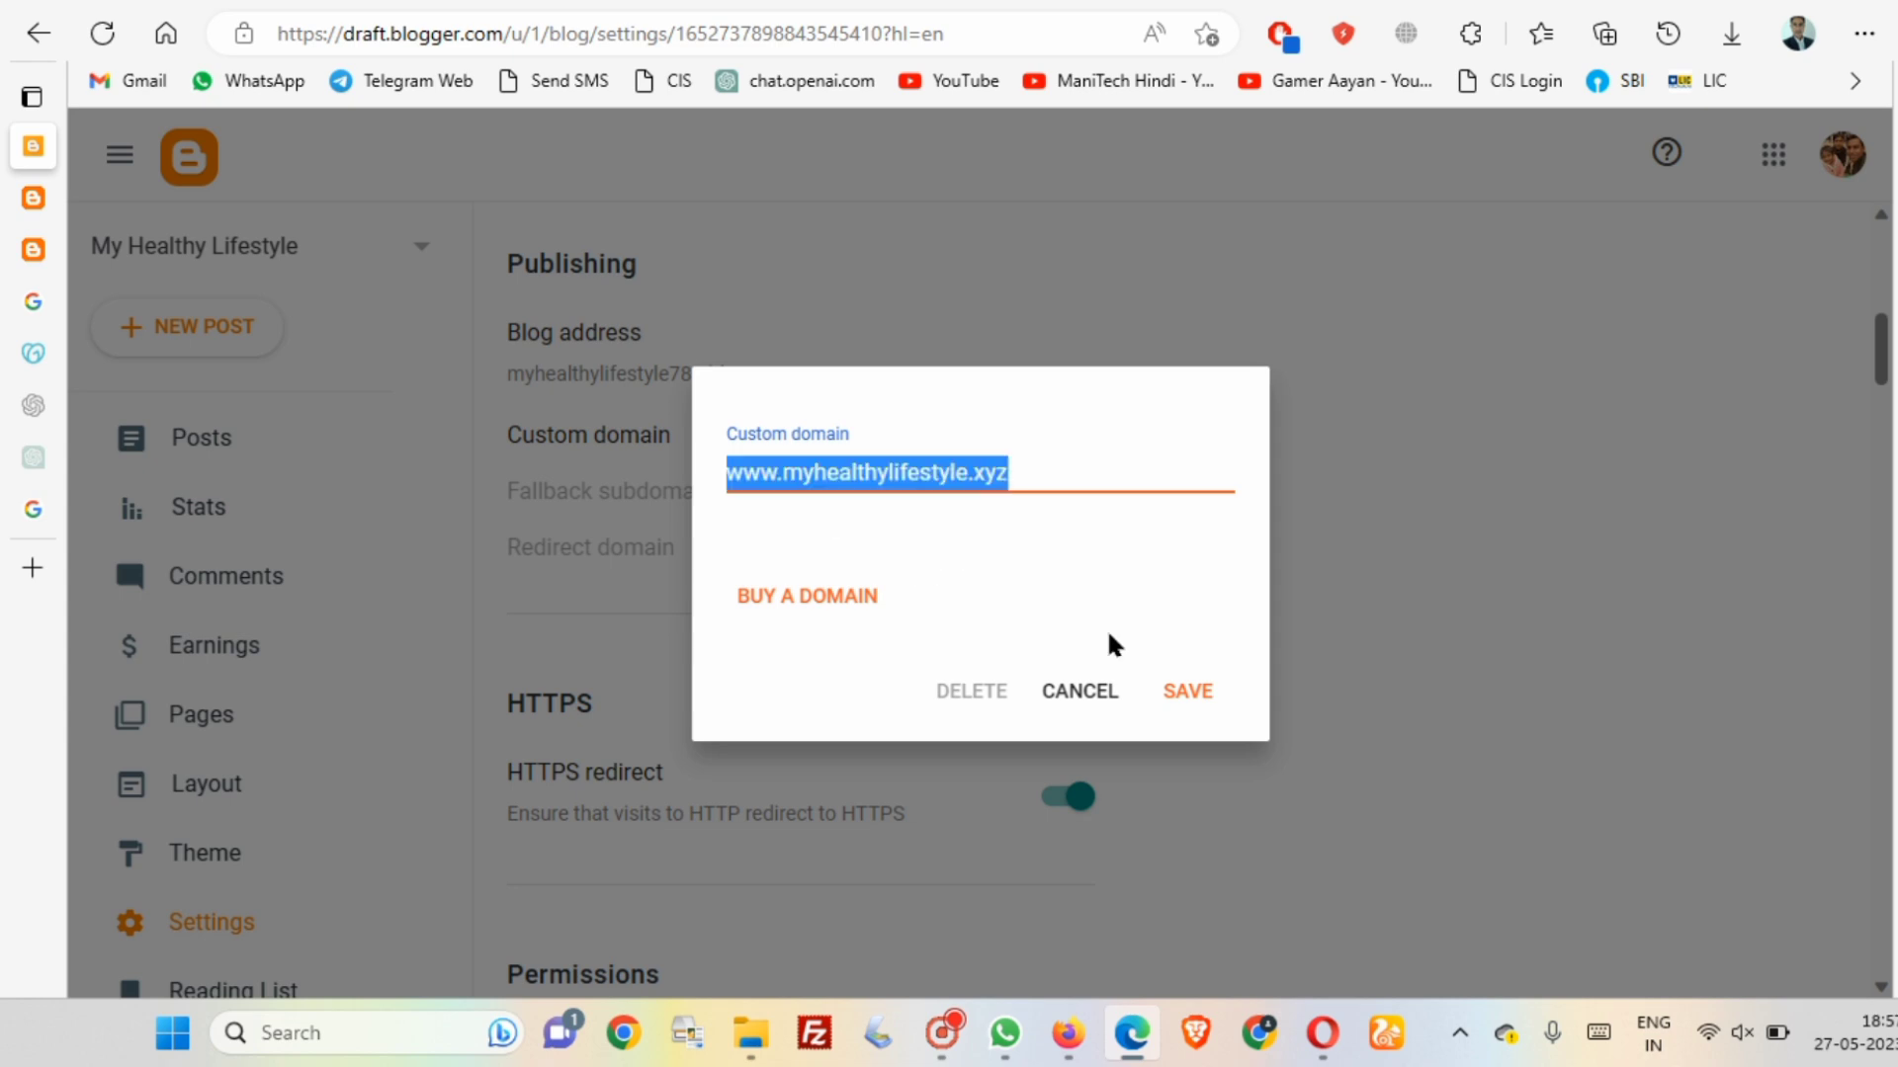
{"action": "left_click", "coordinate": [1202, 709]}
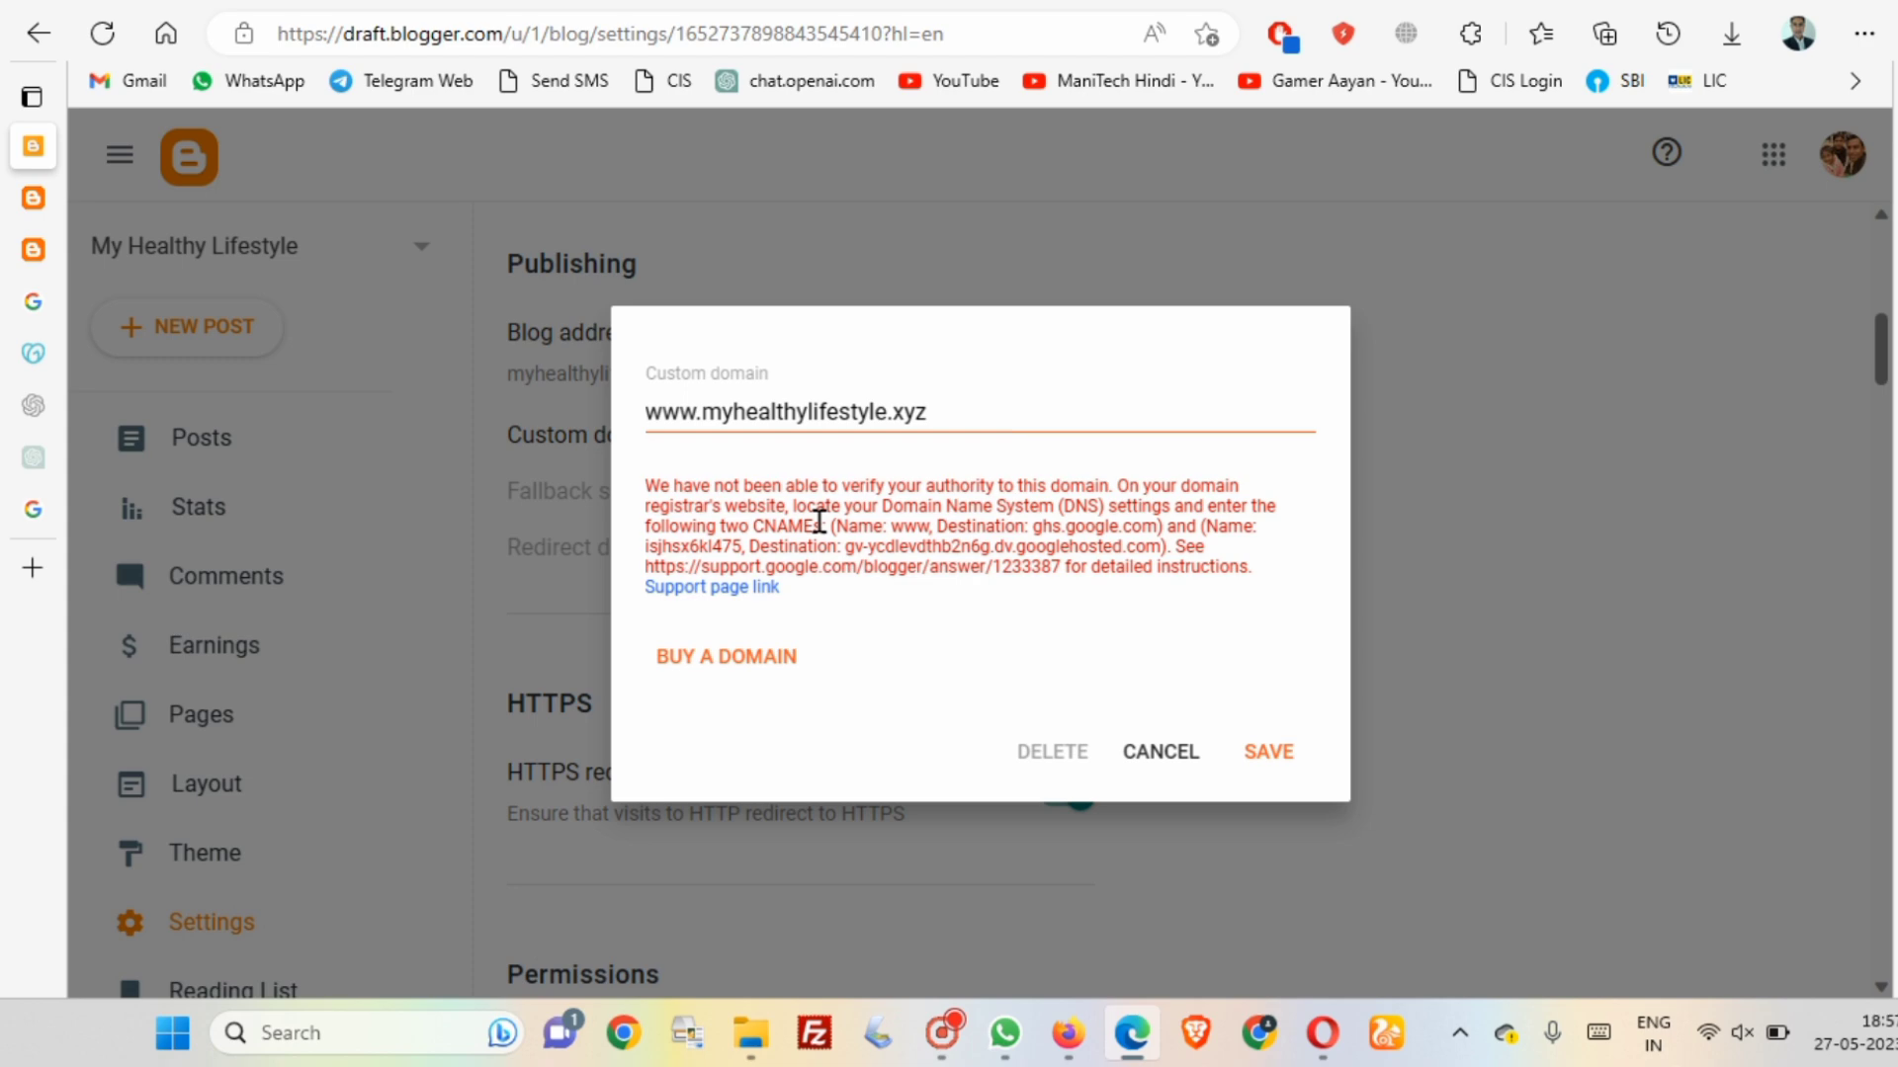
- Switch to GoDaddy and sign in to the account
{"action": "left_click", "coordinate": [32, 354]}
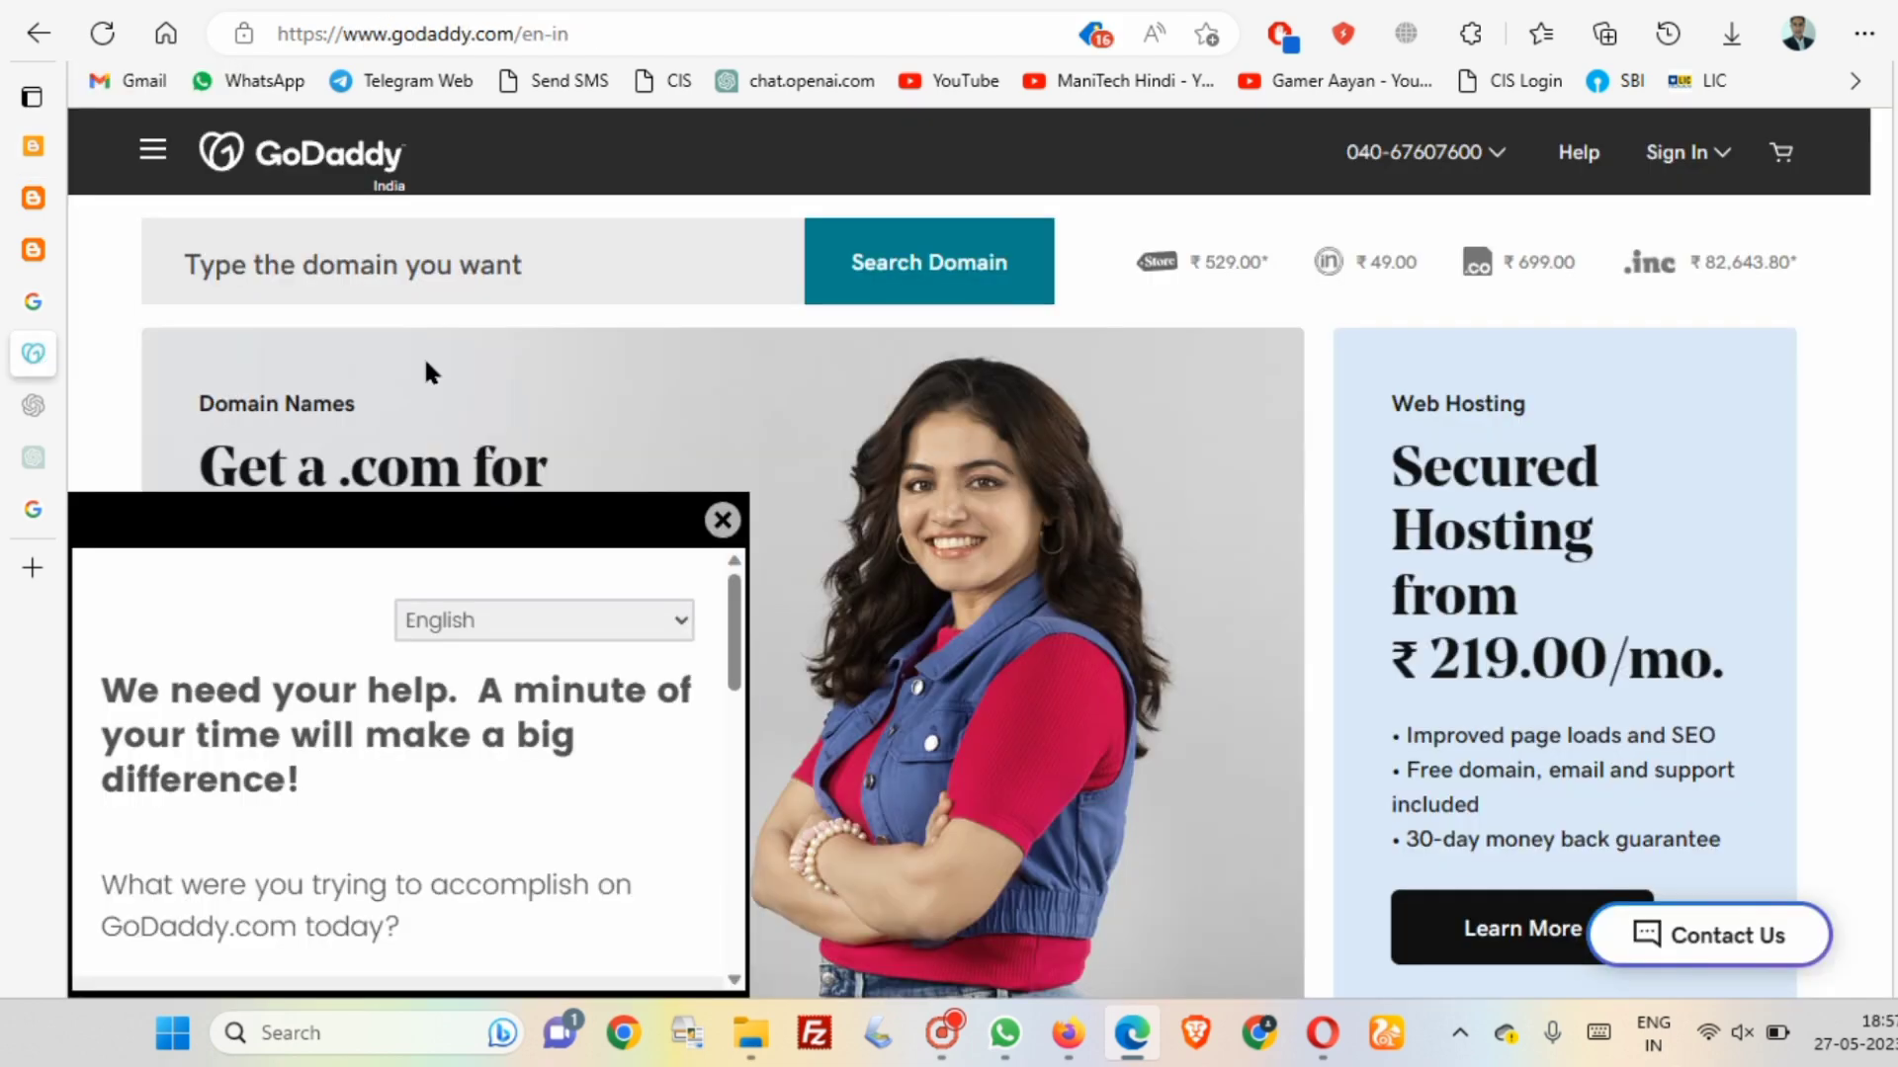
{"action": "left_click", "coordinate": [1721, 167]}
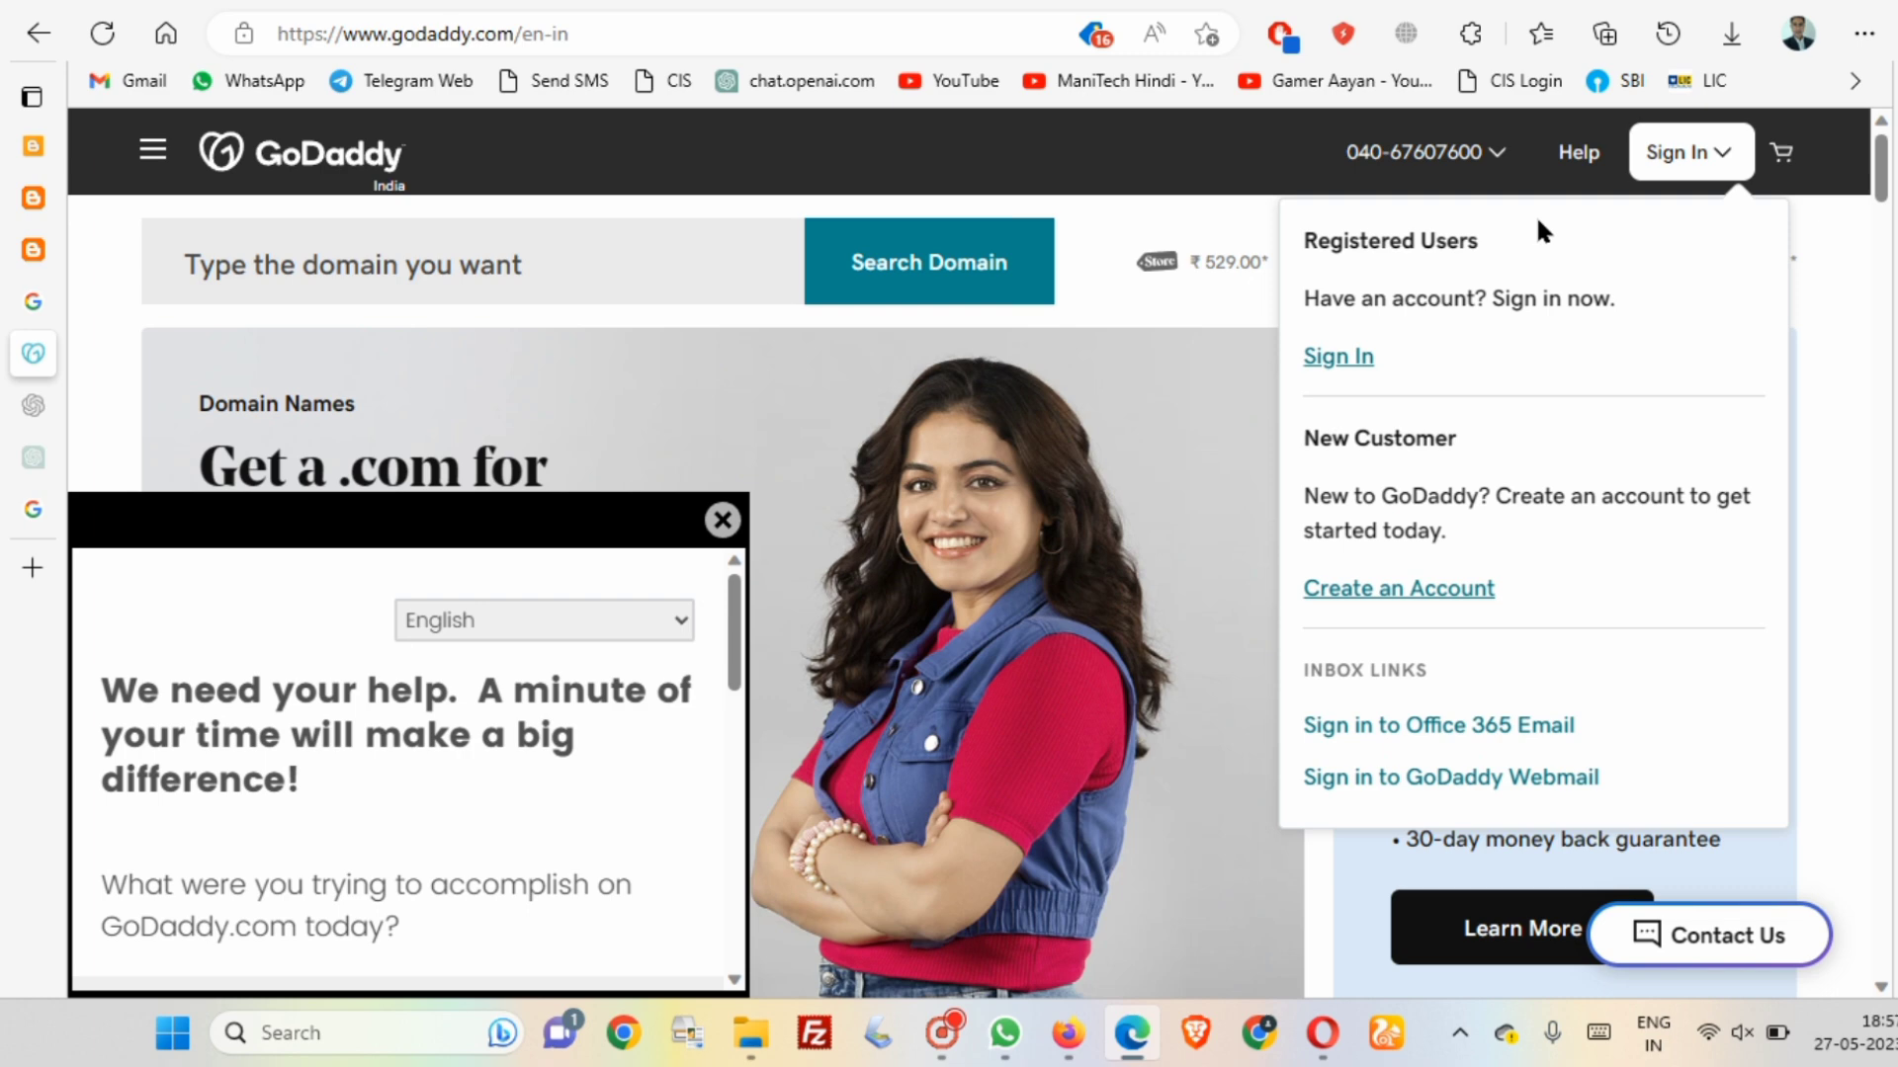
{"action": "left_click", "coordinate": [1340, 359]}
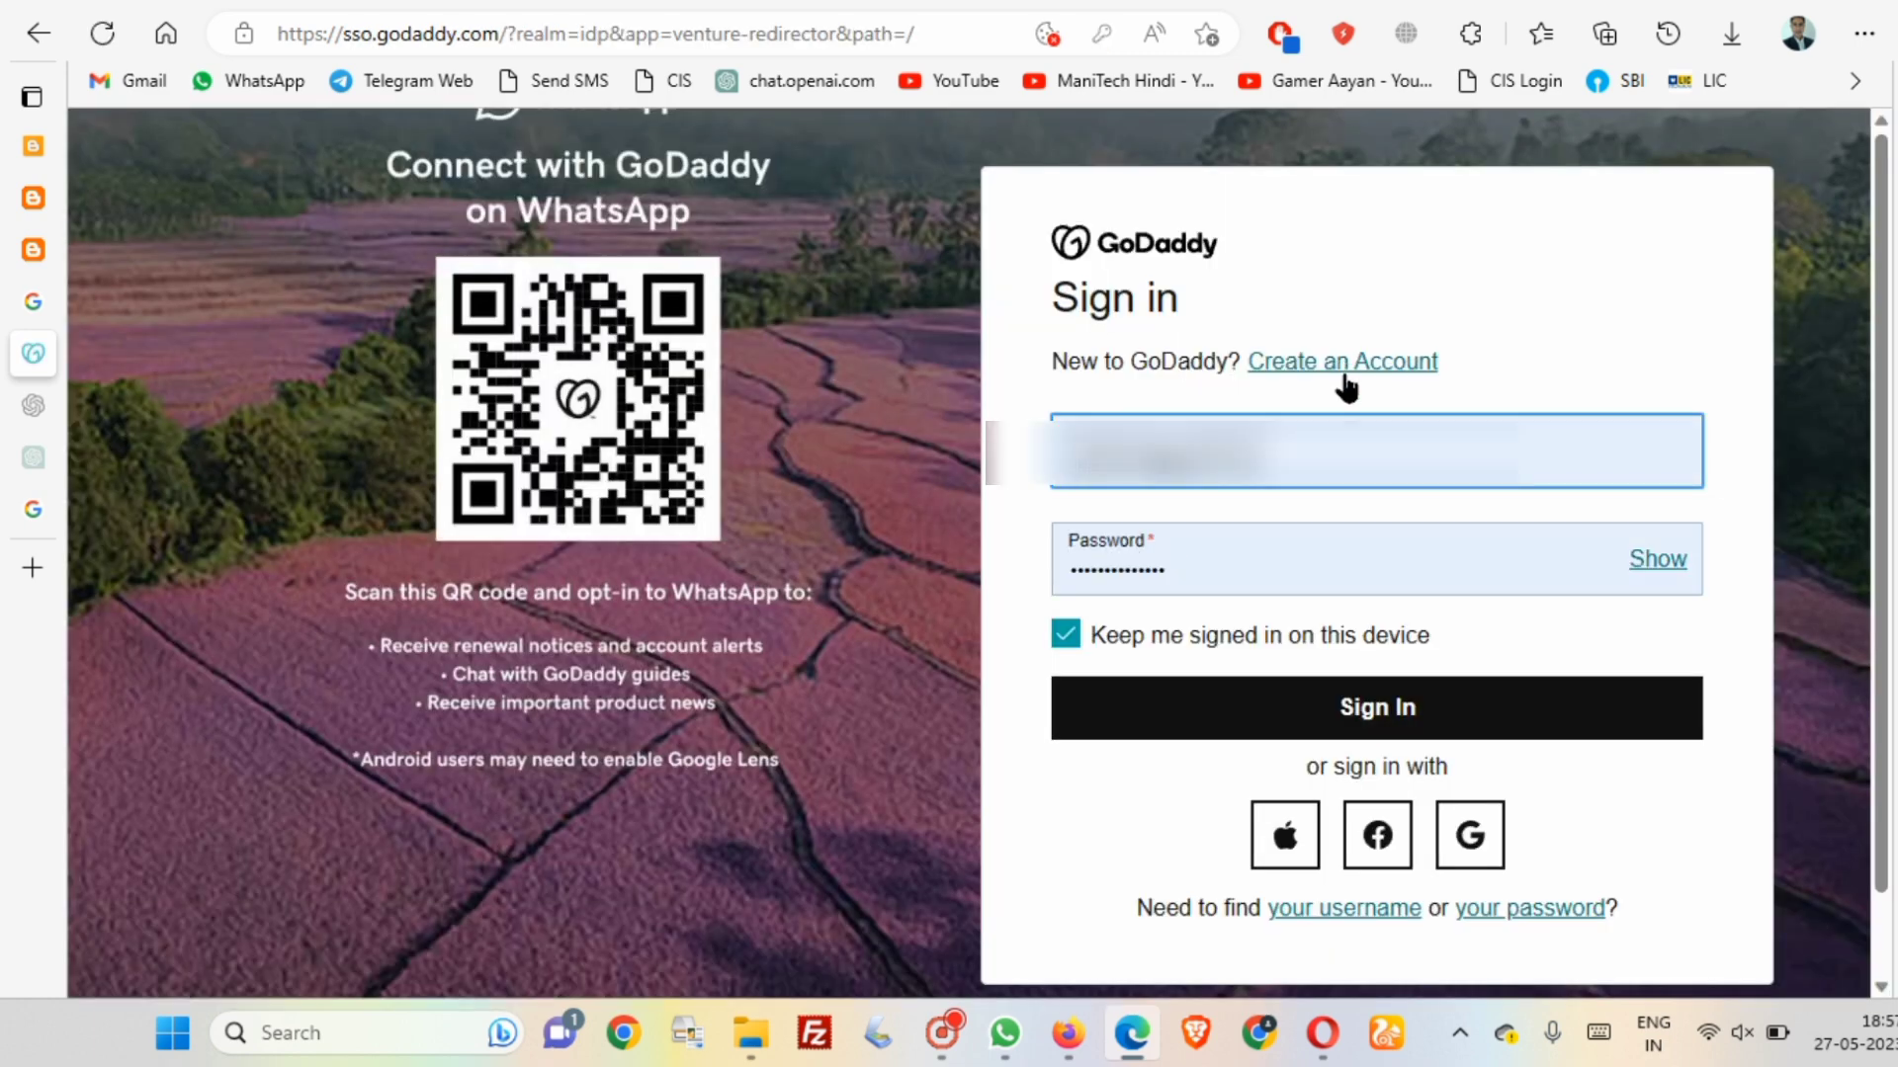
{"action": "left_click", "coordinate": [1356, 708]}
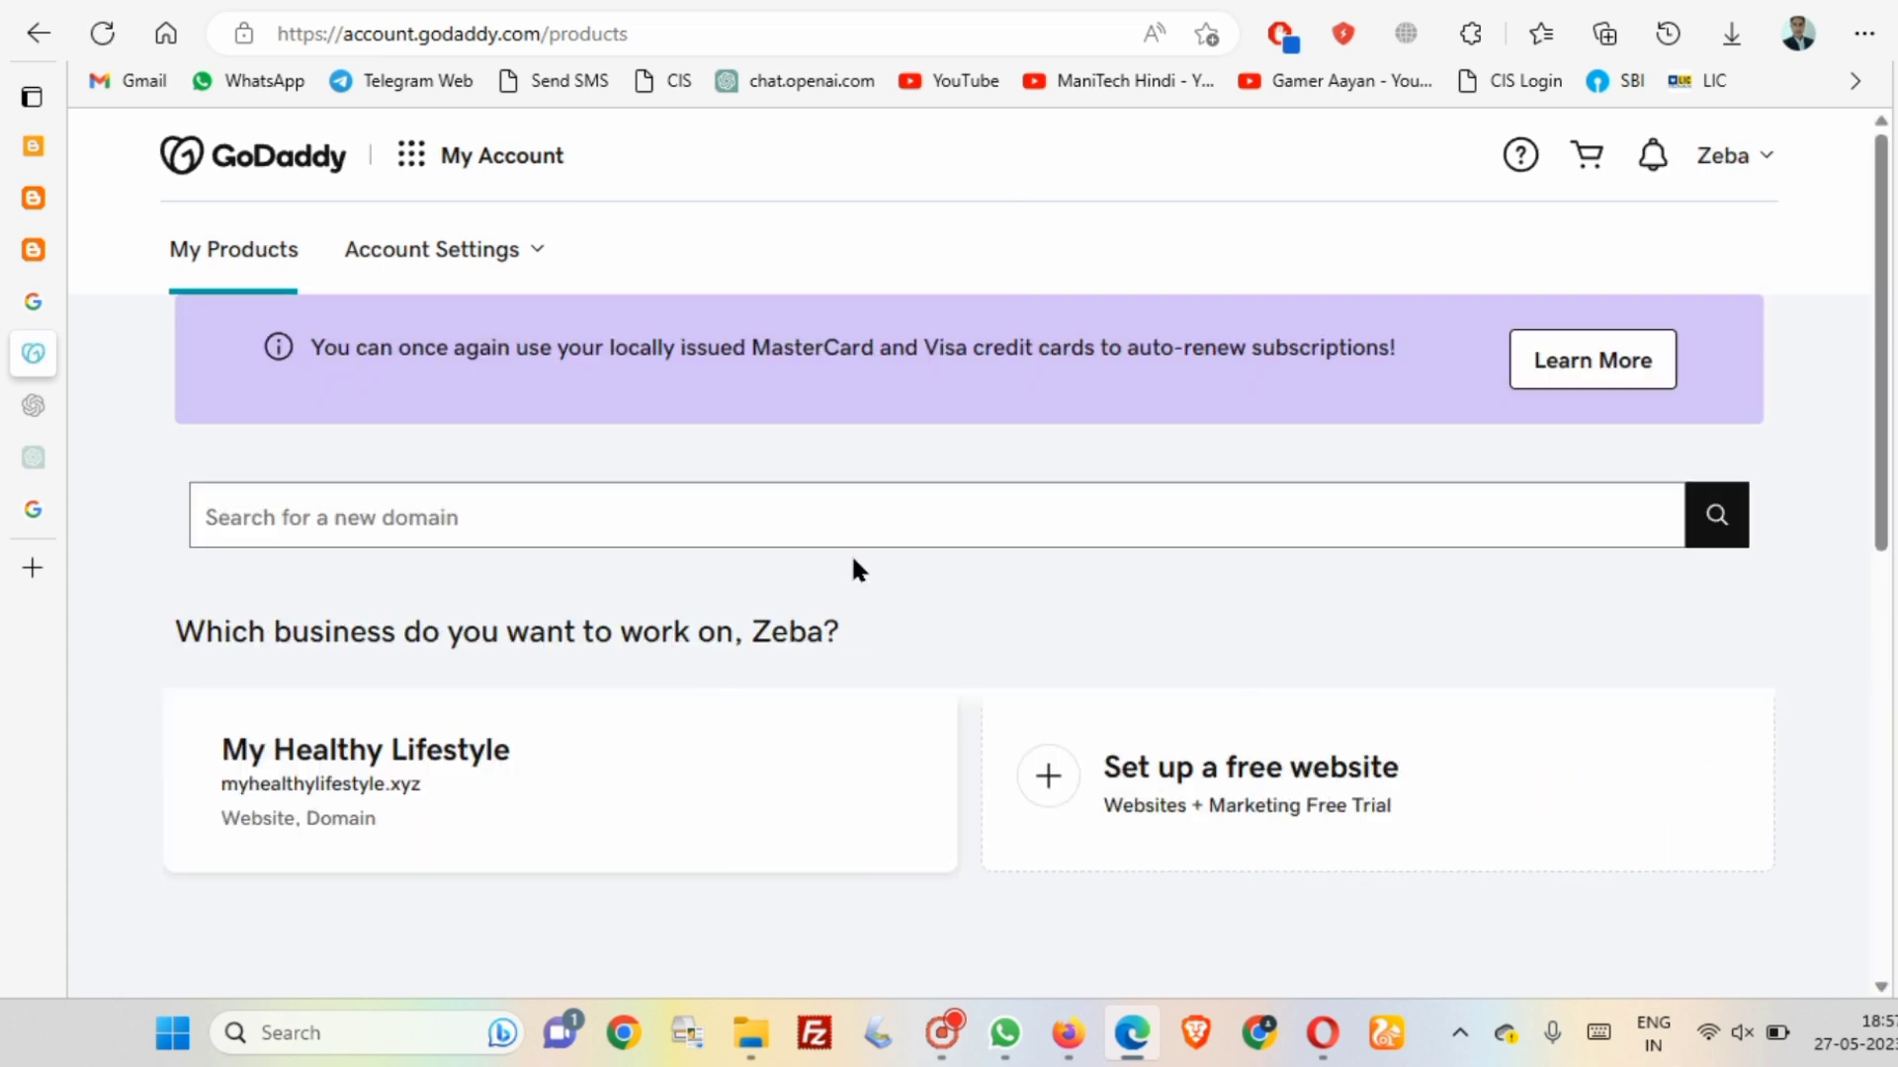
{"action": "scroll", "coordinate": [853, 566], "scroll_direction": "down", "scroll_amount": 1}
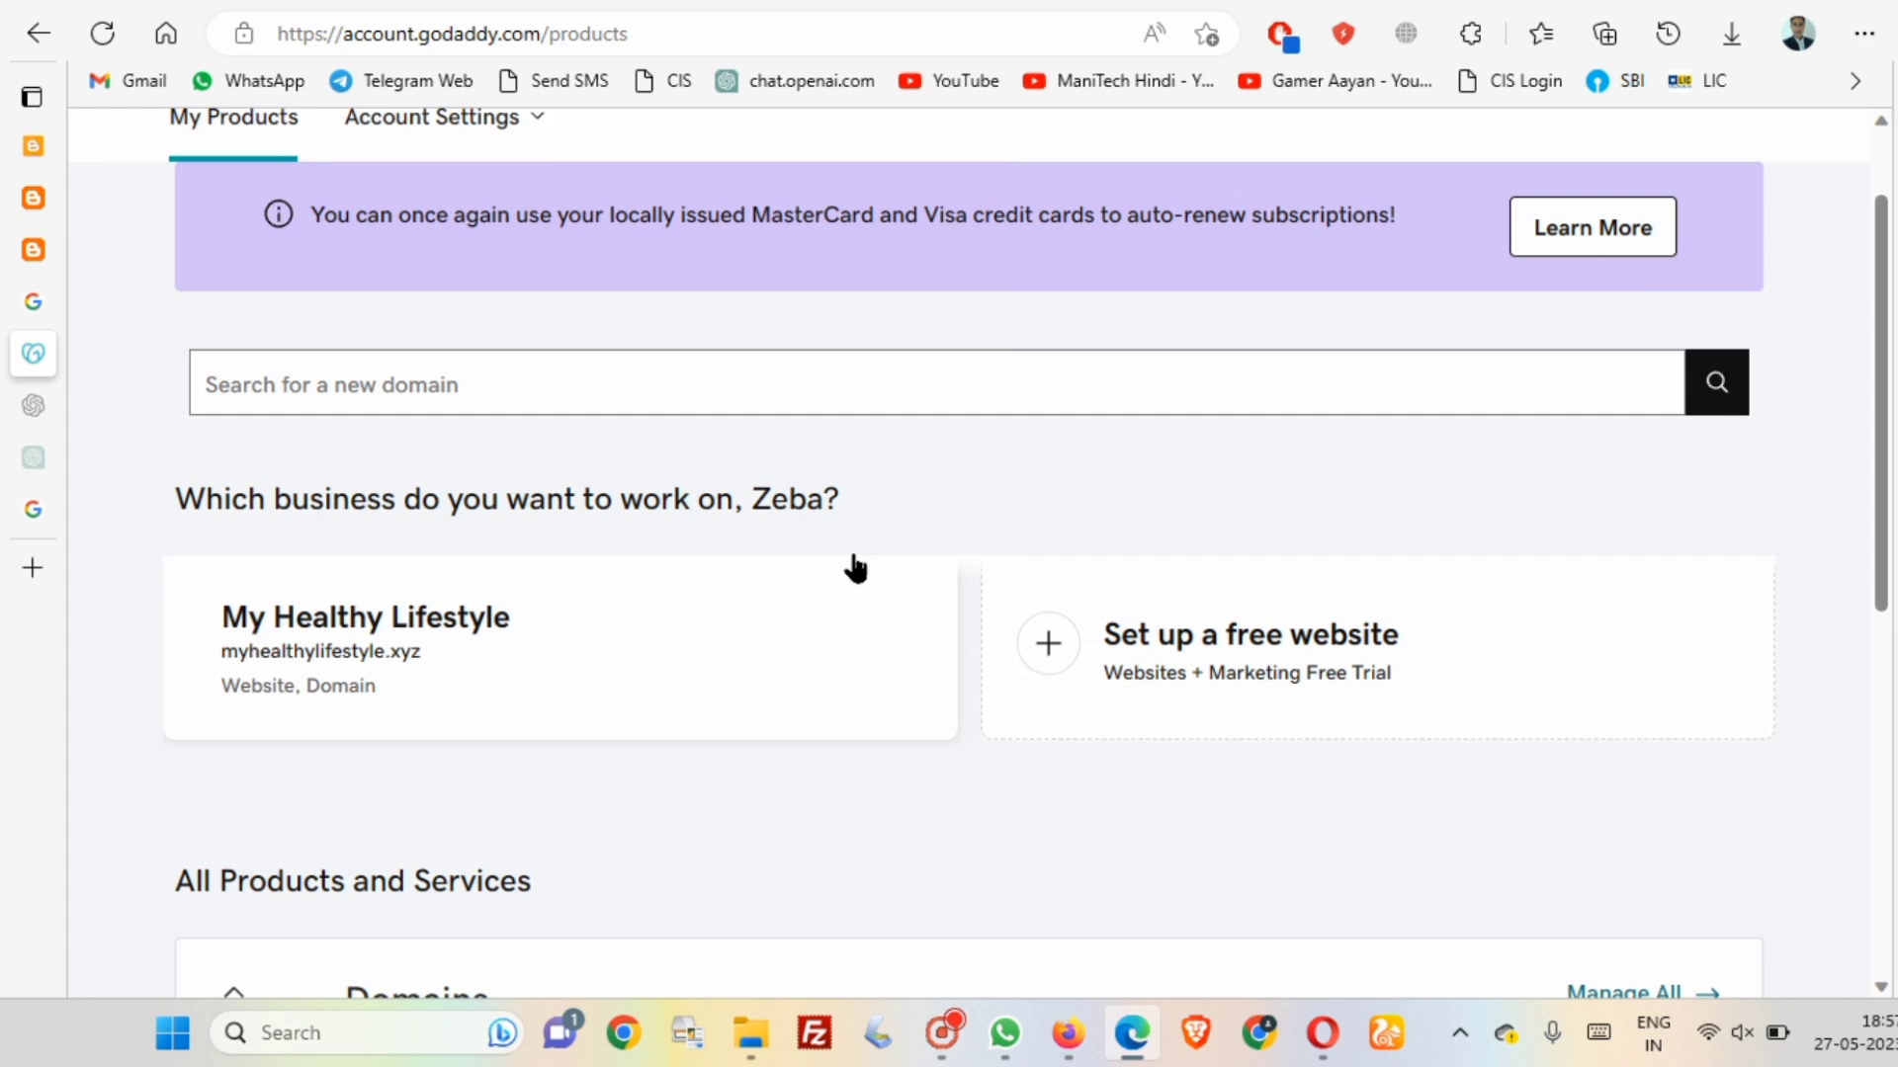
{"action": "scroll", "coordinate": [853, 565], "scroll_direction": "down", "scroll_amount": 2}
{"action": "scroll", "coordinate": [853, 566], "scroll_direction": "down", "scroll_amount": 2}
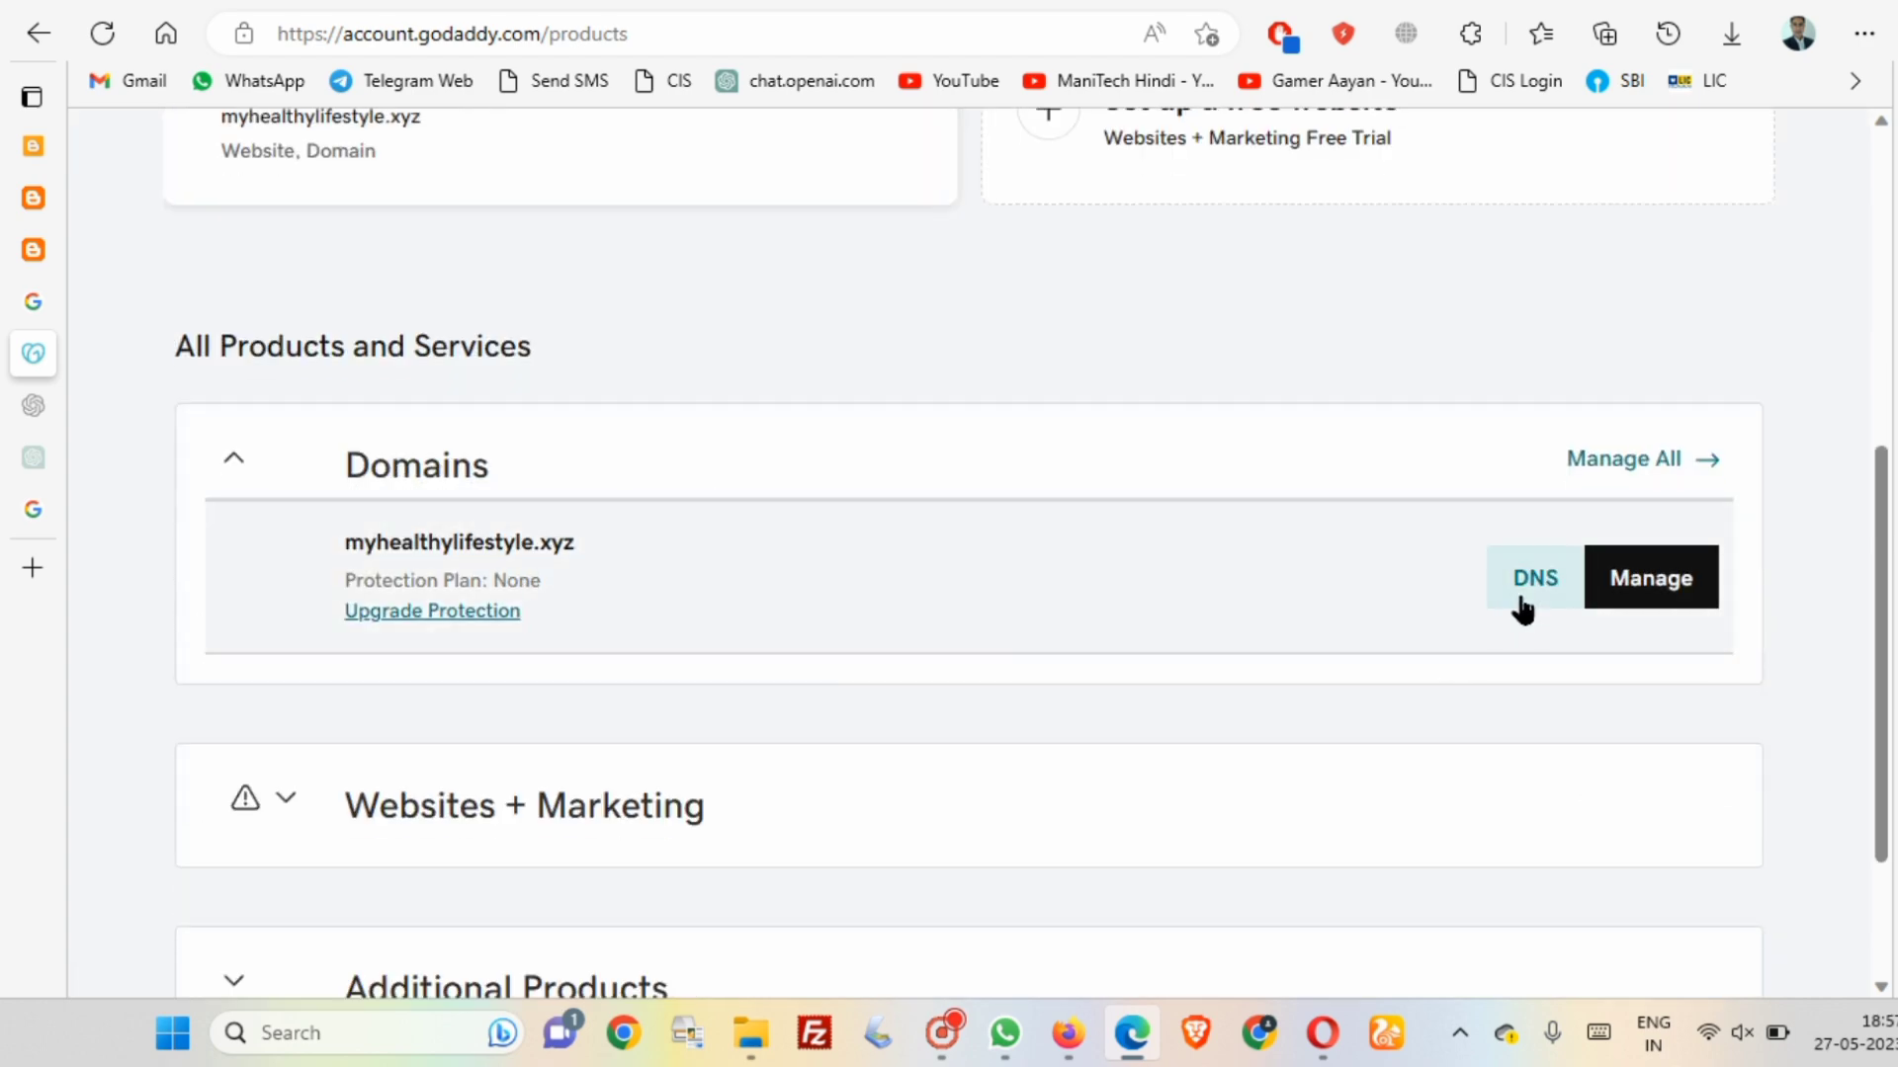
- Open the DNS records table for myhealthylifestyle.xyz
{"action": "left_click", "coordinate": [1533, 579]}
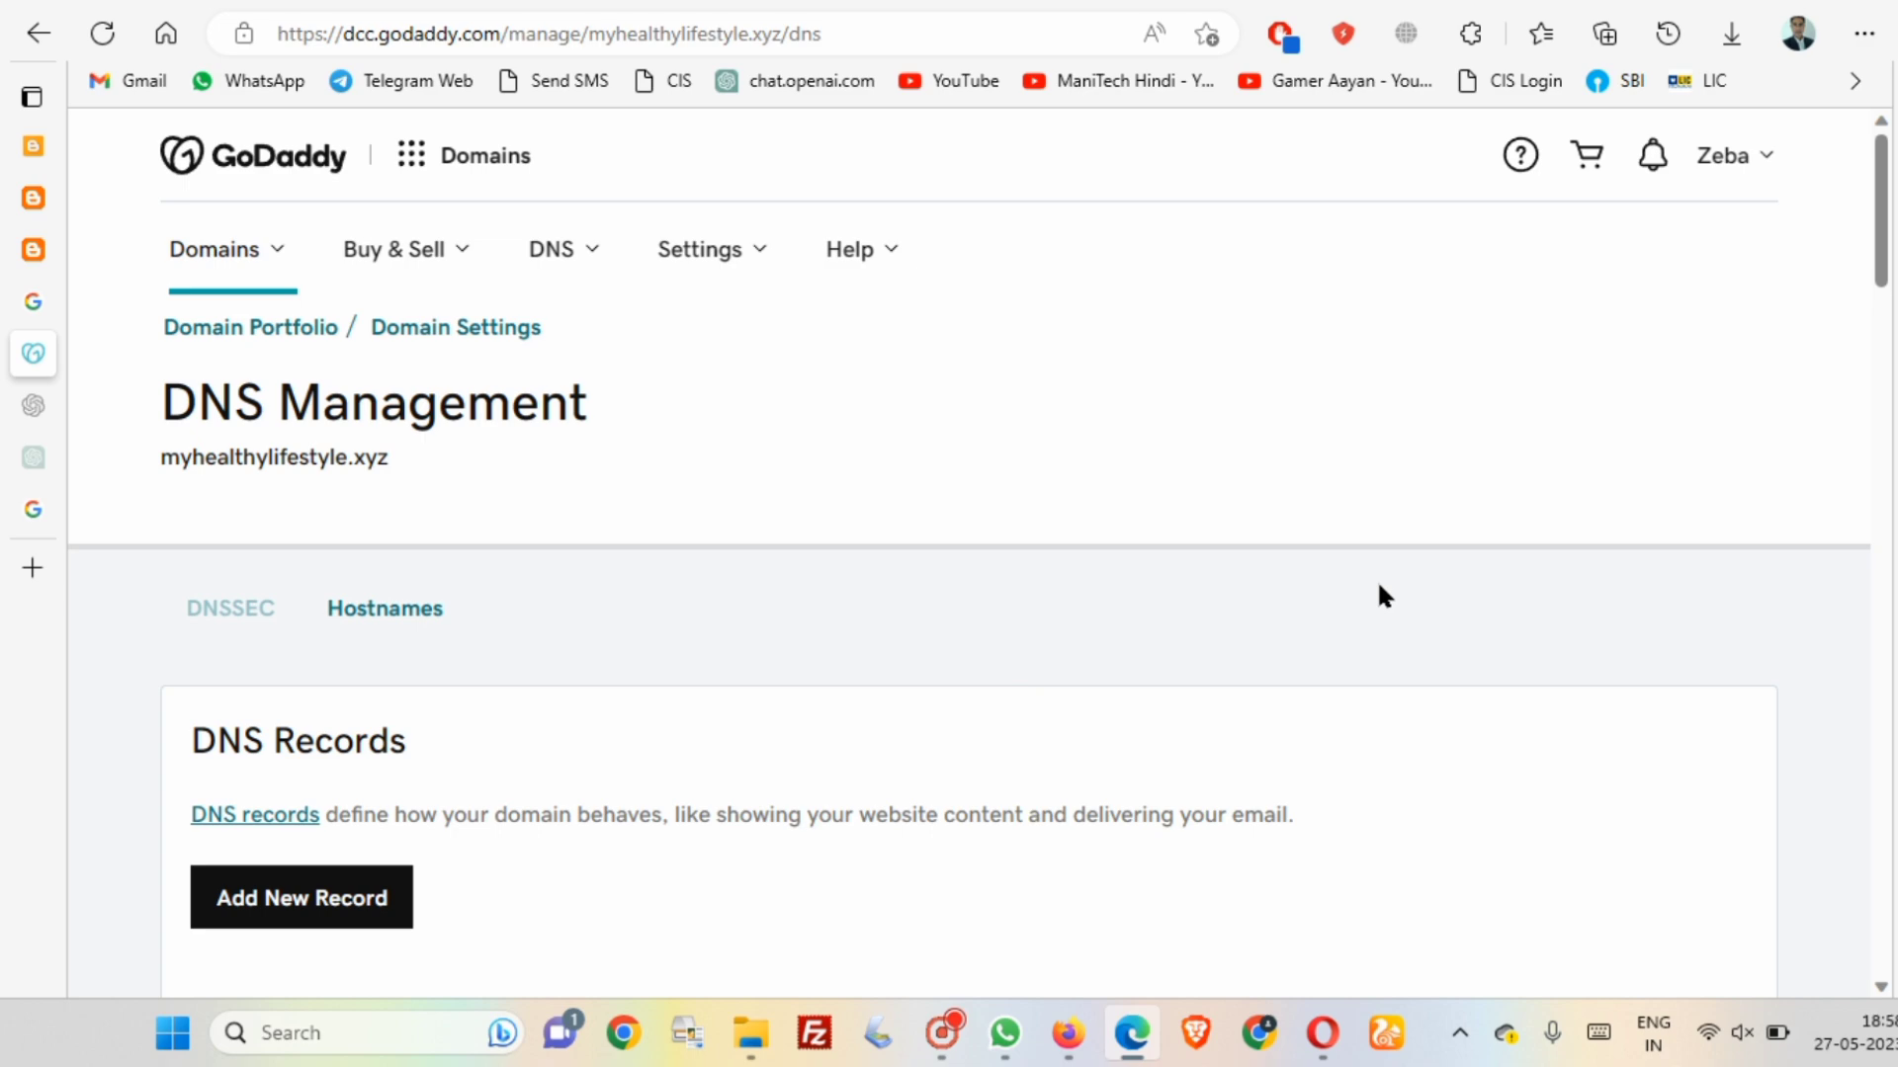
{"action": "scroll", "coordinate": [1378, 579], "scroll_direction": "down", "scroll_amount": 2}
{"action": "scroll", "coordinate": [1378, 580], "scroll_direction": "down", "scroll_amount": 1}
{"action": "scroll", "coordinate": [1378, 585], "scroll_direction": "down", "scroll_amount": 1}
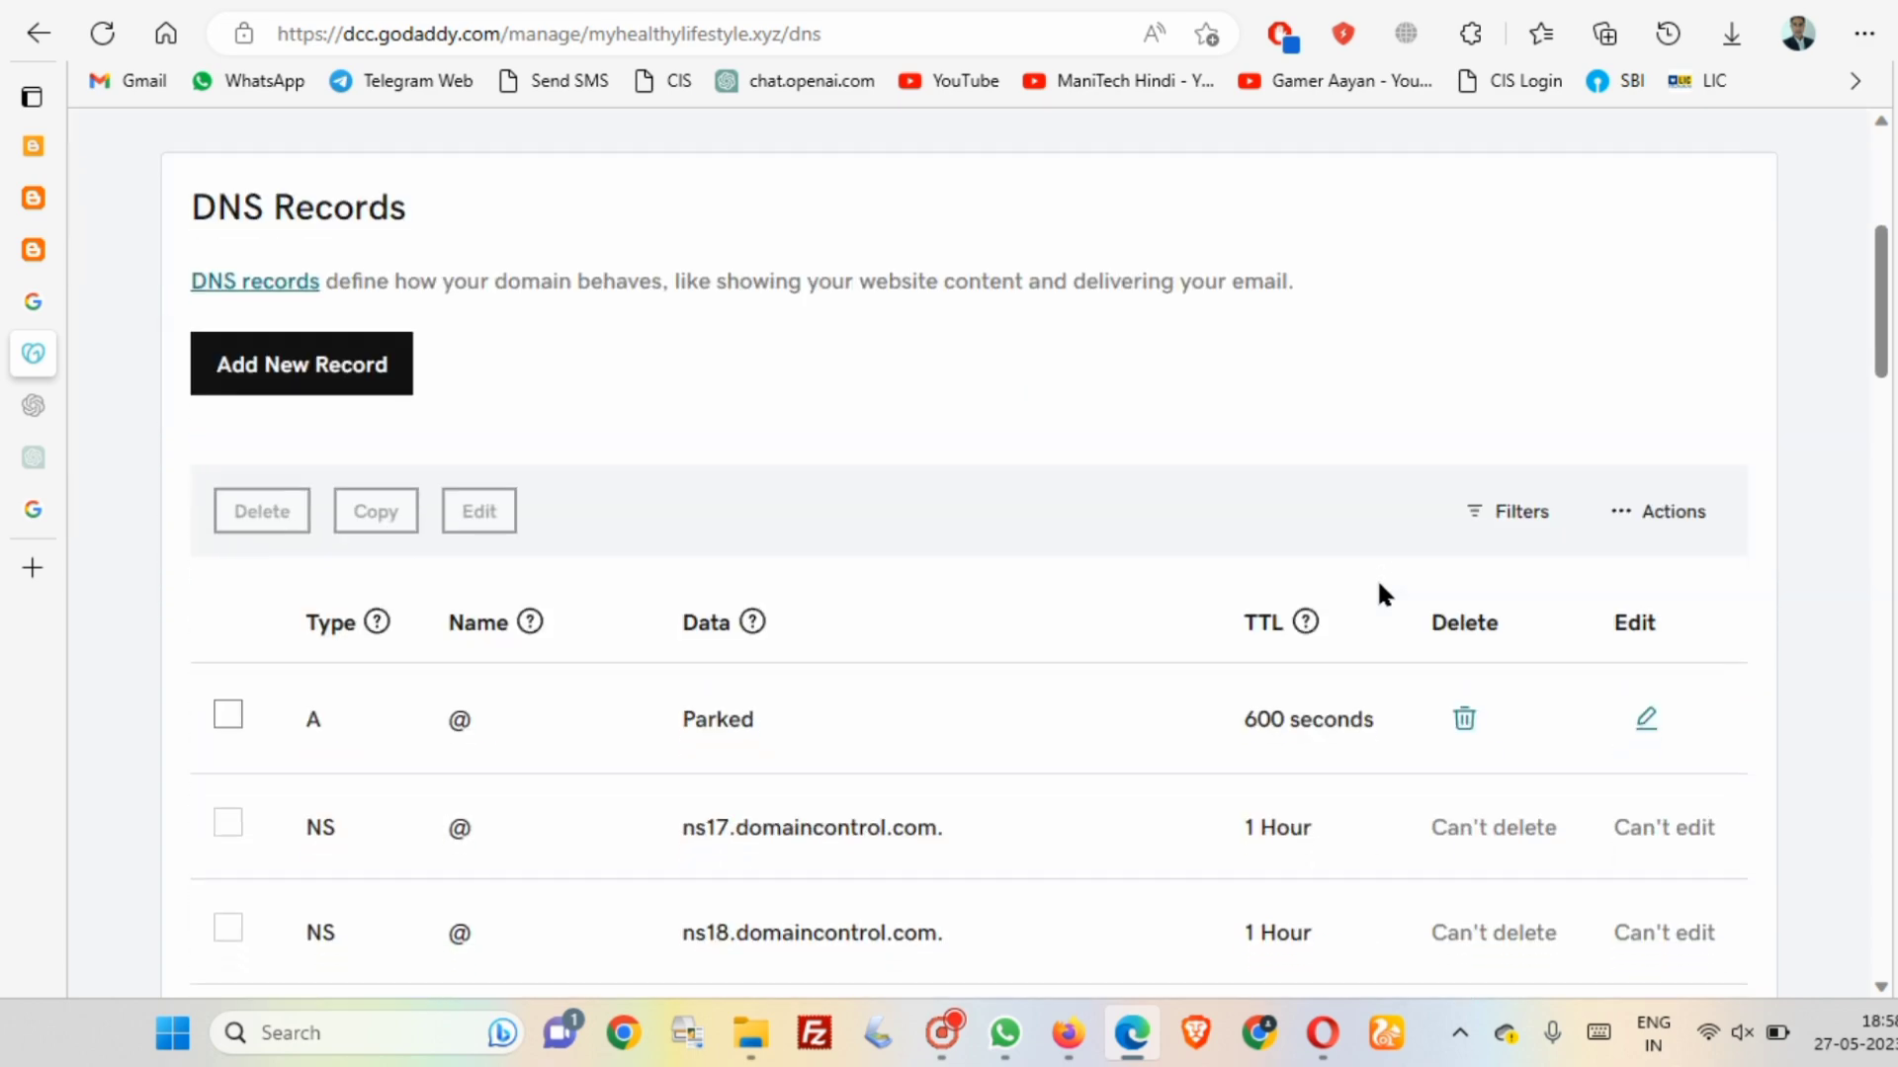
{"action": "scroll", "coordinate": [1379, 584], "scroll_direction": "down", "scroll_amount": 1}
{"action": "scroll", "coordinate": [1249, 594], "scroll_direction": "down", "scroll_amount": 1}
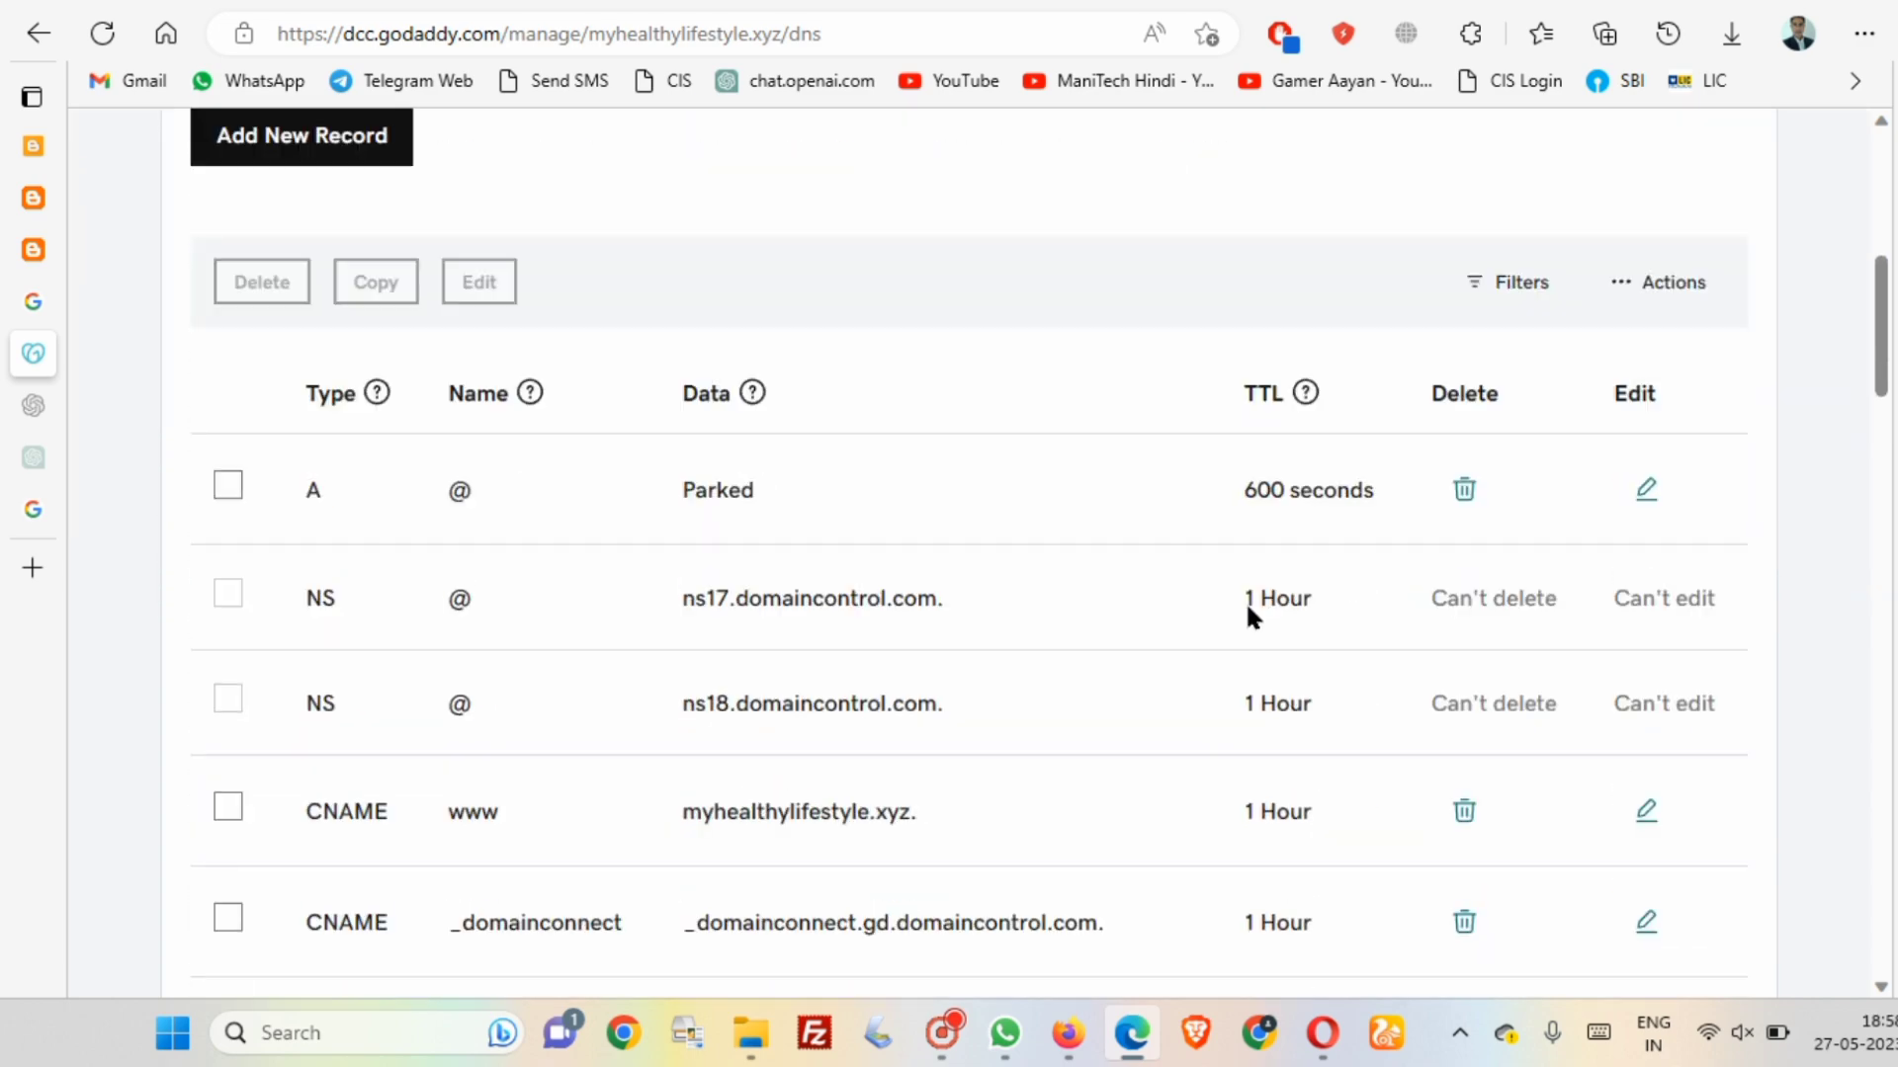
{"action": "scroll", "coordinate": [643, 801], "scroll_direction": "down", "scroll_amount": 1}
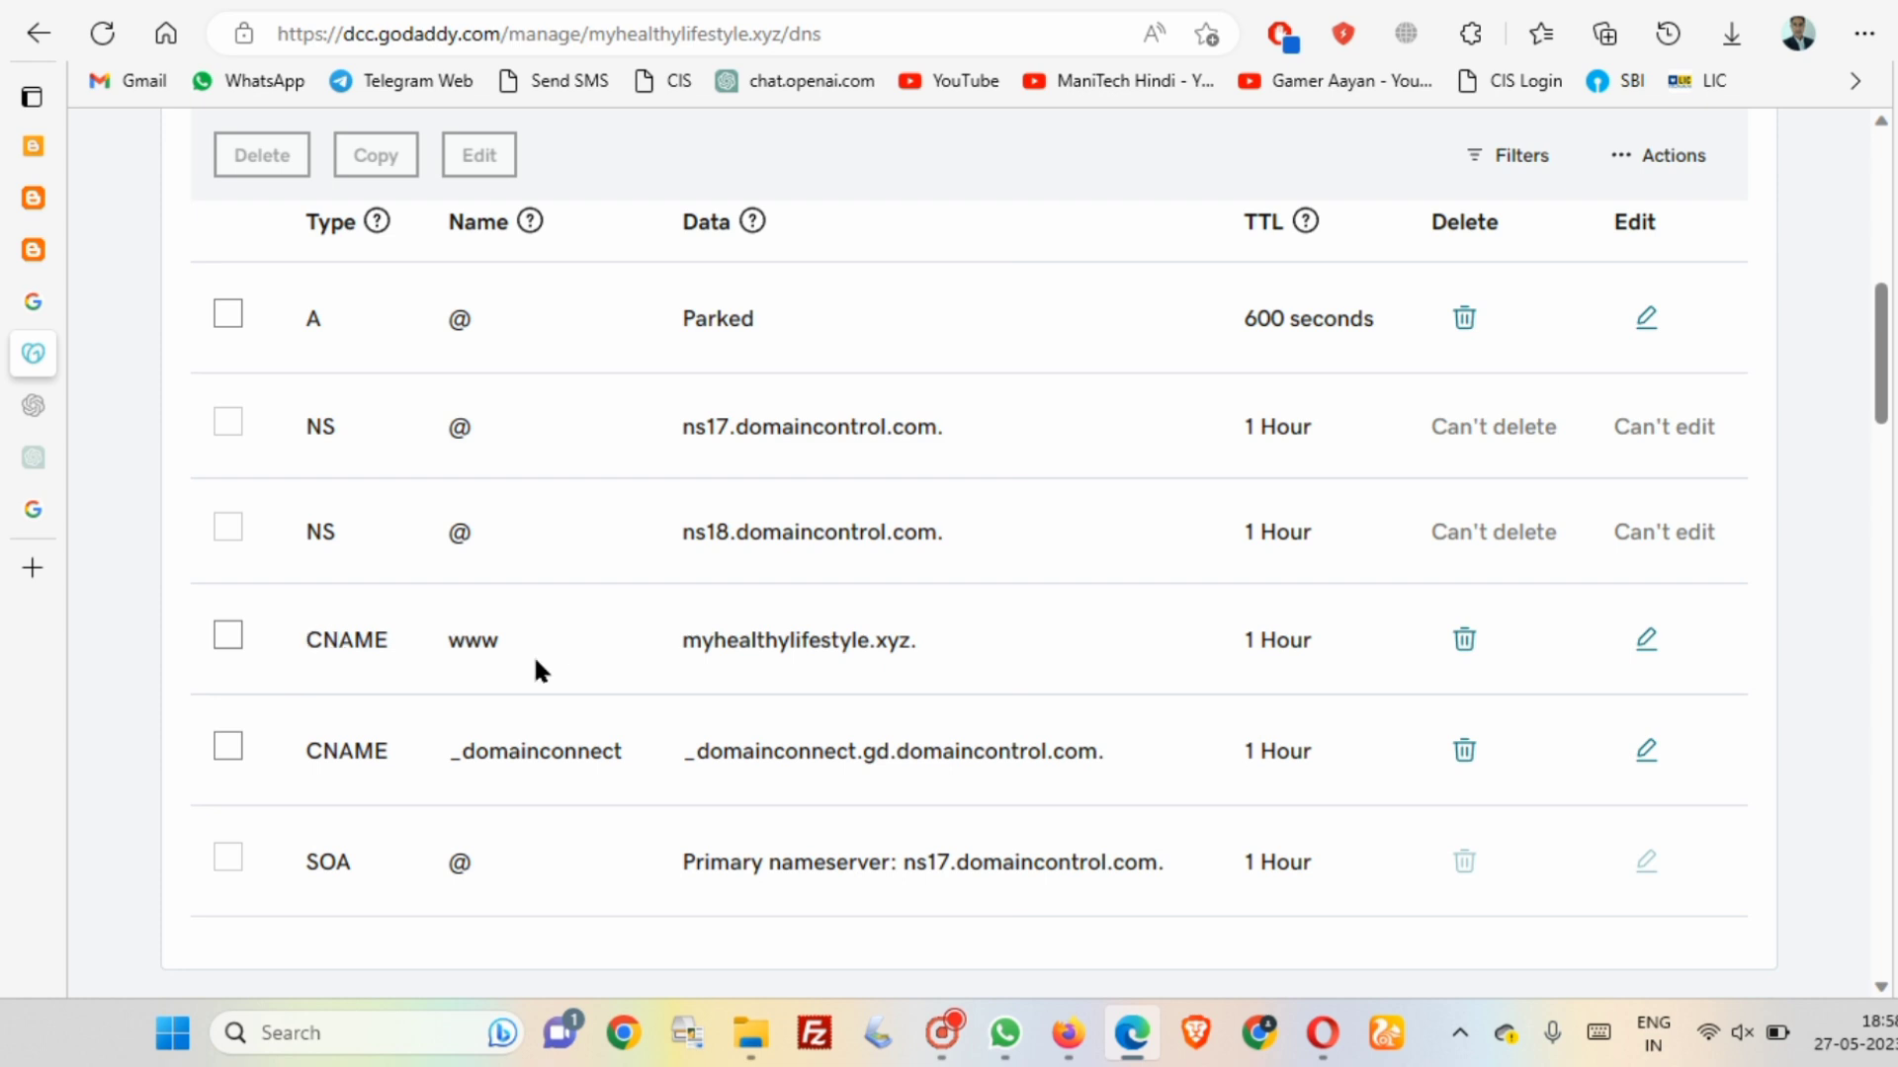
- Copy ghs.google.com from Blogger's verification message and return to the GoDaddy DNS records
{"action": "left_click", "coordinate": [36, 146]}
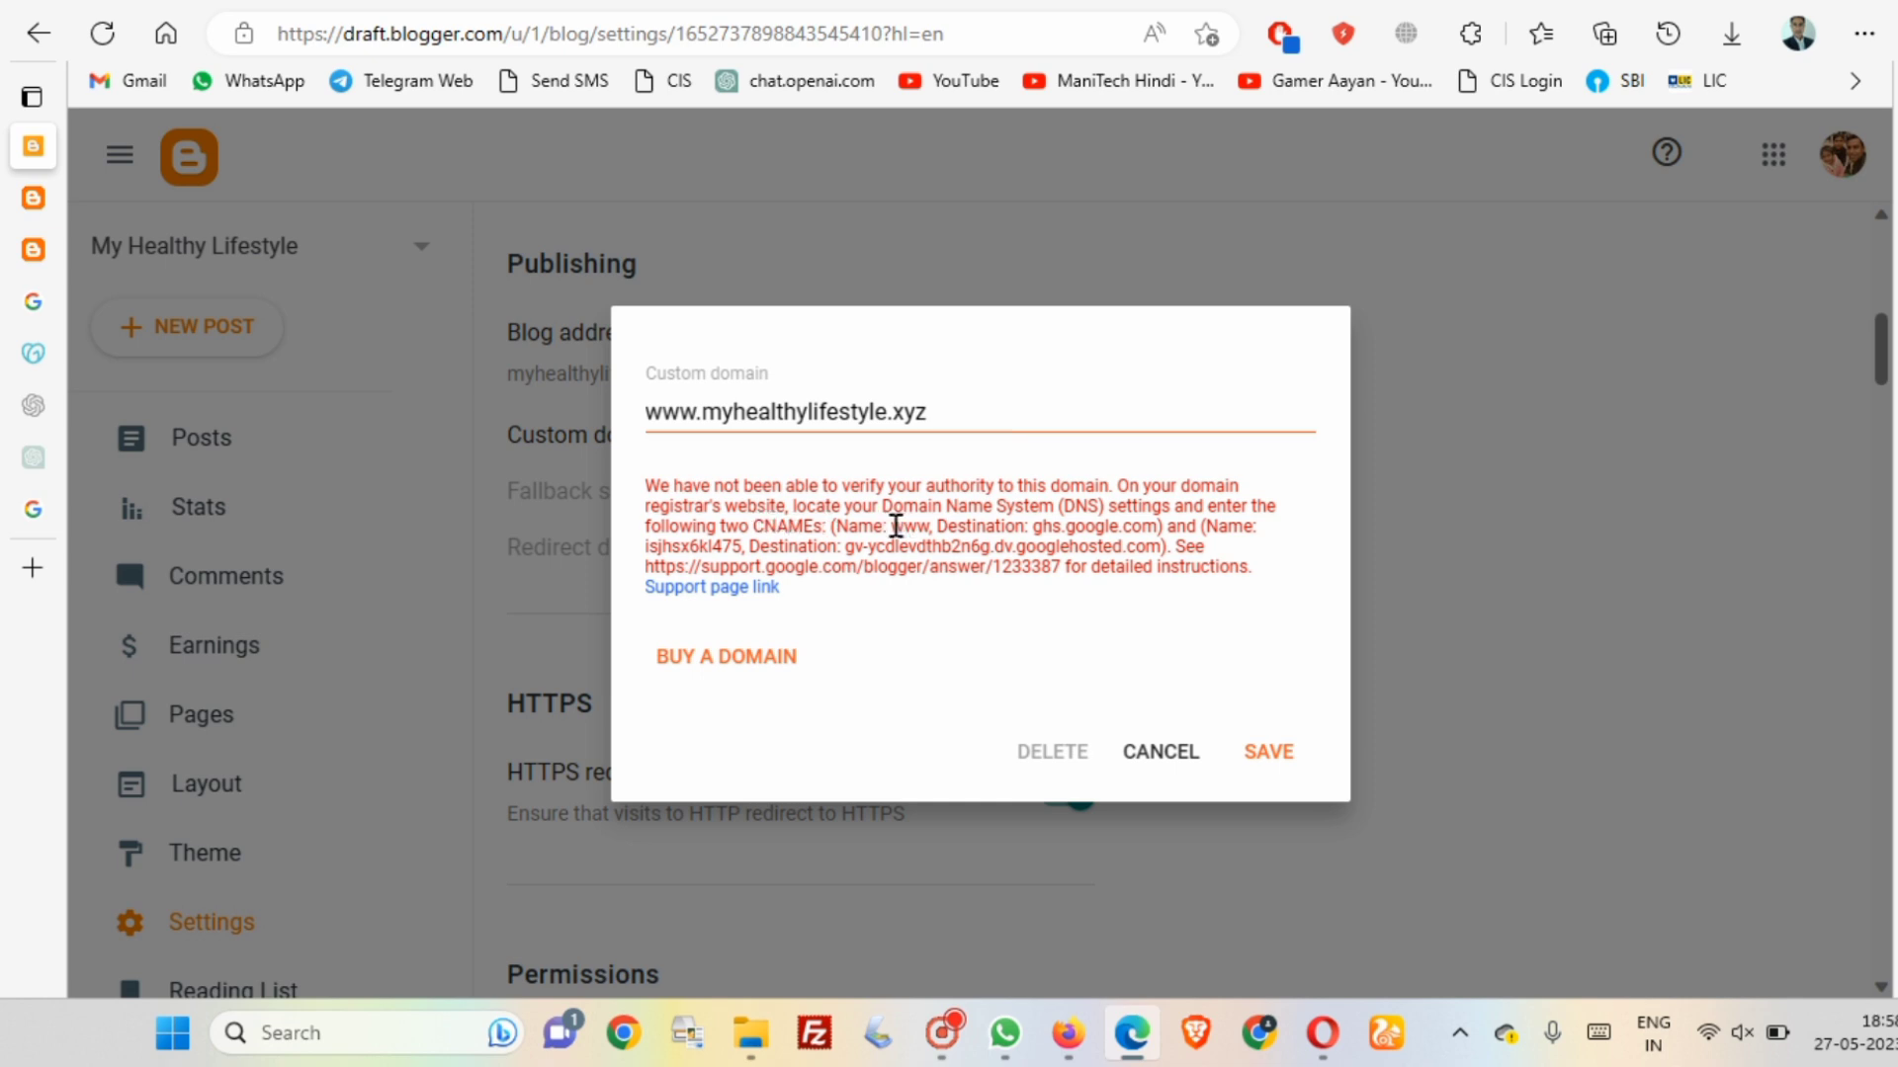
{"action": "left_click_drag", "start_coordinate": [891, 526], "coordinate": [946, 528]}
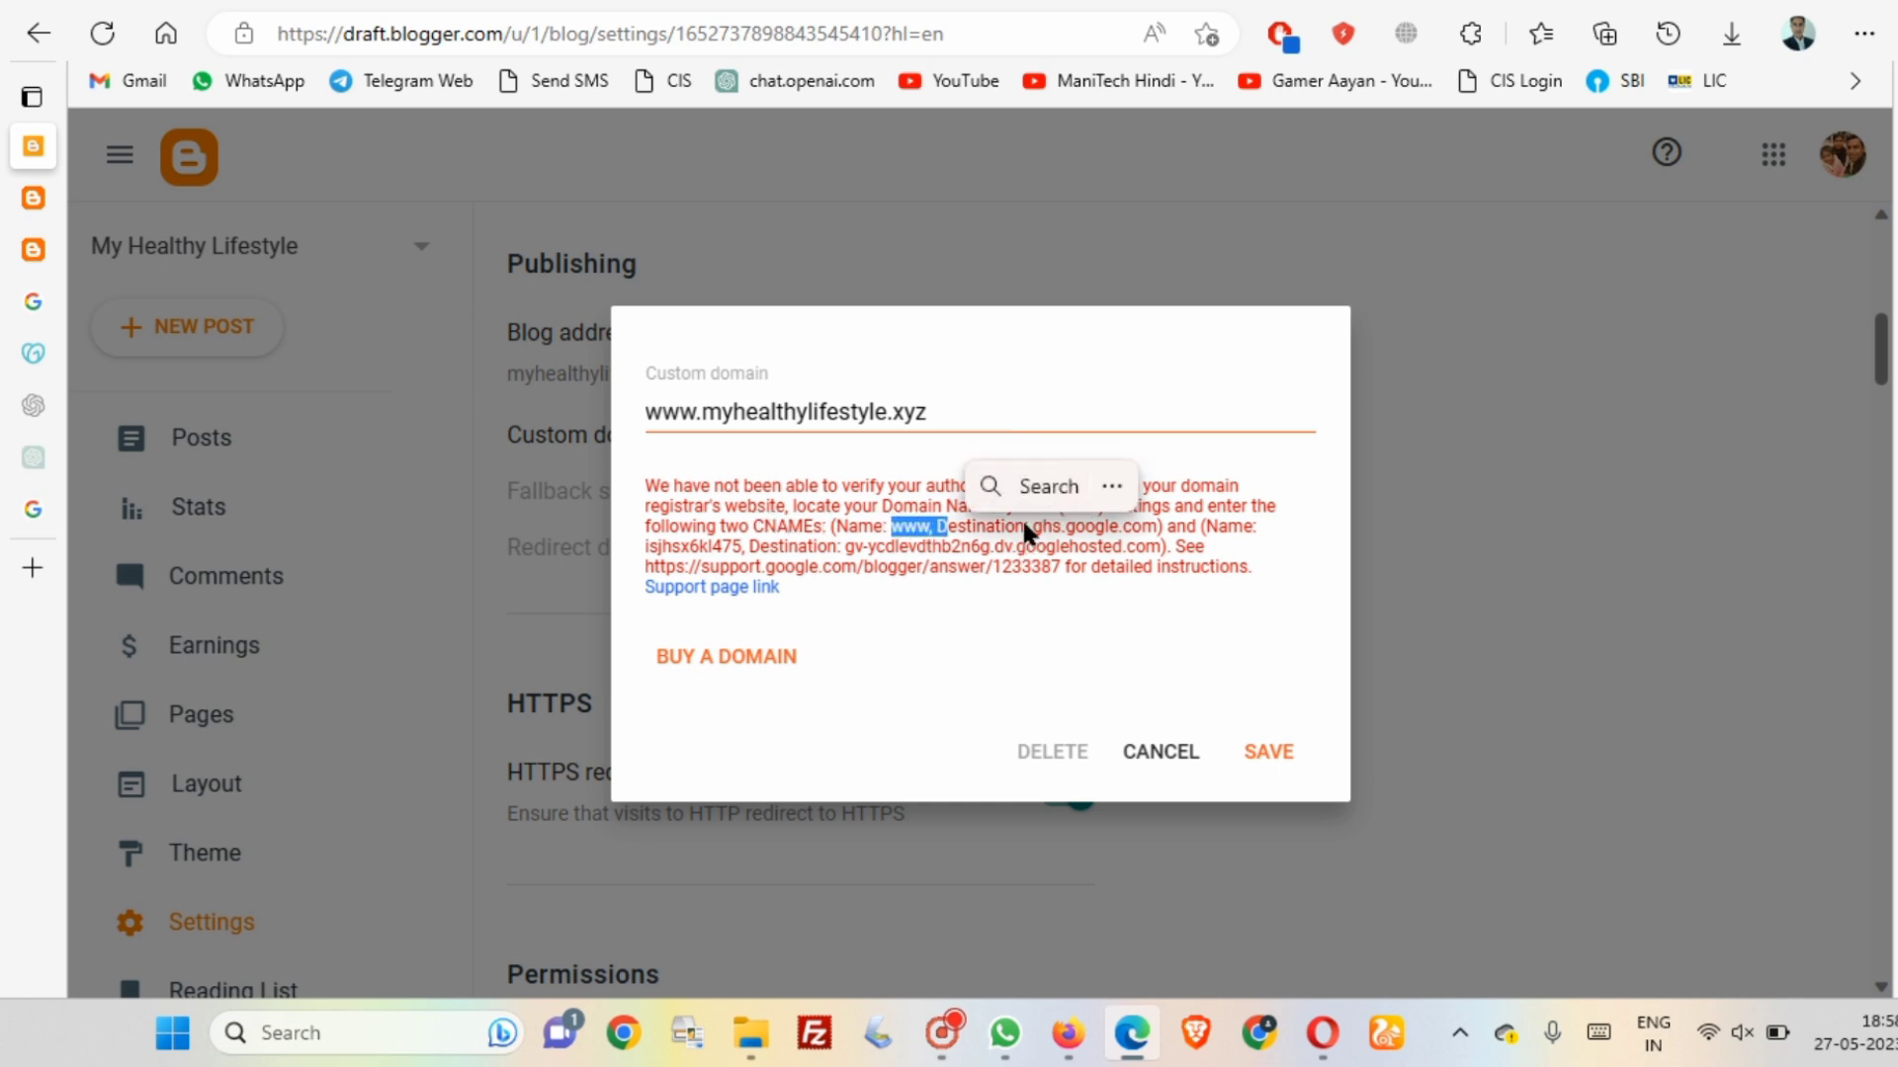
{"action": "left_click_drag", "start_coordinate": [958, 527], "coordinate": [1156, 534]}
{"action": "left_click", "coordinate": [1036, 527]}
{"action": "right_click", "coordinate": [1121, 530]}
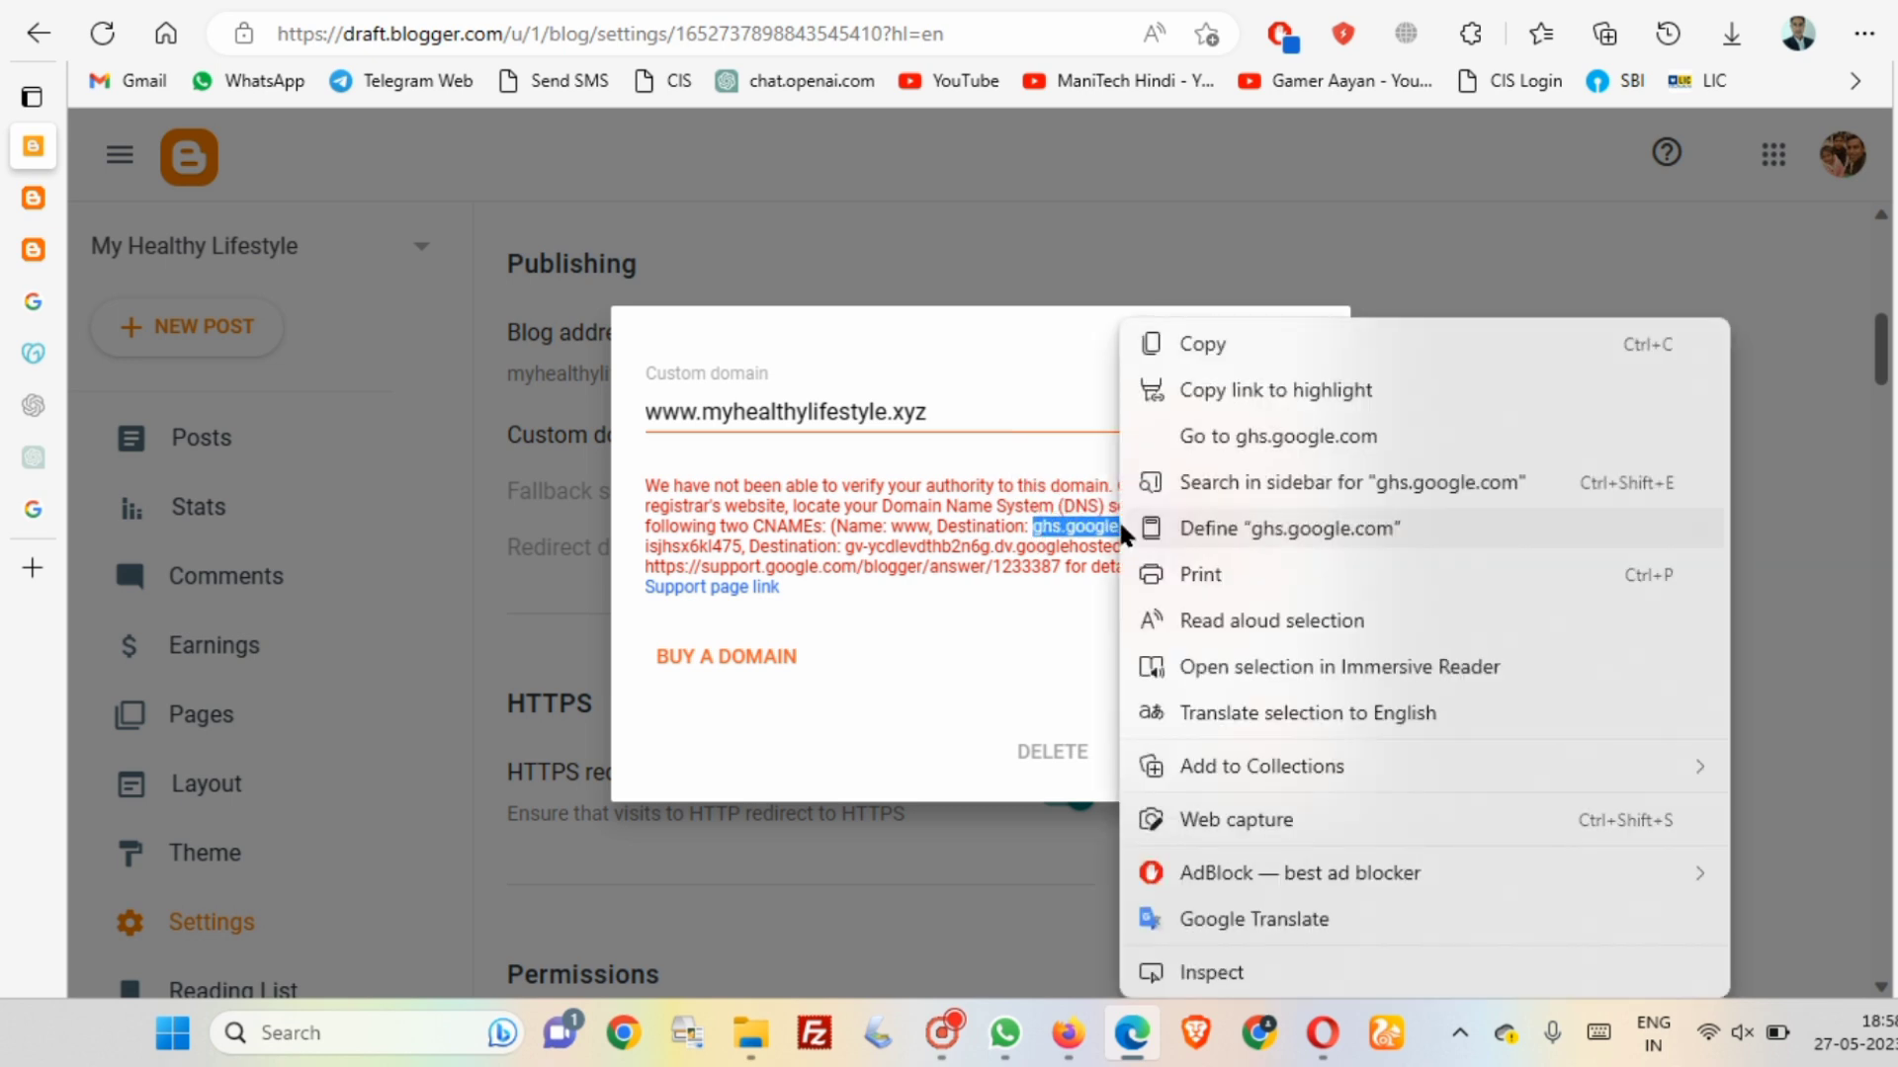
{"action": "left_click", "coordinate": [1206, 357]}
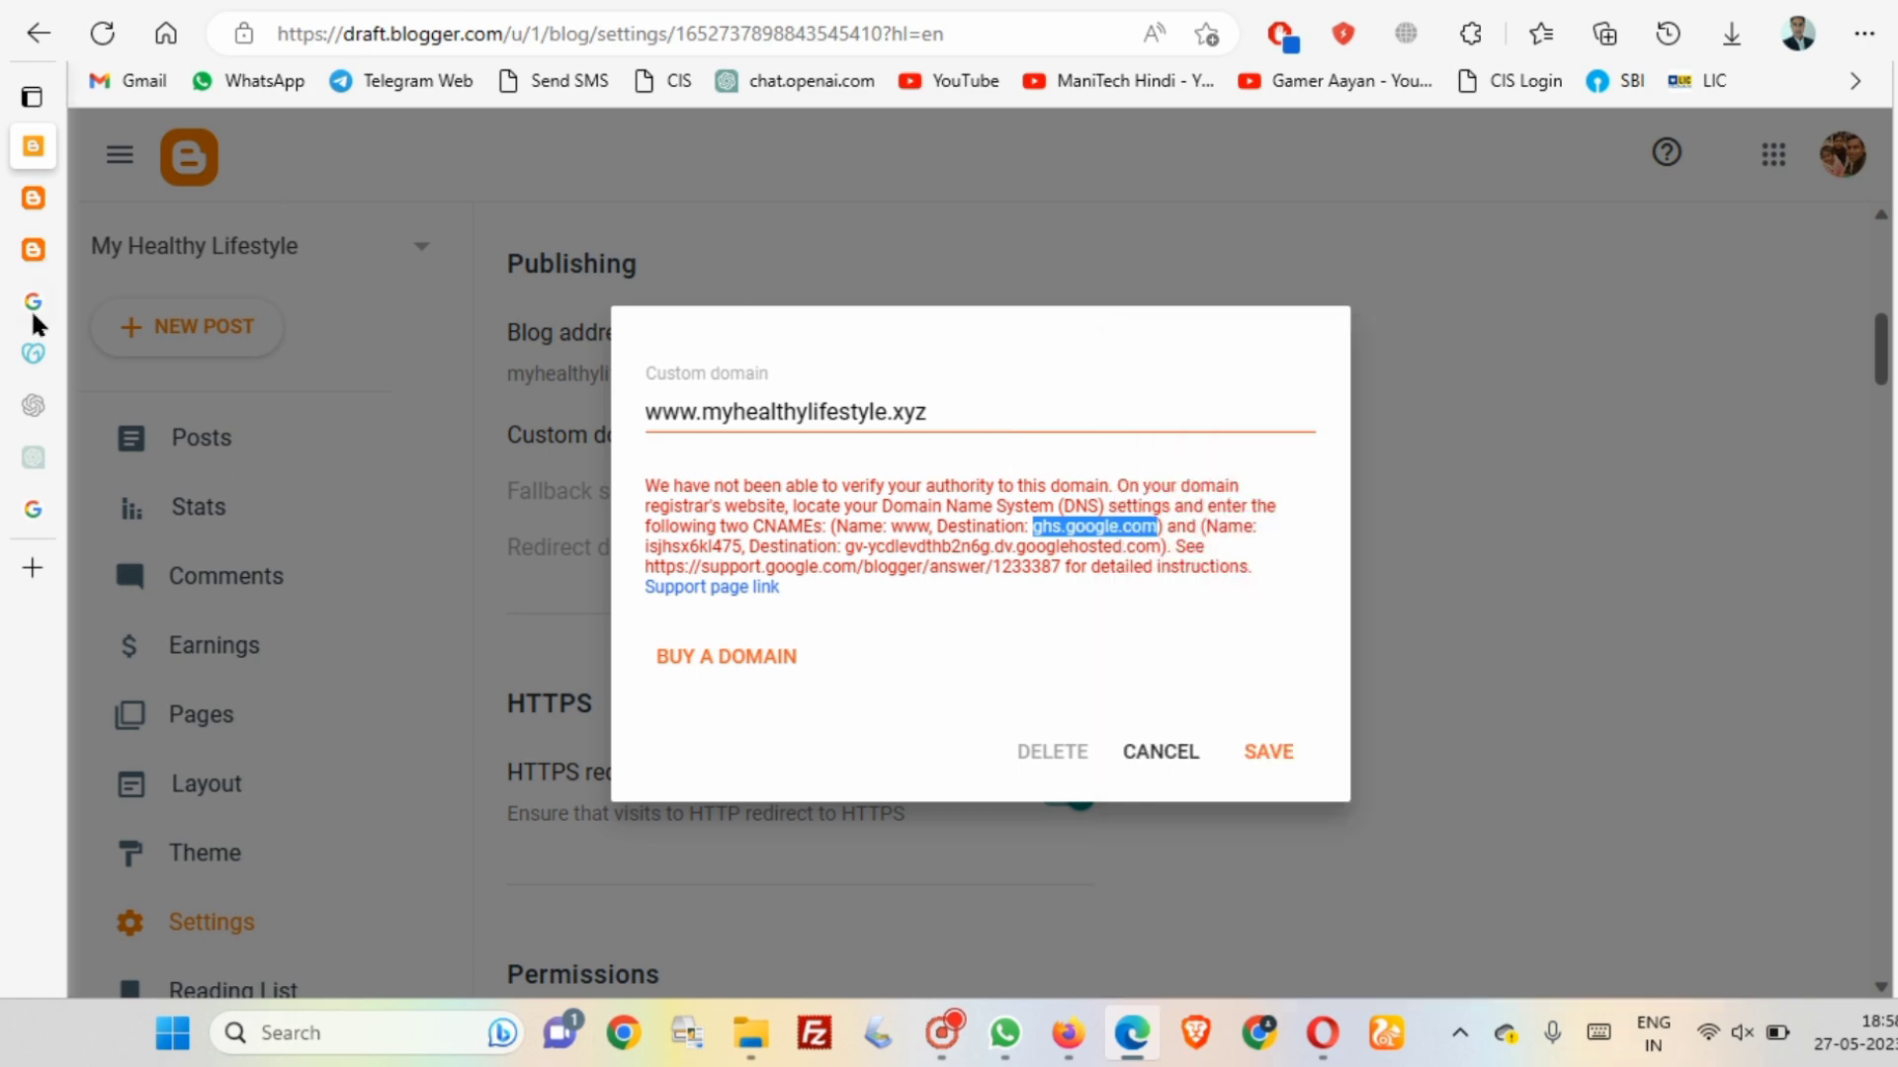
{"action": "mouse_move", "coordinate": [33, 326]}
{"action": "left_click", "coordinate": [30, 352]}
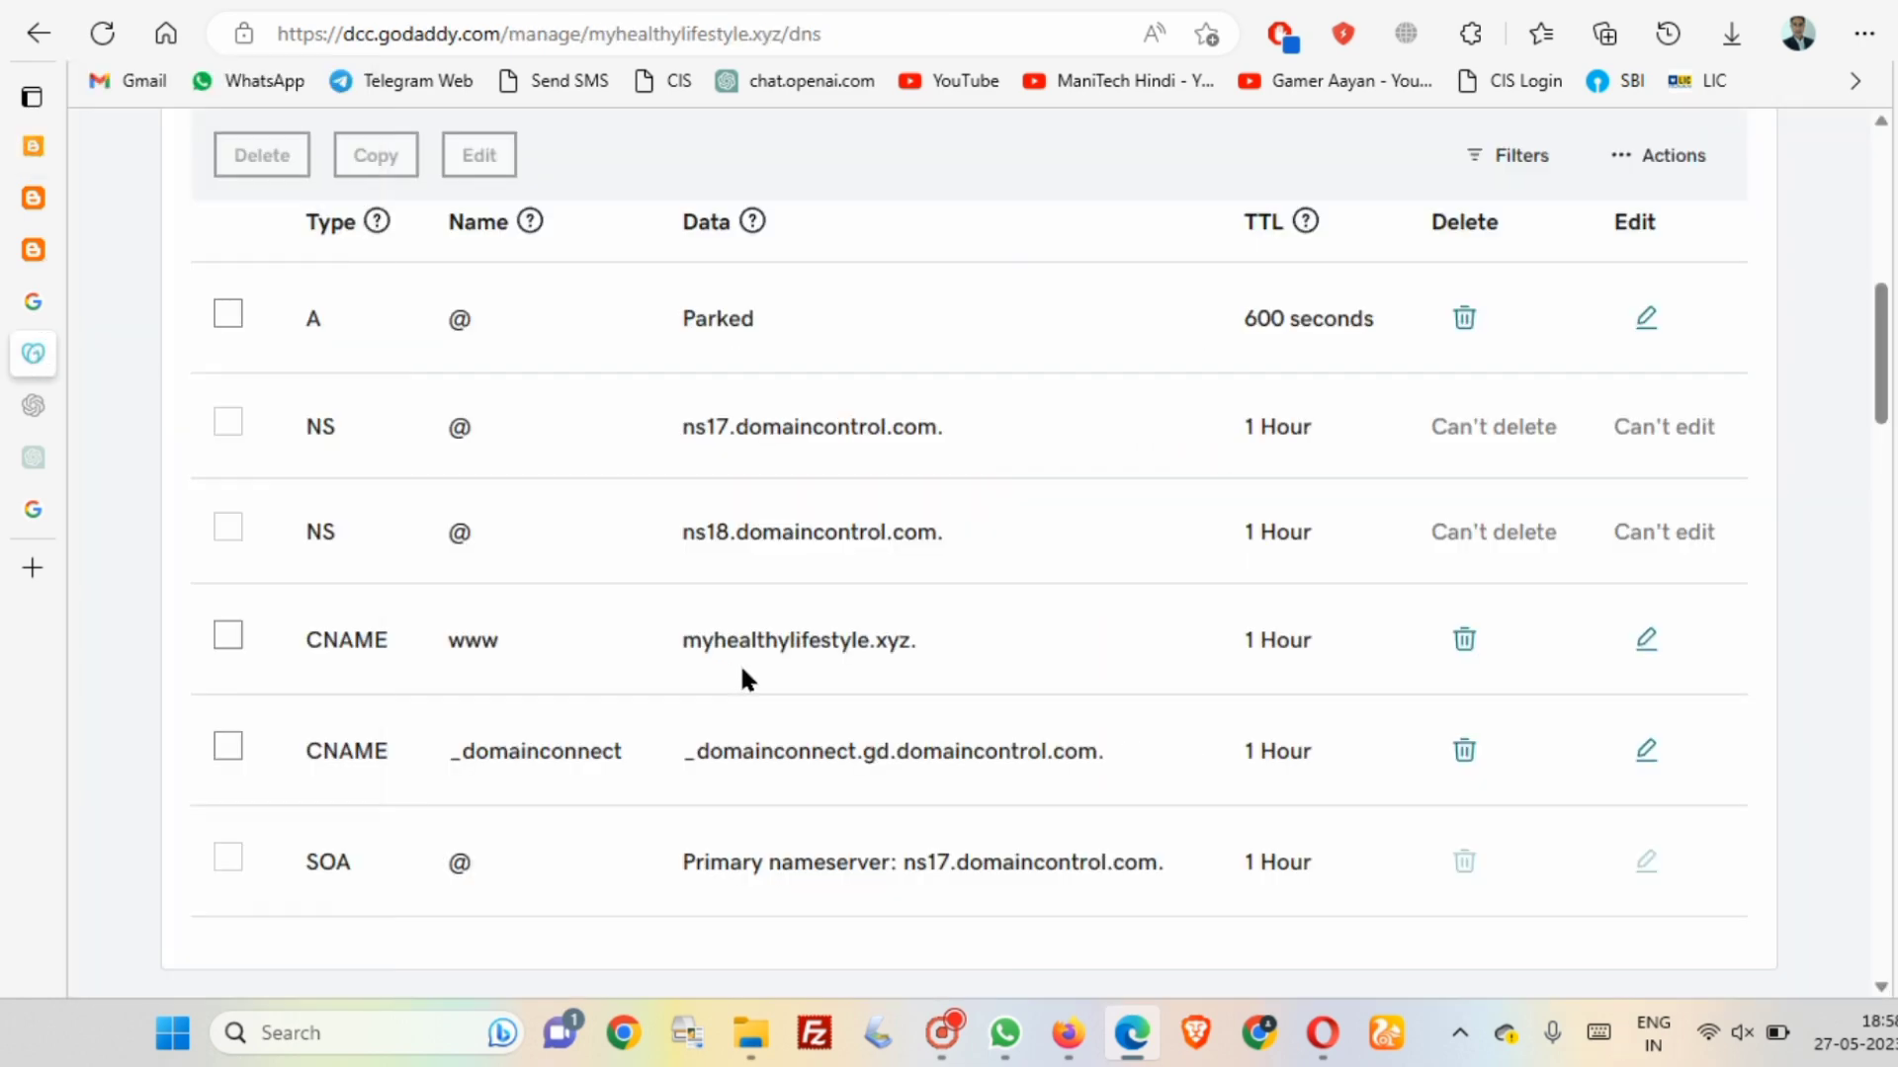
- Change the www CNAME record's value from myhealthylifestyle.xyz to ghs.google.com and save it
{"action": "left_click", "coordinate": [228, 637]}
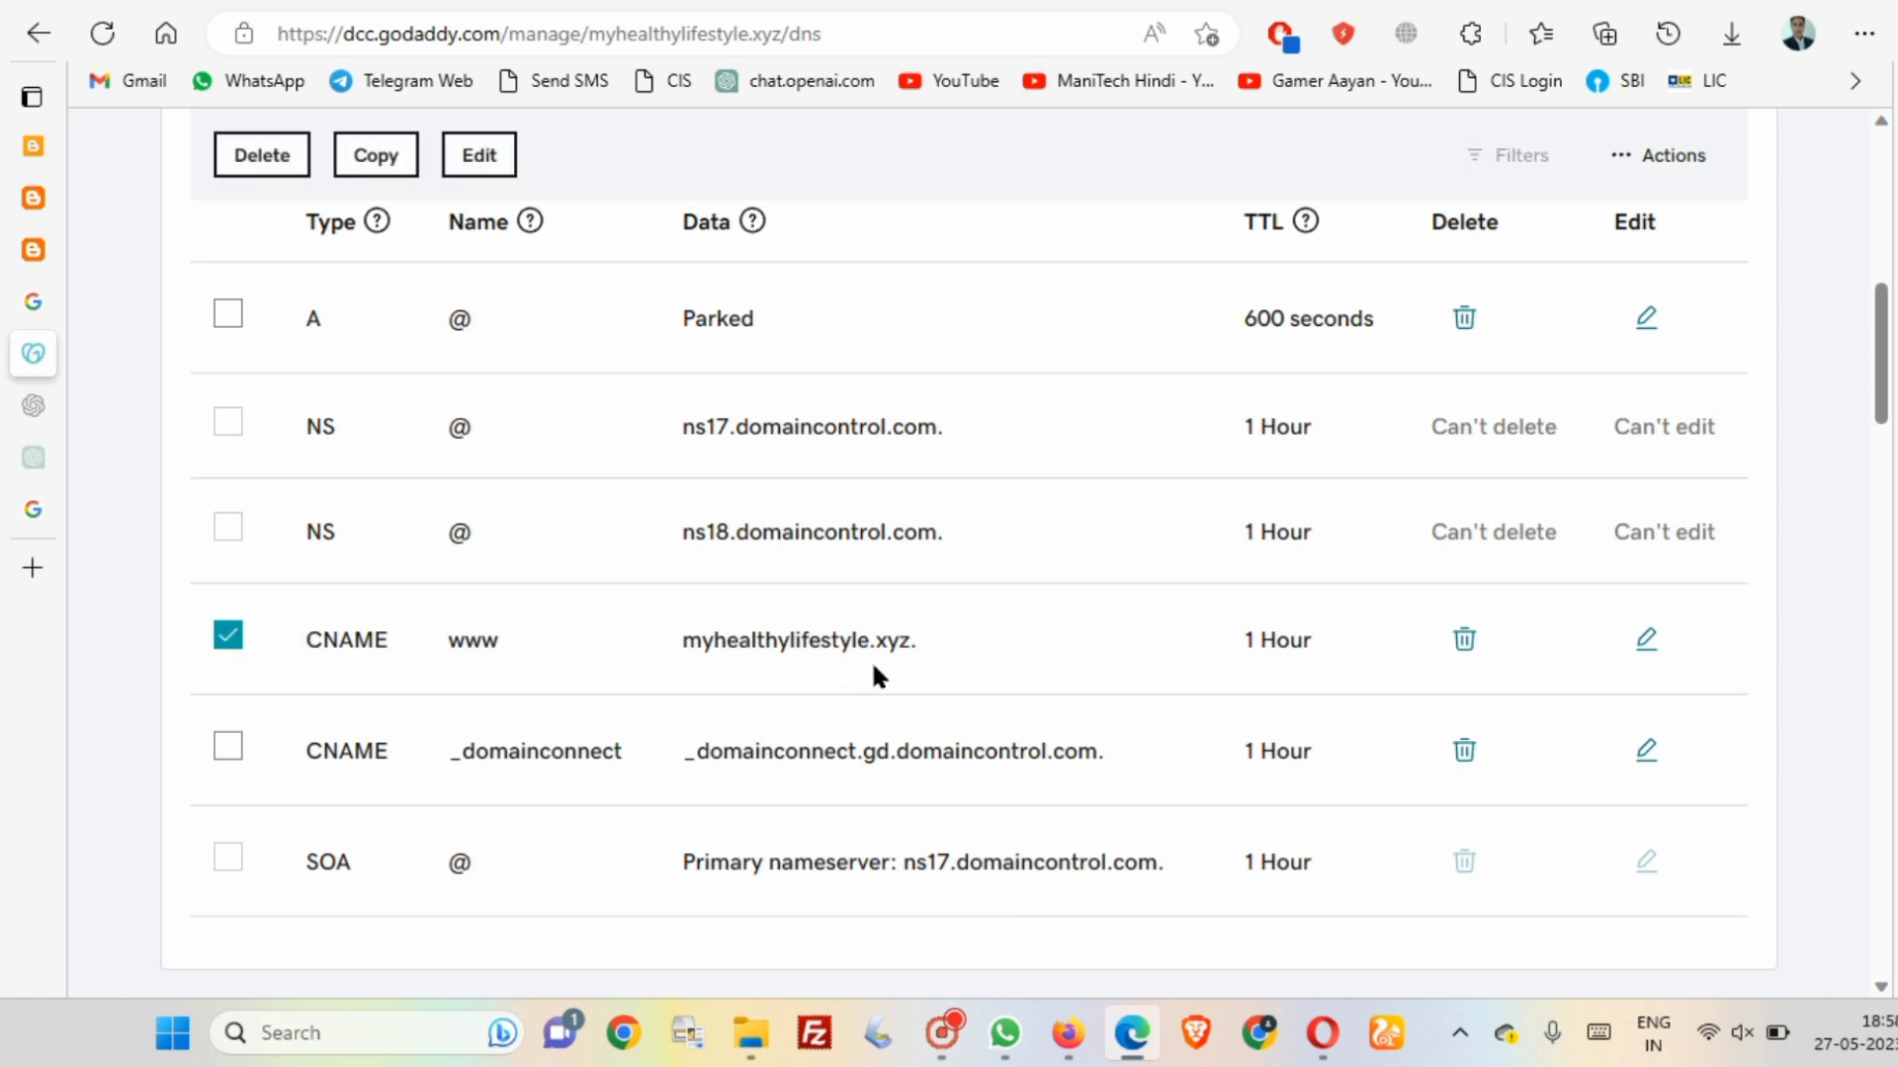
{"action": "left_click", "coordinate": [1645, 641]}
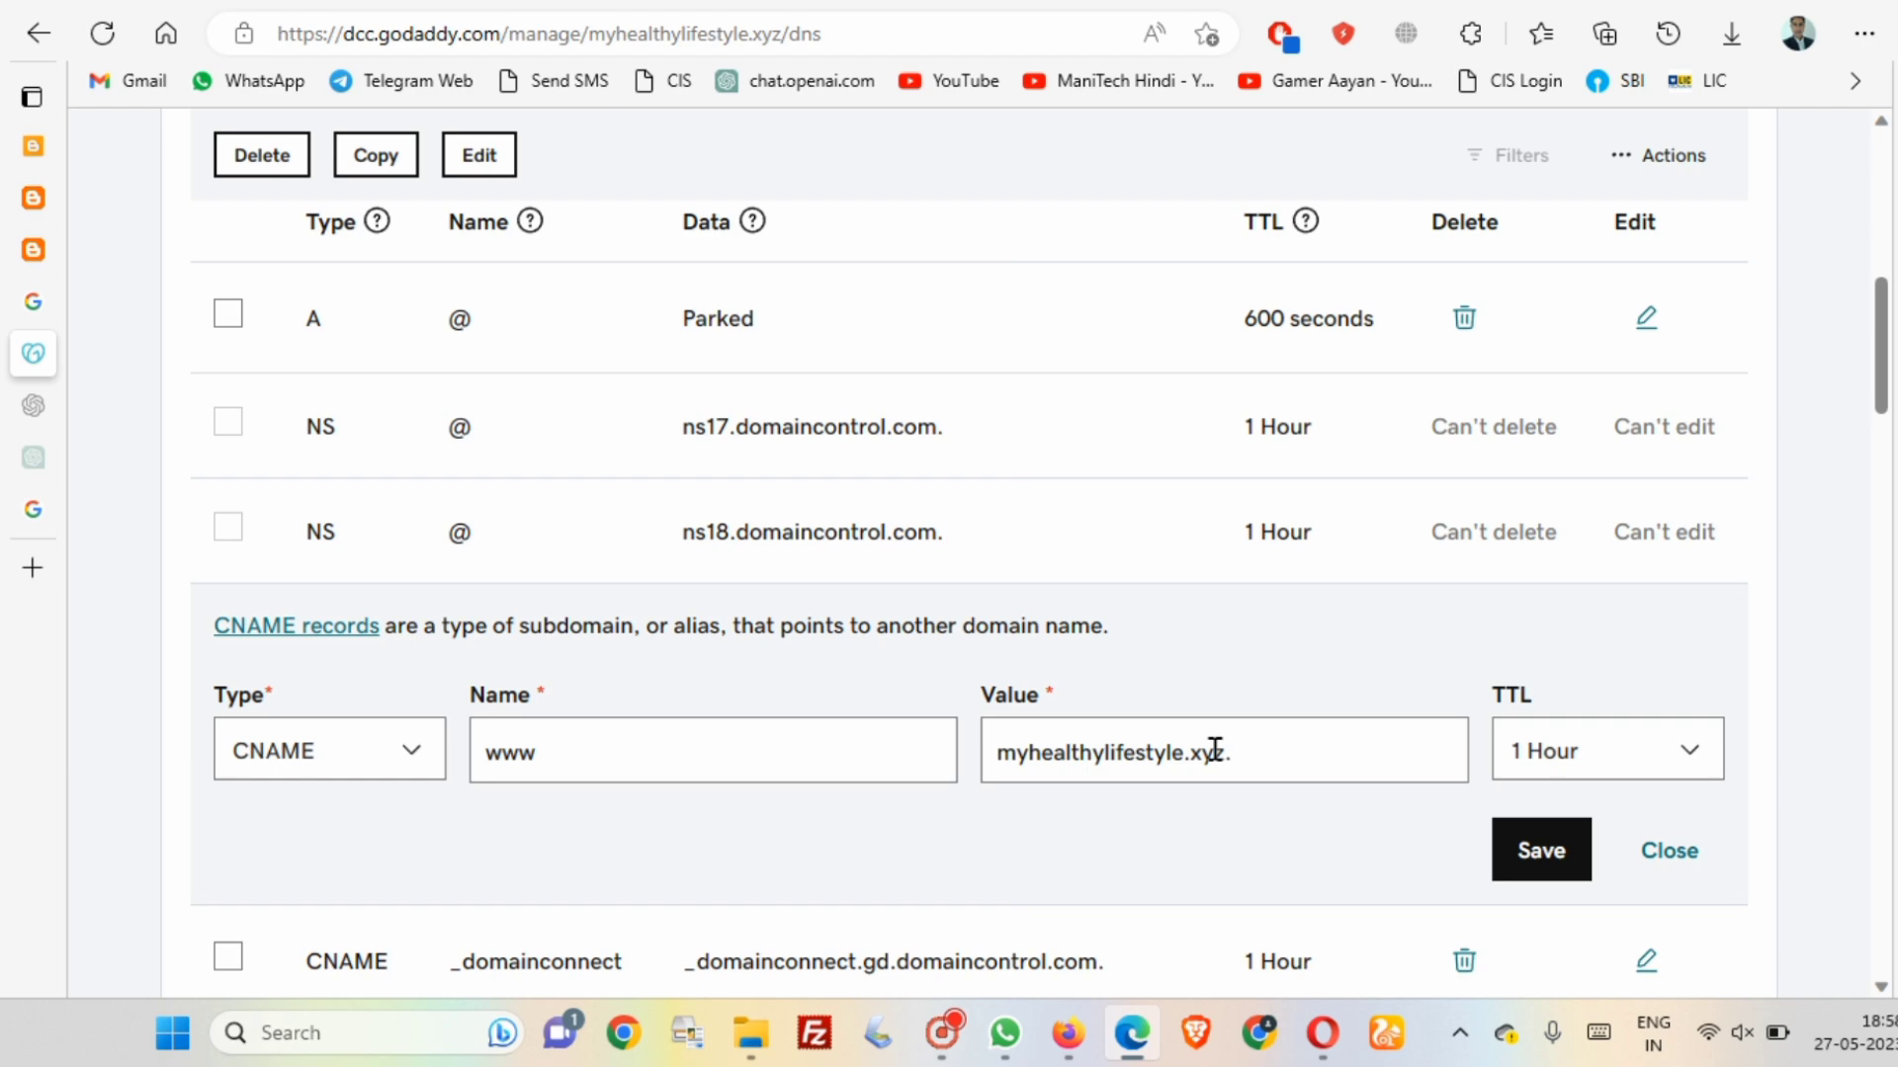
{"action": "left_click_drag", "start_coordinate": [1256, 763], "coordinate": [975, 763]}
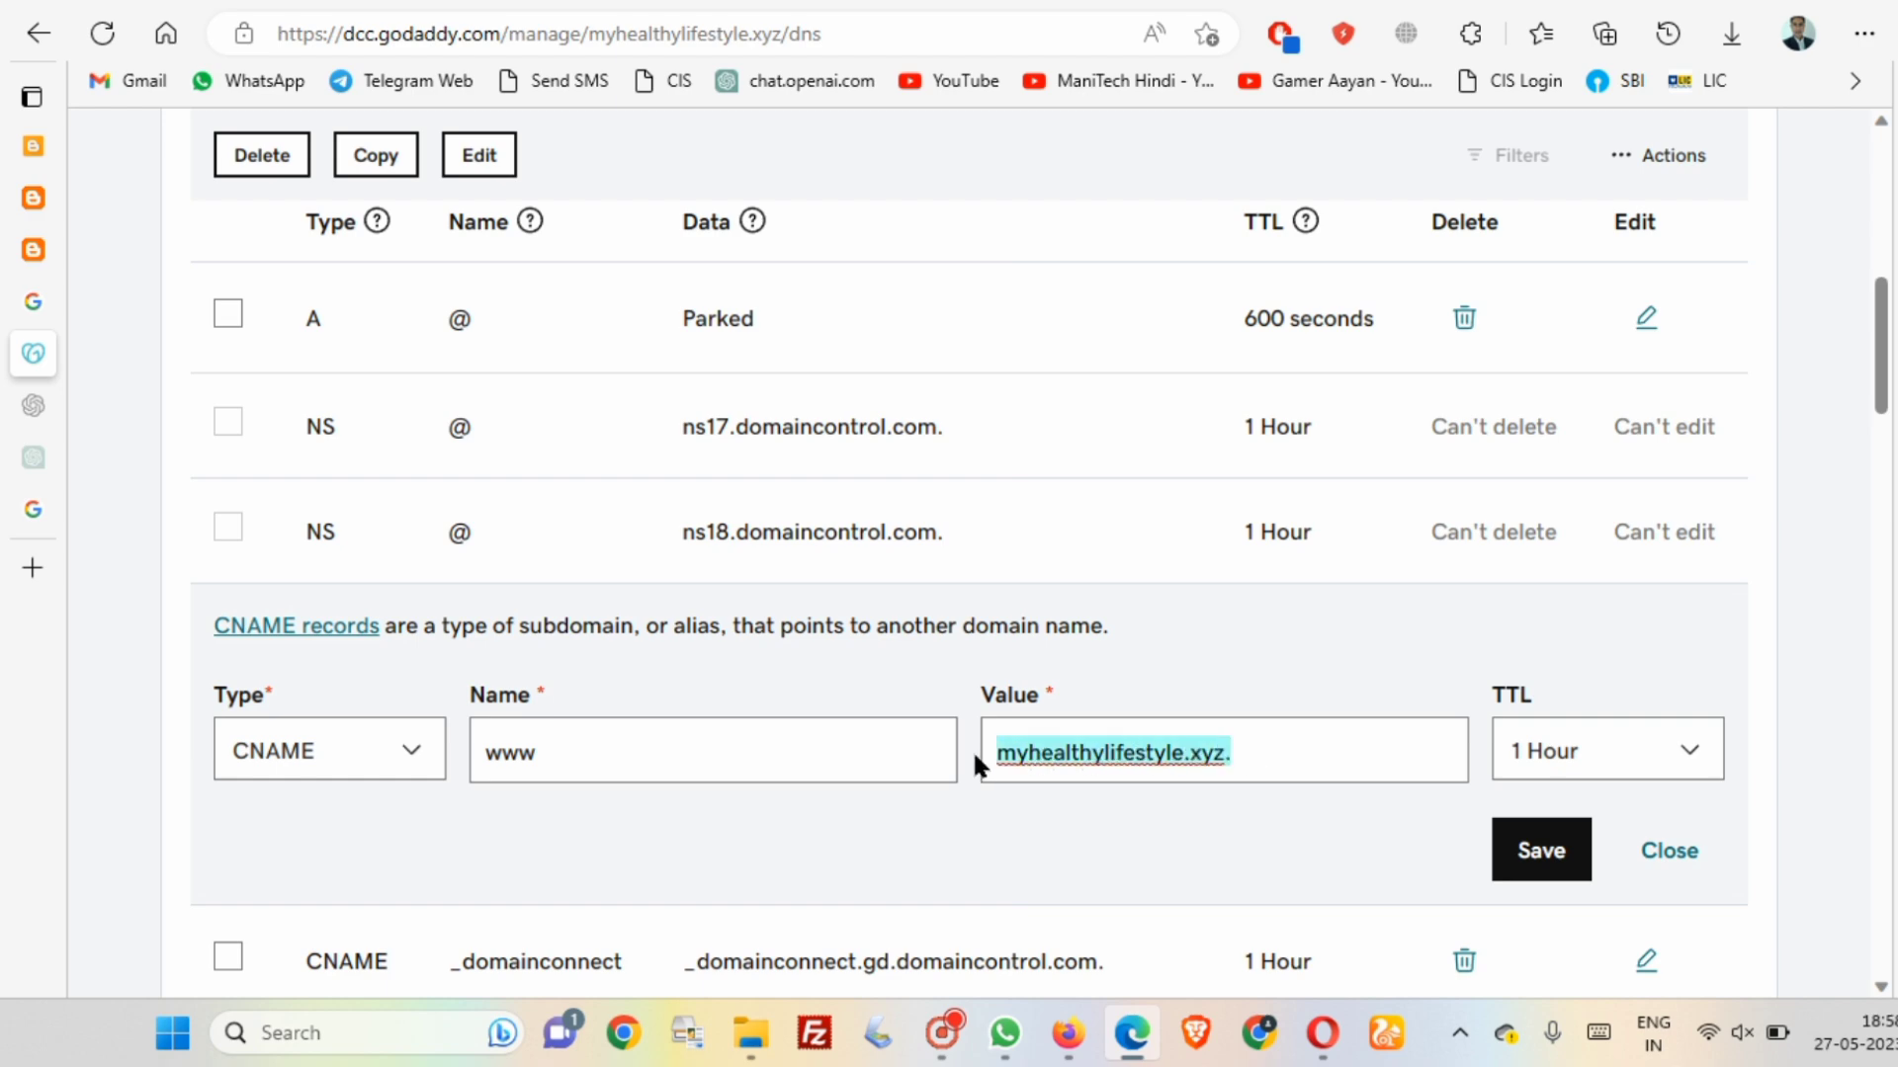
{"action": "type", "text": "ghs.google.com"}
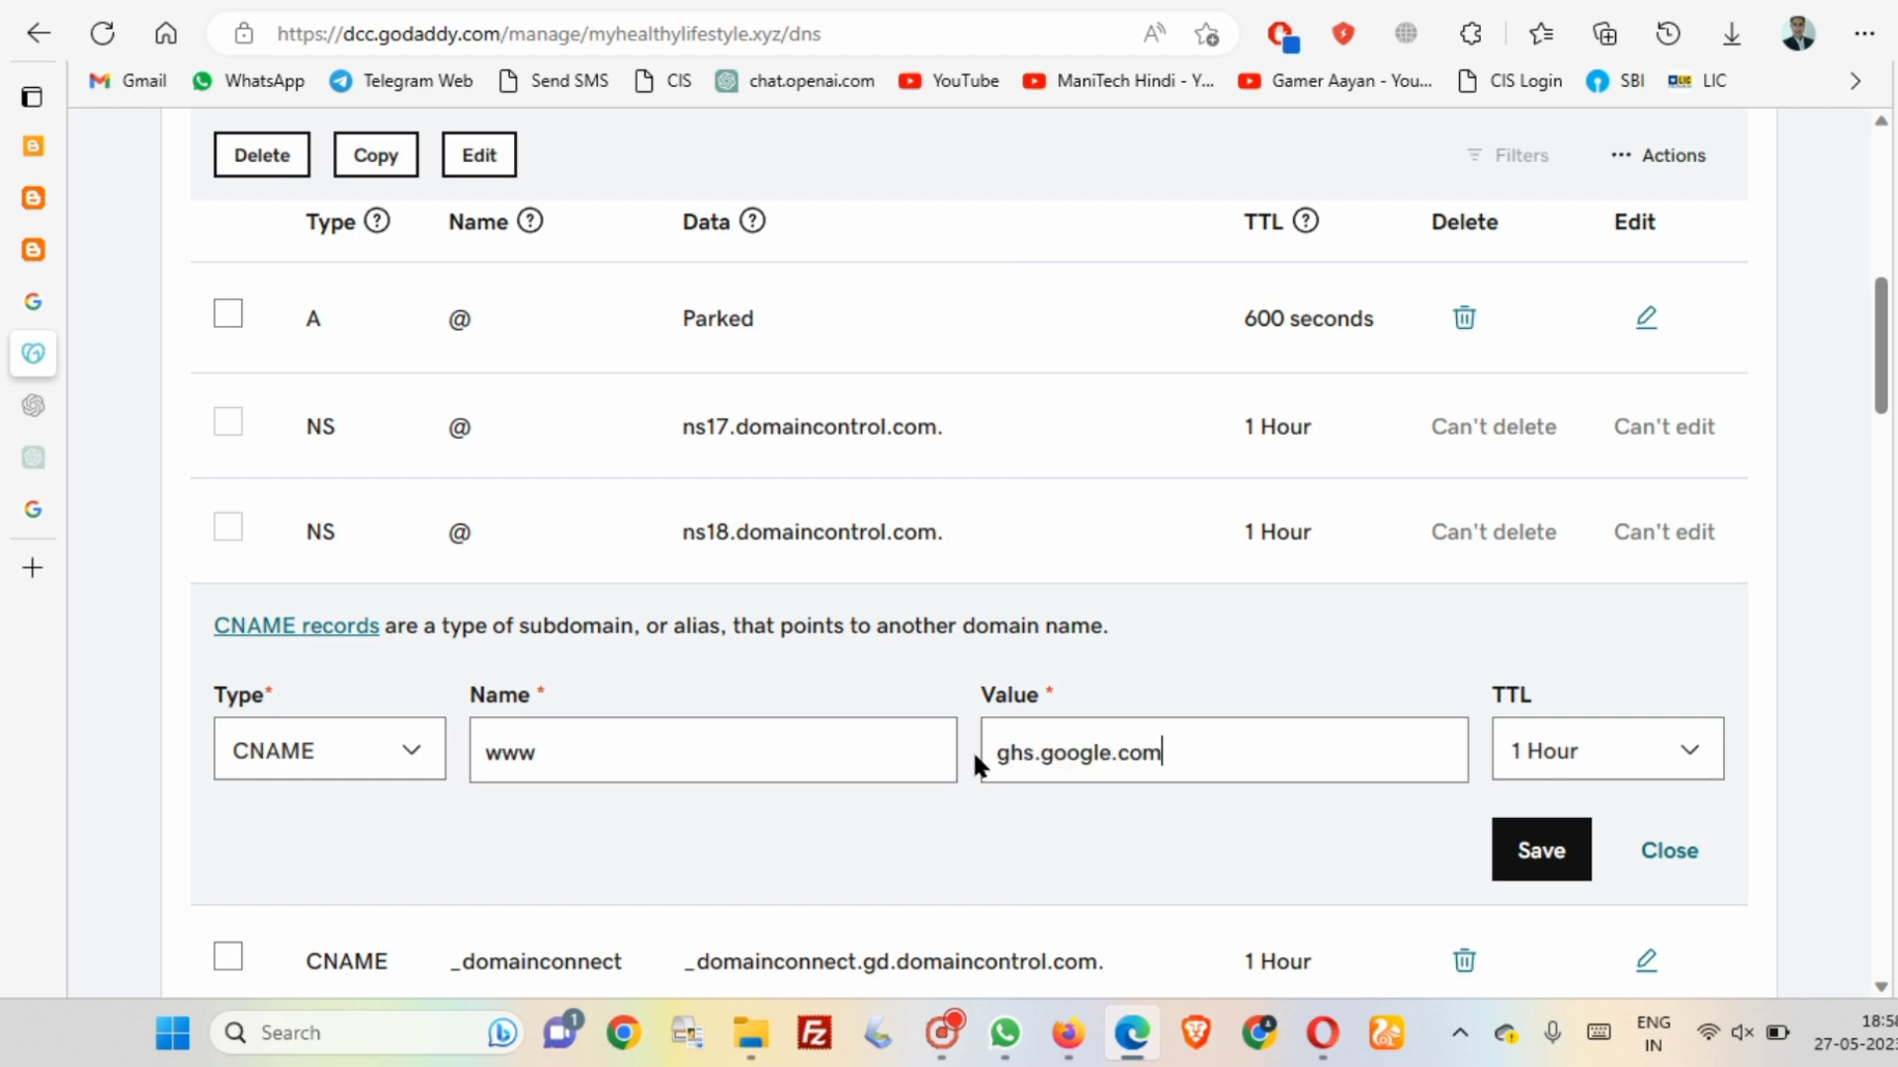
{"action": "scroll", "coordinate": [1396, 815], "scroll_direction": "down", "scroll_amount": 3}
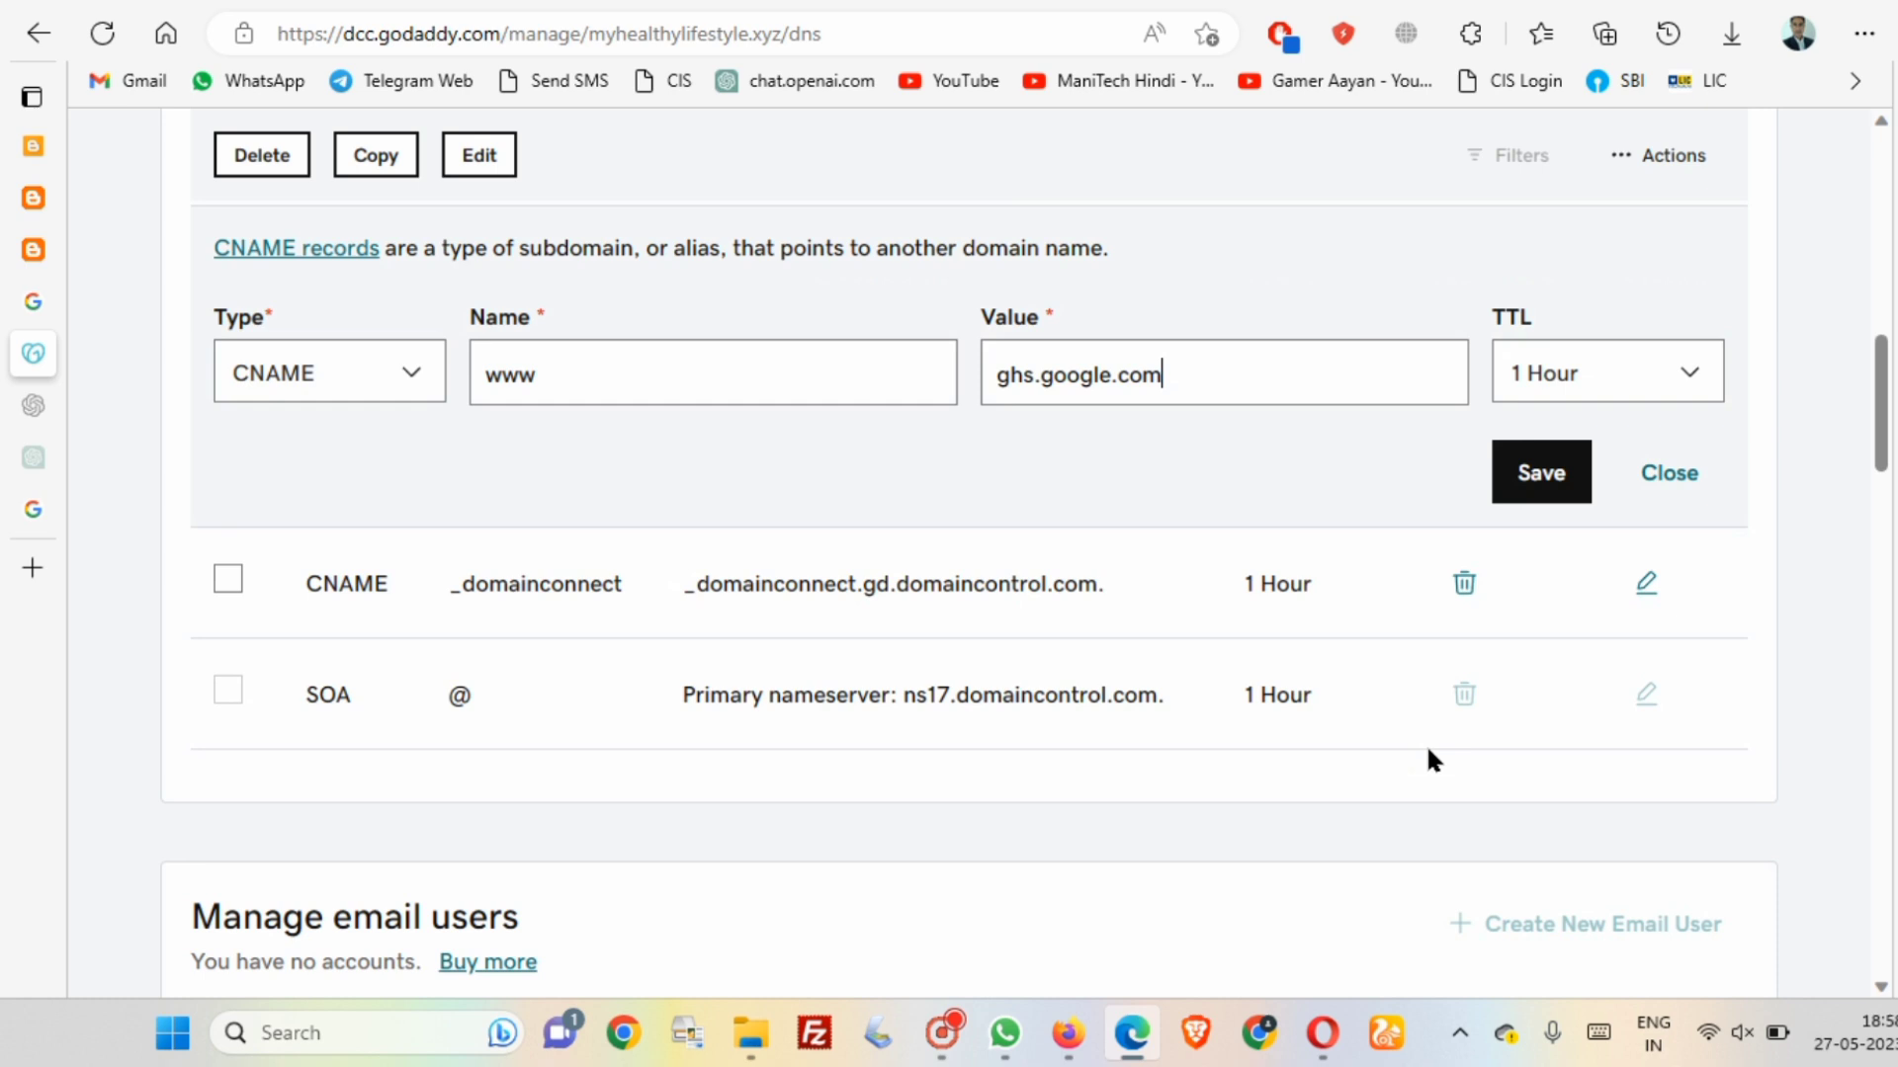
{"action": "left_click", "coordinate": [1549, 458]}
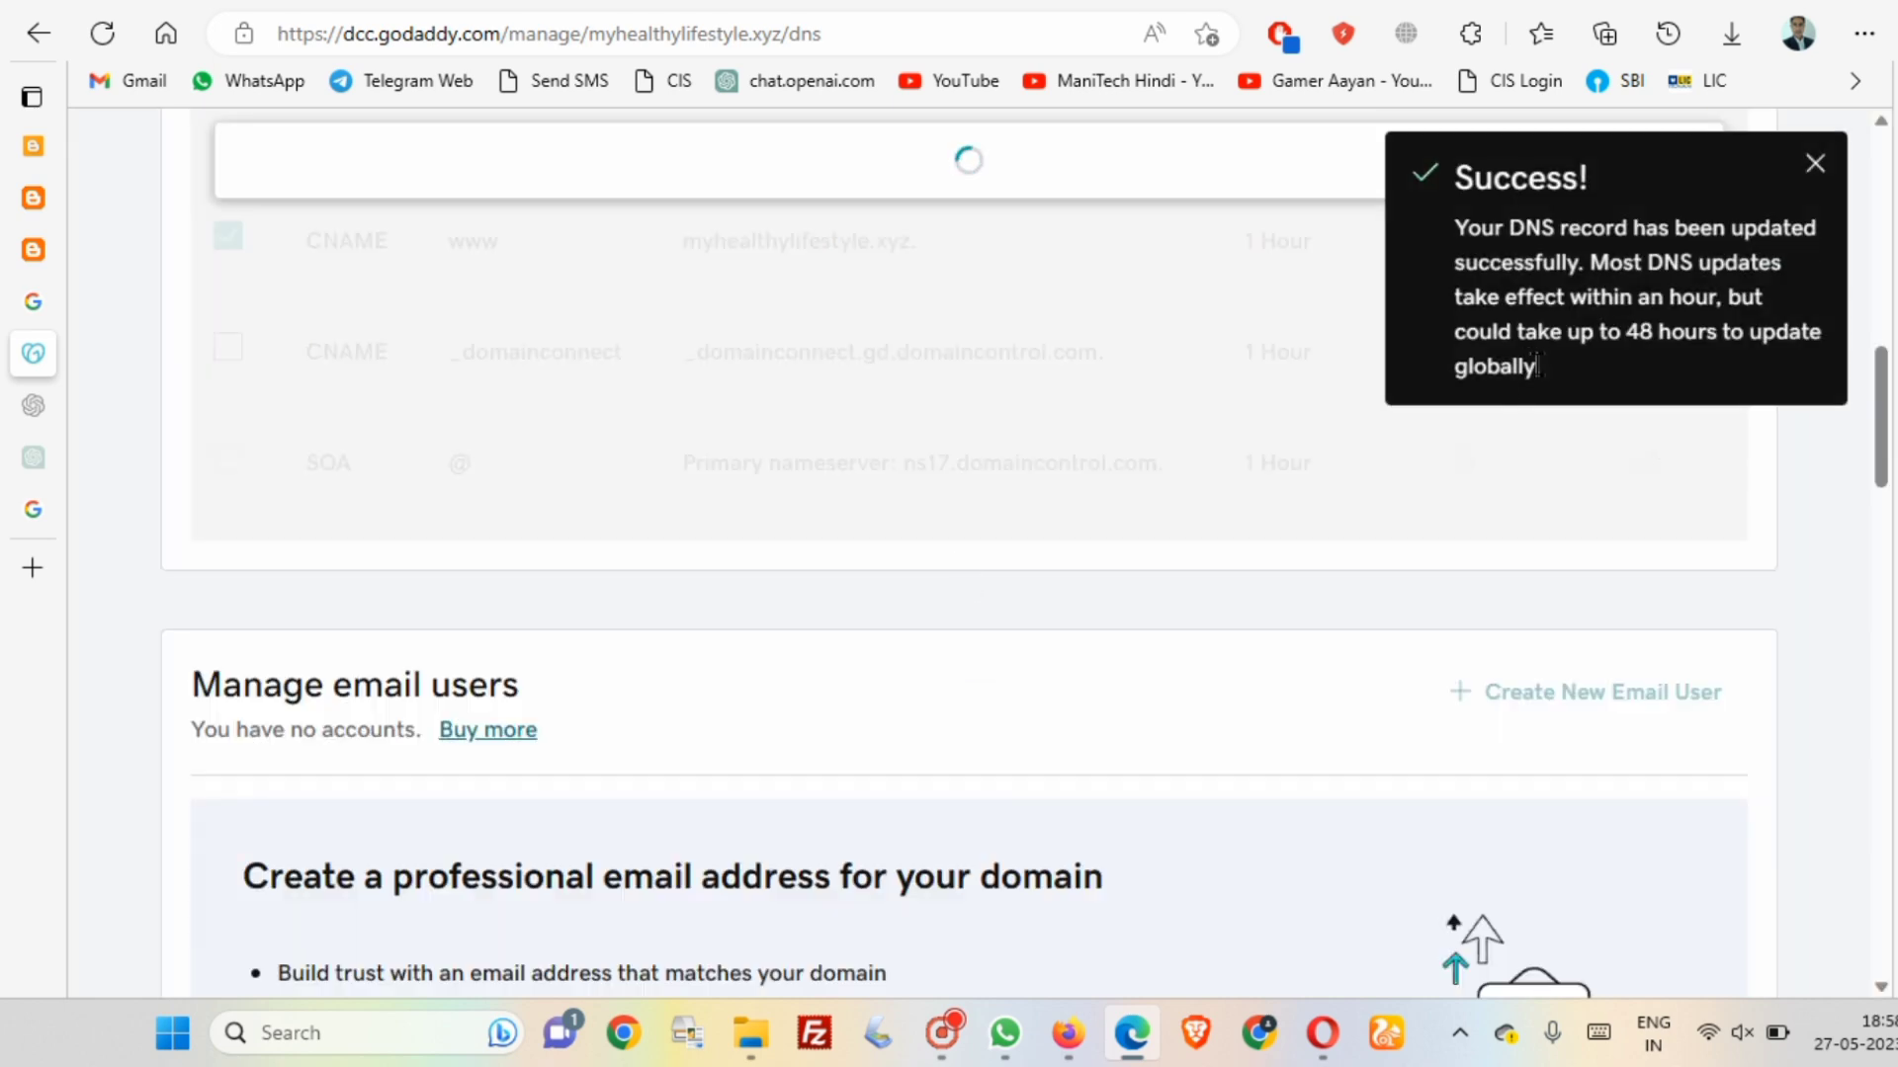
{"action": "left_click", "coordinate": [1814, 163]}
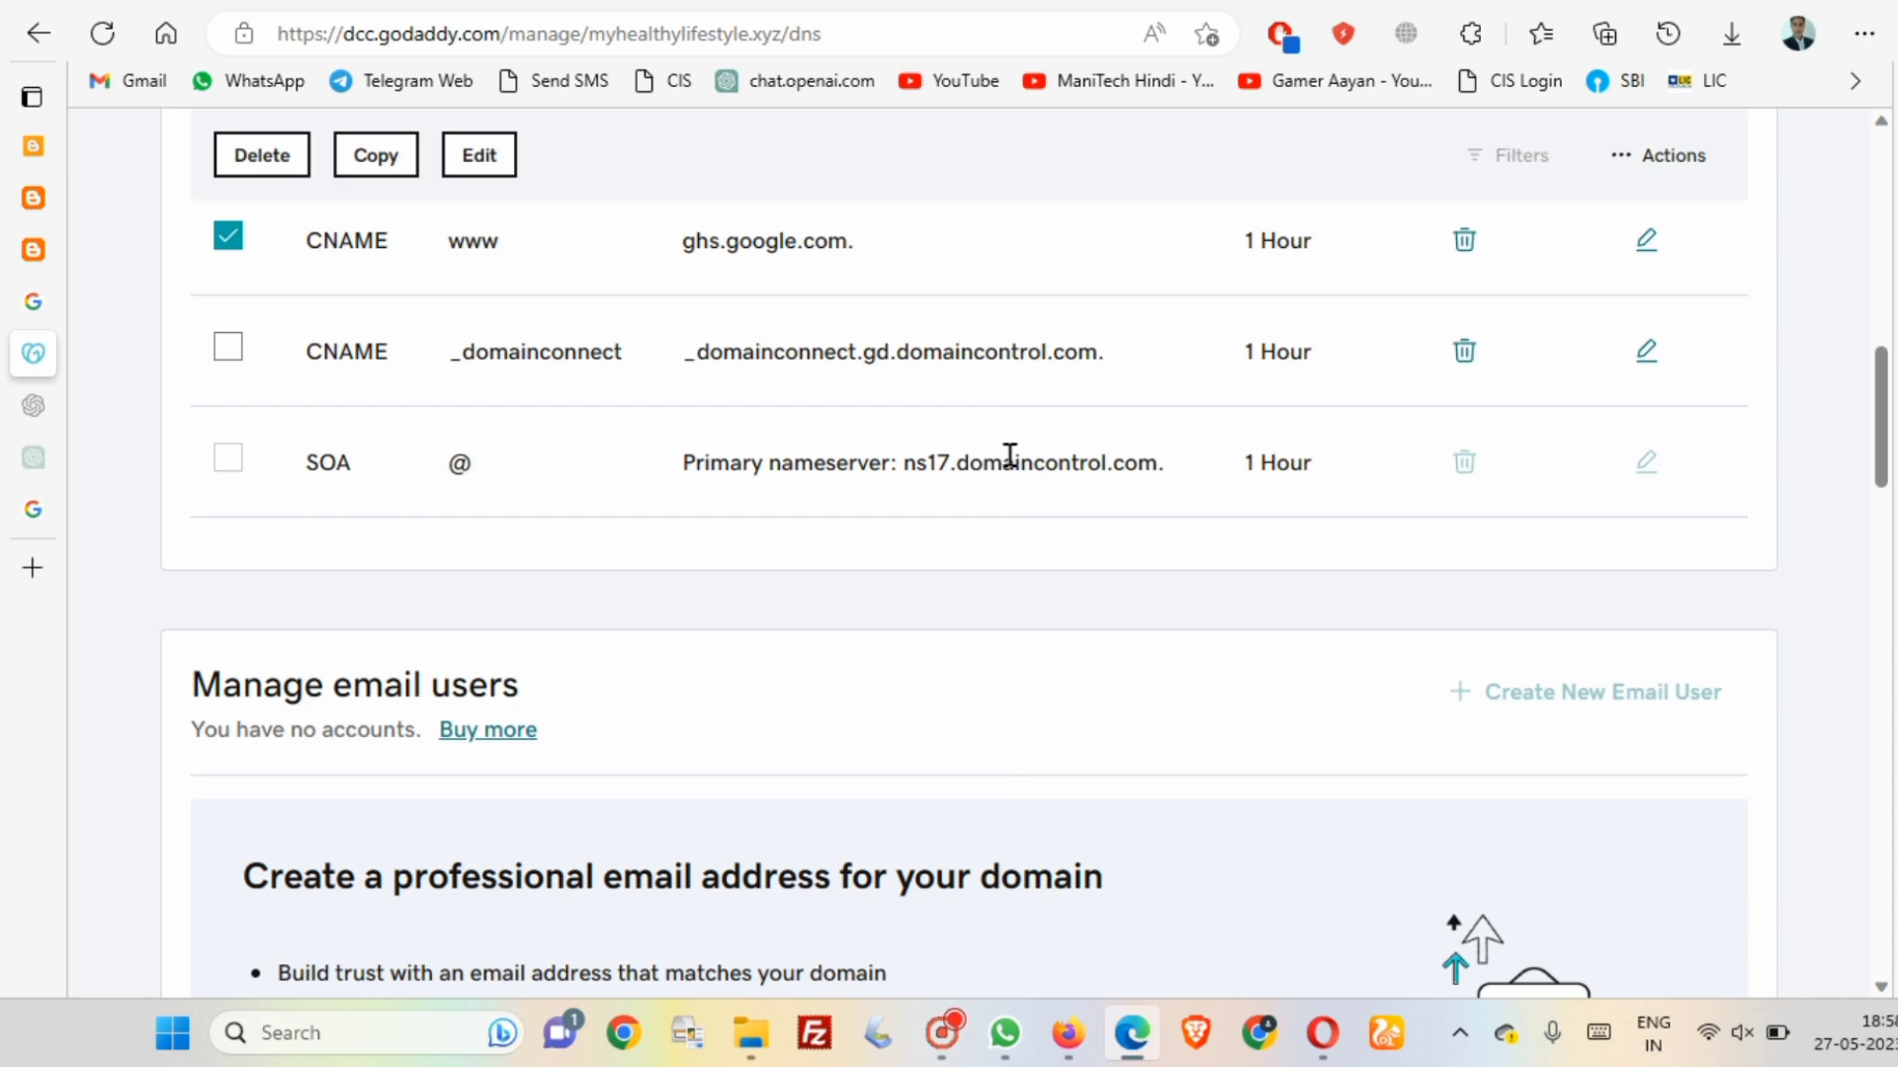
{"action": "scroll", "coordinate": [930, 493], "scroll_direction": "up", "scroll_amount": 3}
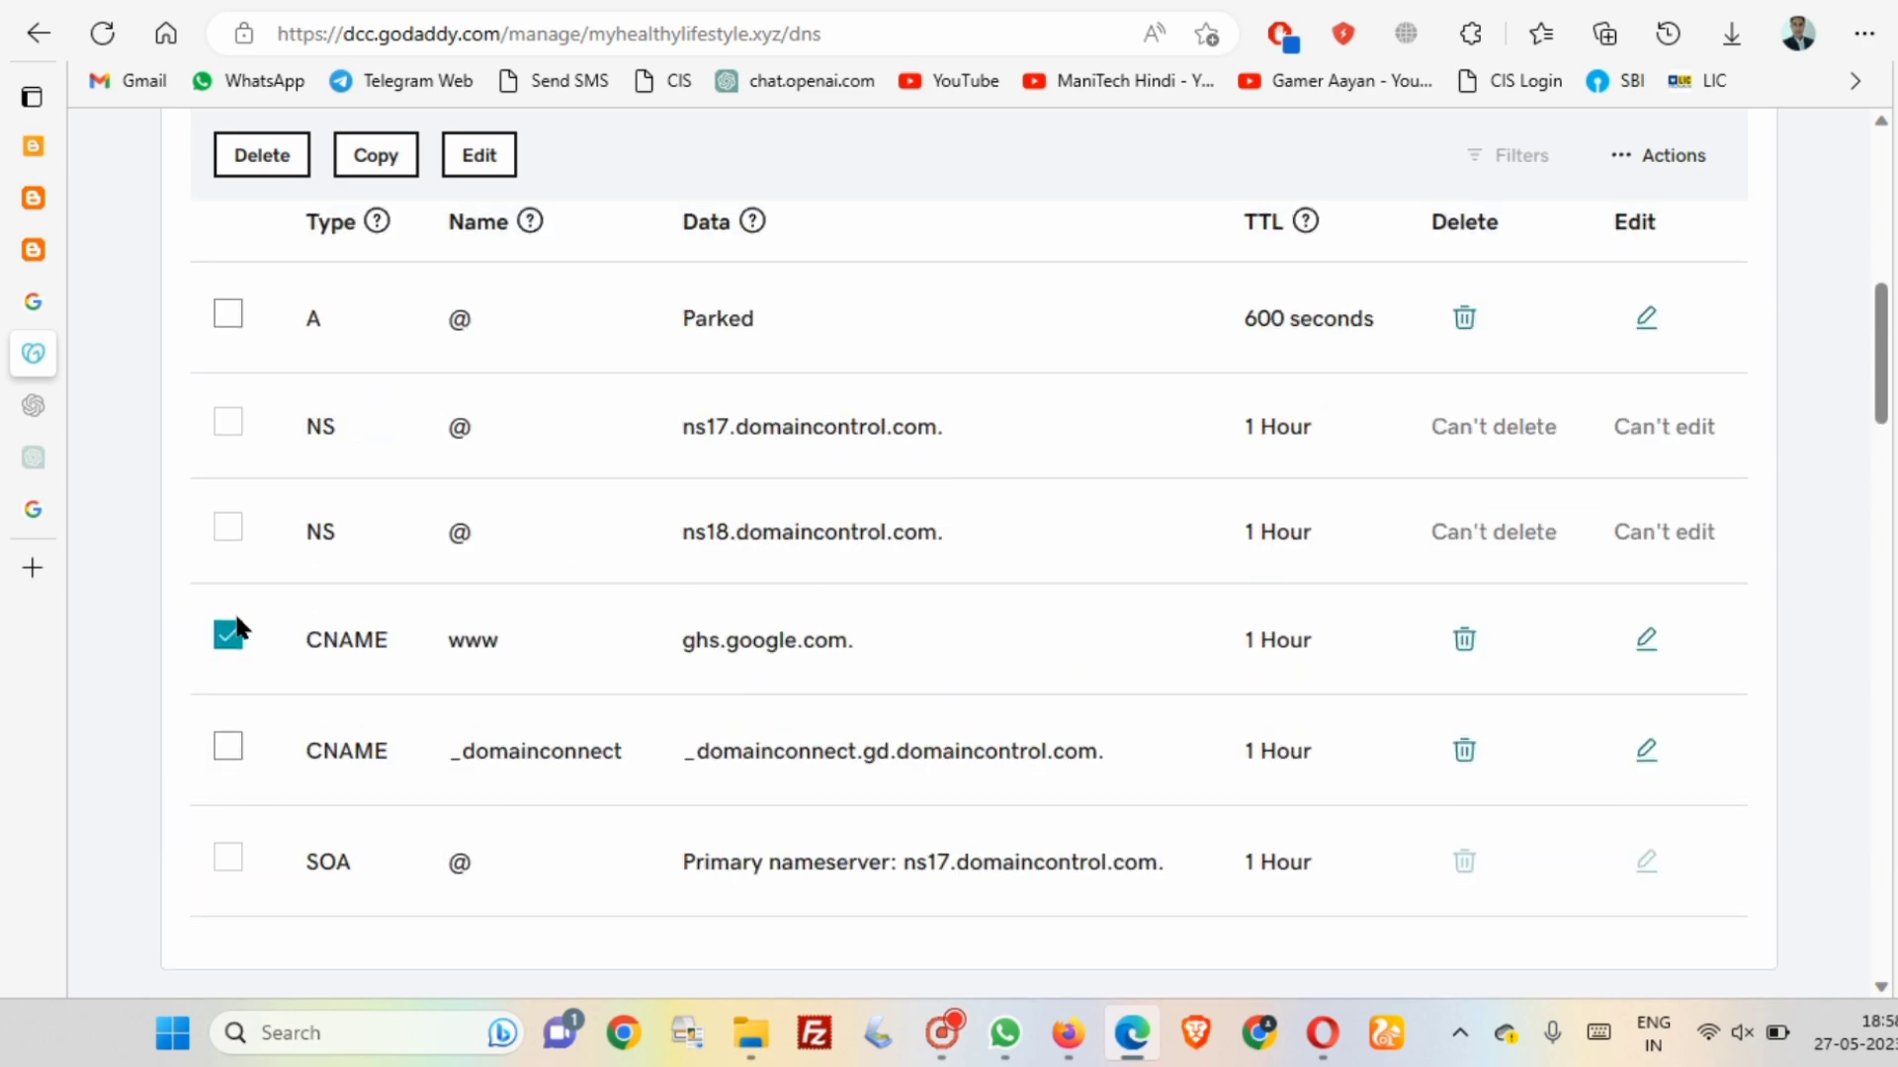
{"action": "left_click", "coordinate": [229, 635]}
{"action": "scroll", "coordinate": [389, 546], "scroll_direction": "up", "scroll_amount": 4}
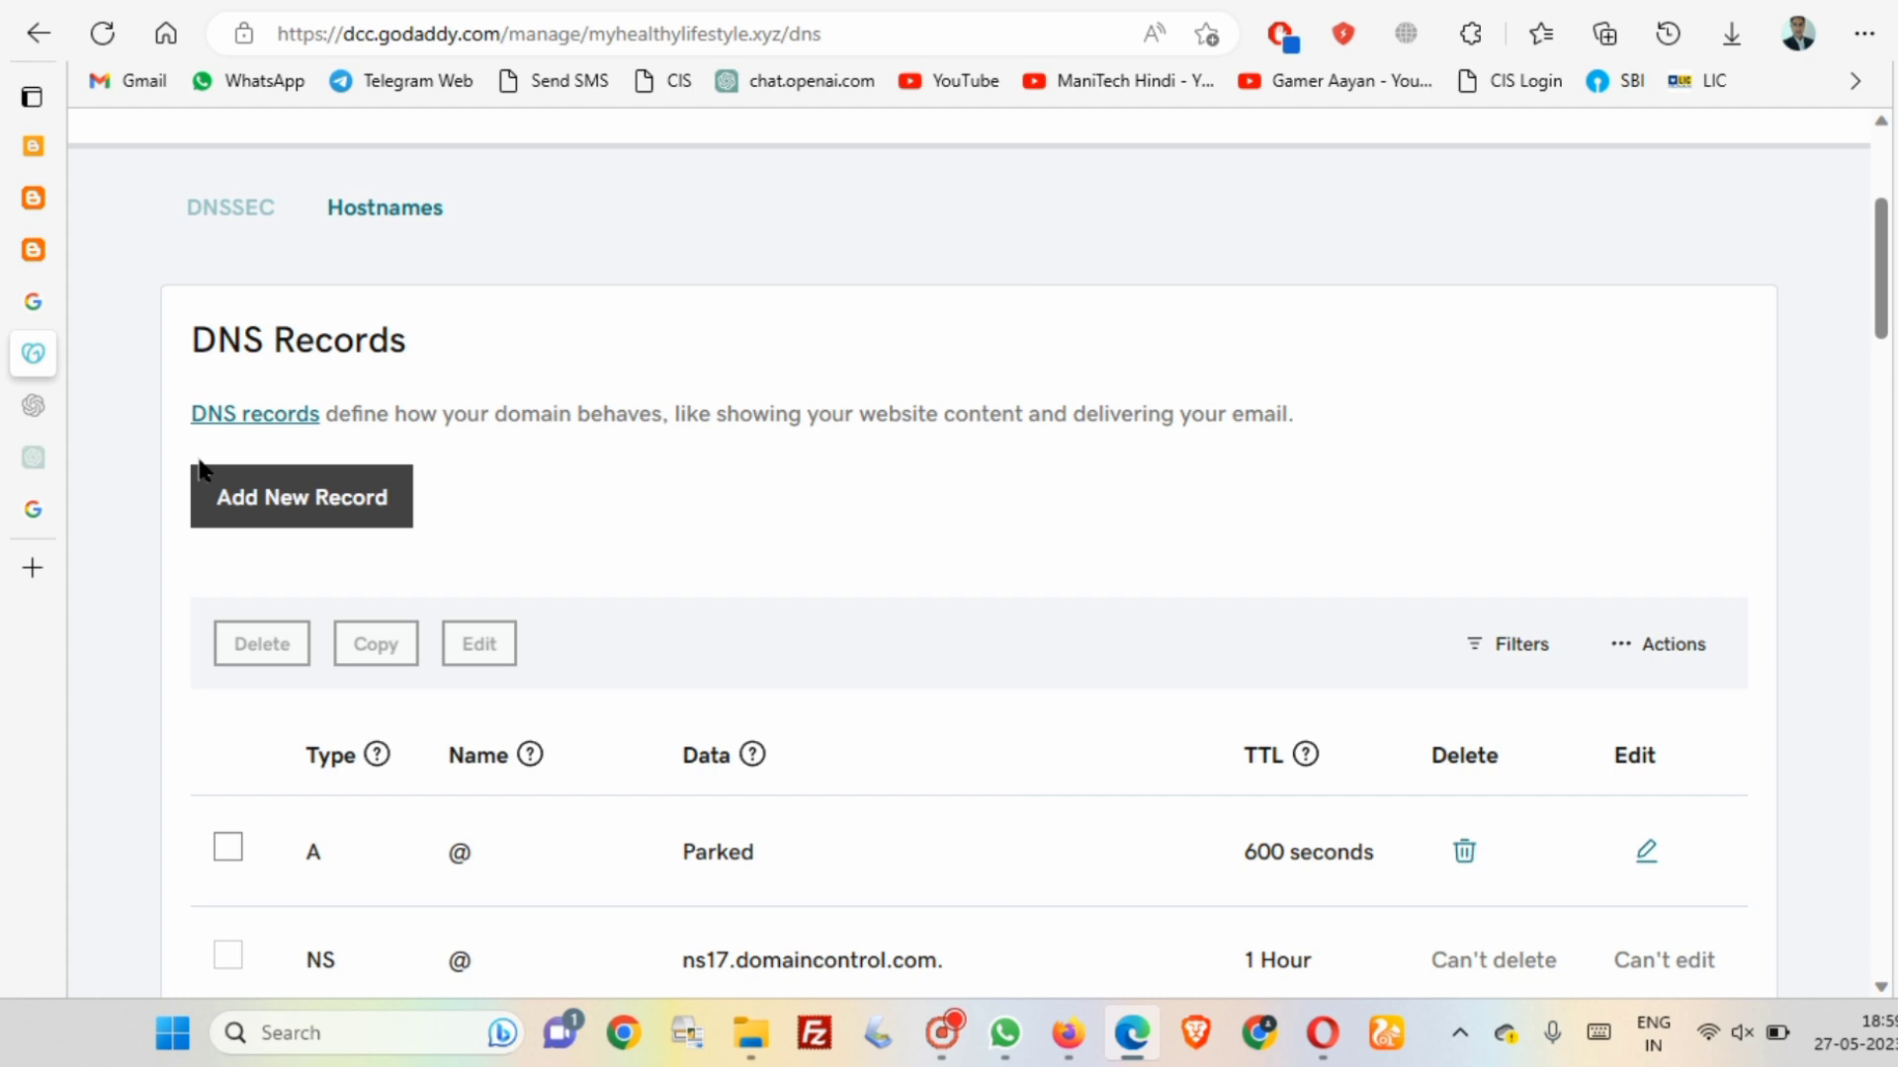
- Start a new DNS record, then copy the verification name isjhsx6kl475 from Blogger
{"action": "left_click", "coordinate": [289, 506]}
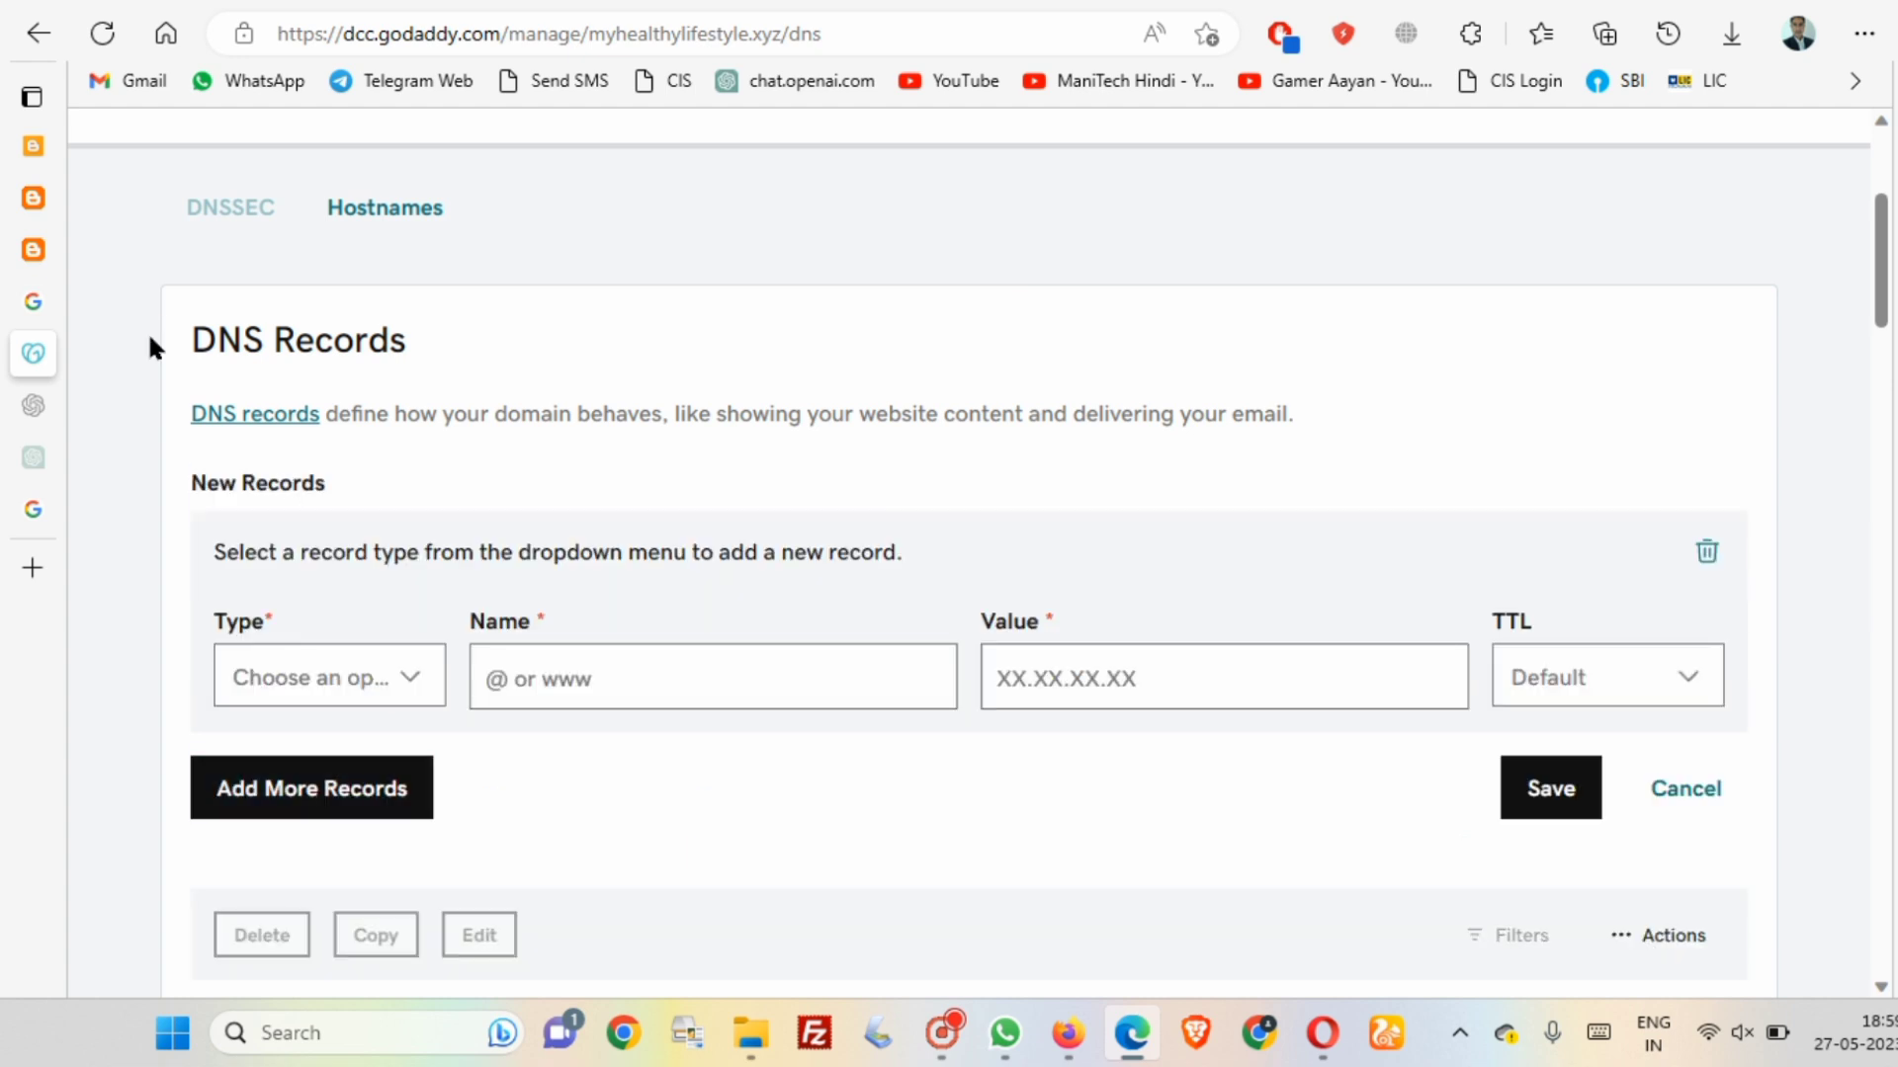
{"action": "left_click", "coordinate": [36, 147]}
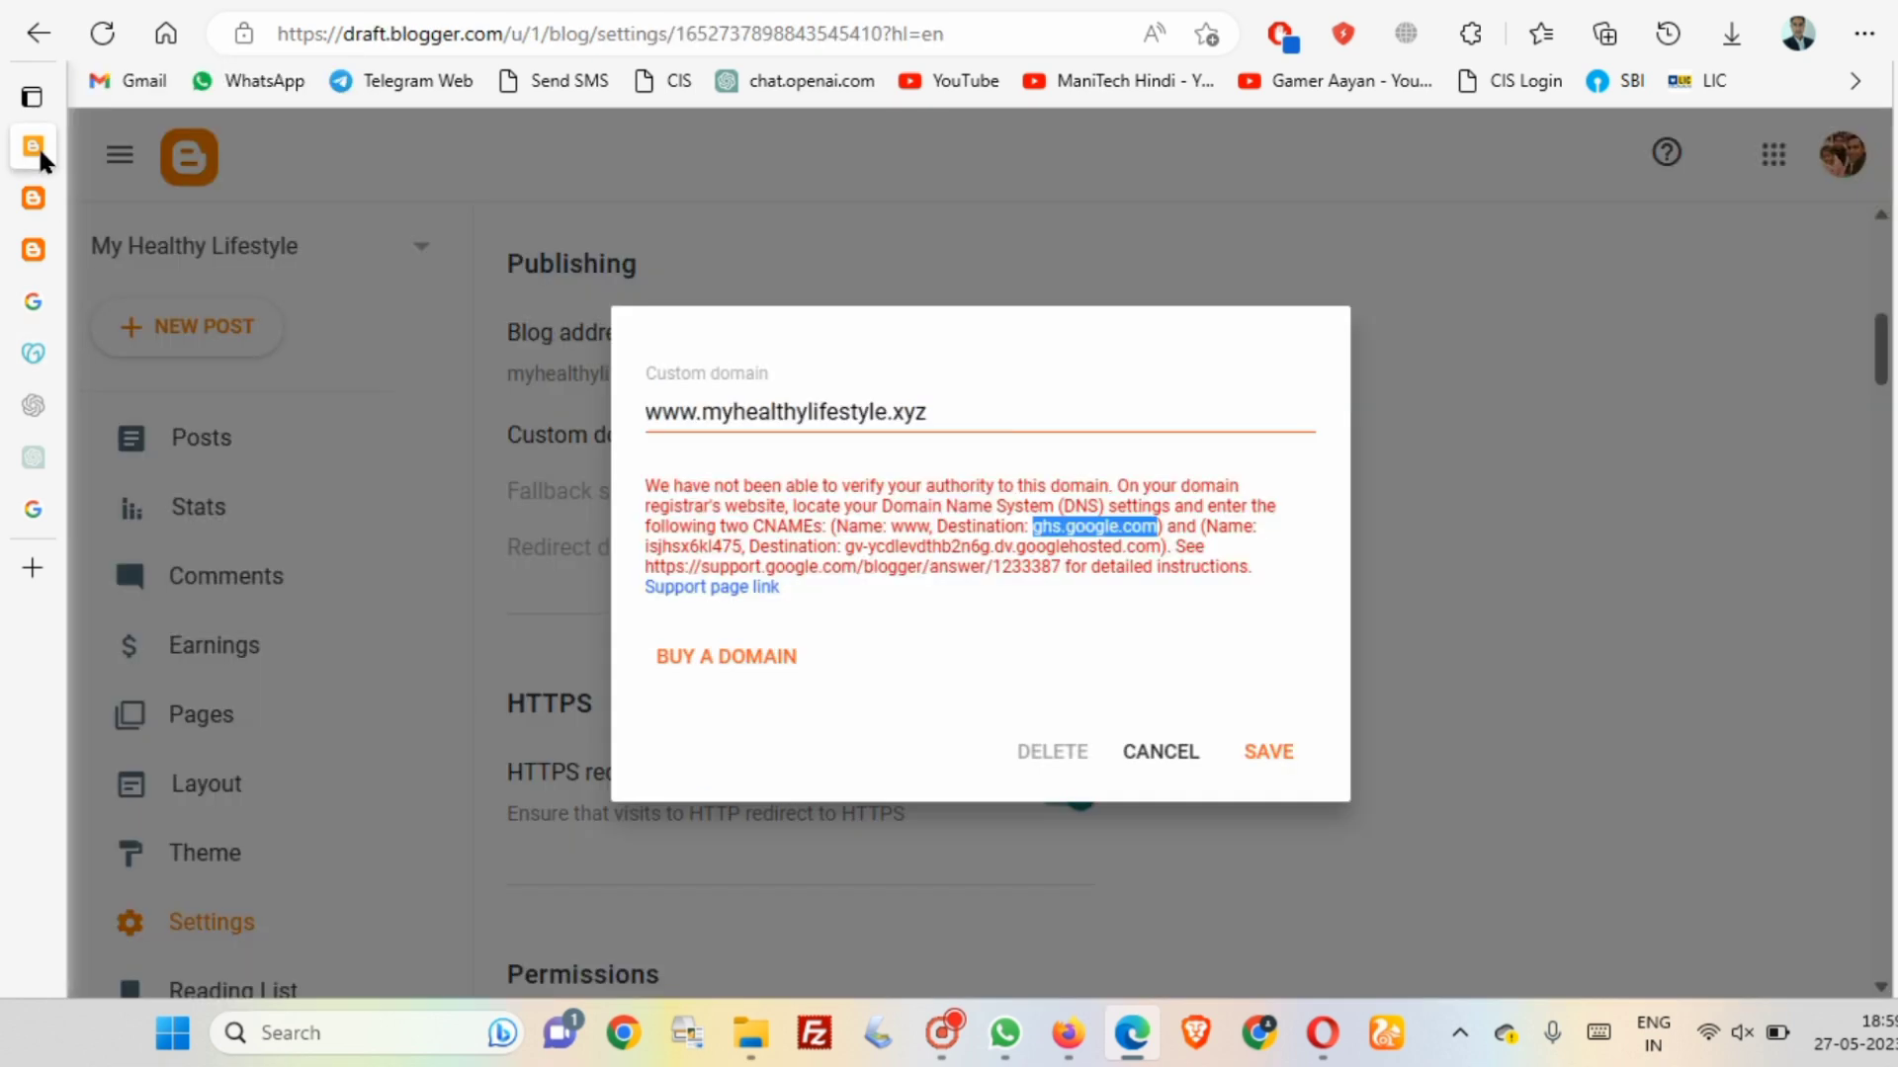
{"action": "left_click", "coordinate": [1232, 531]}
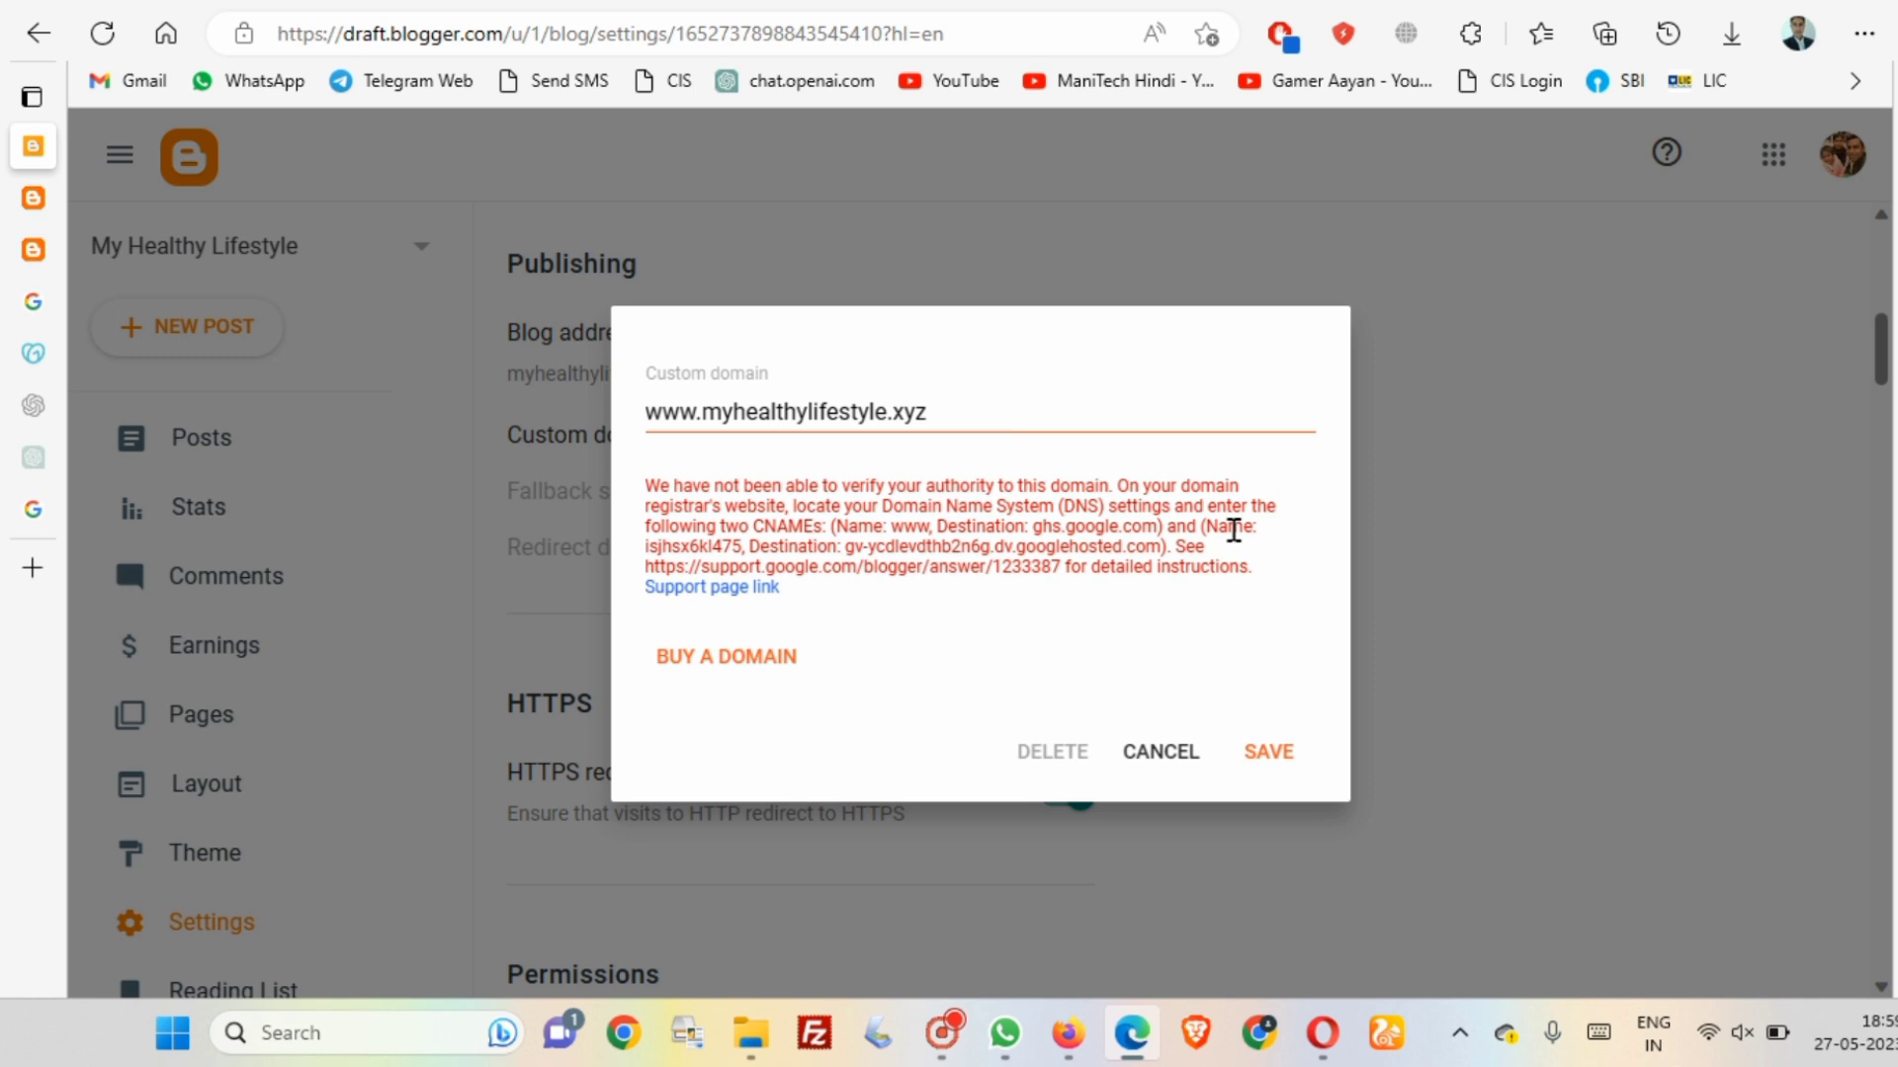
{"action": "double_click", "coordinate": [699, 546]}
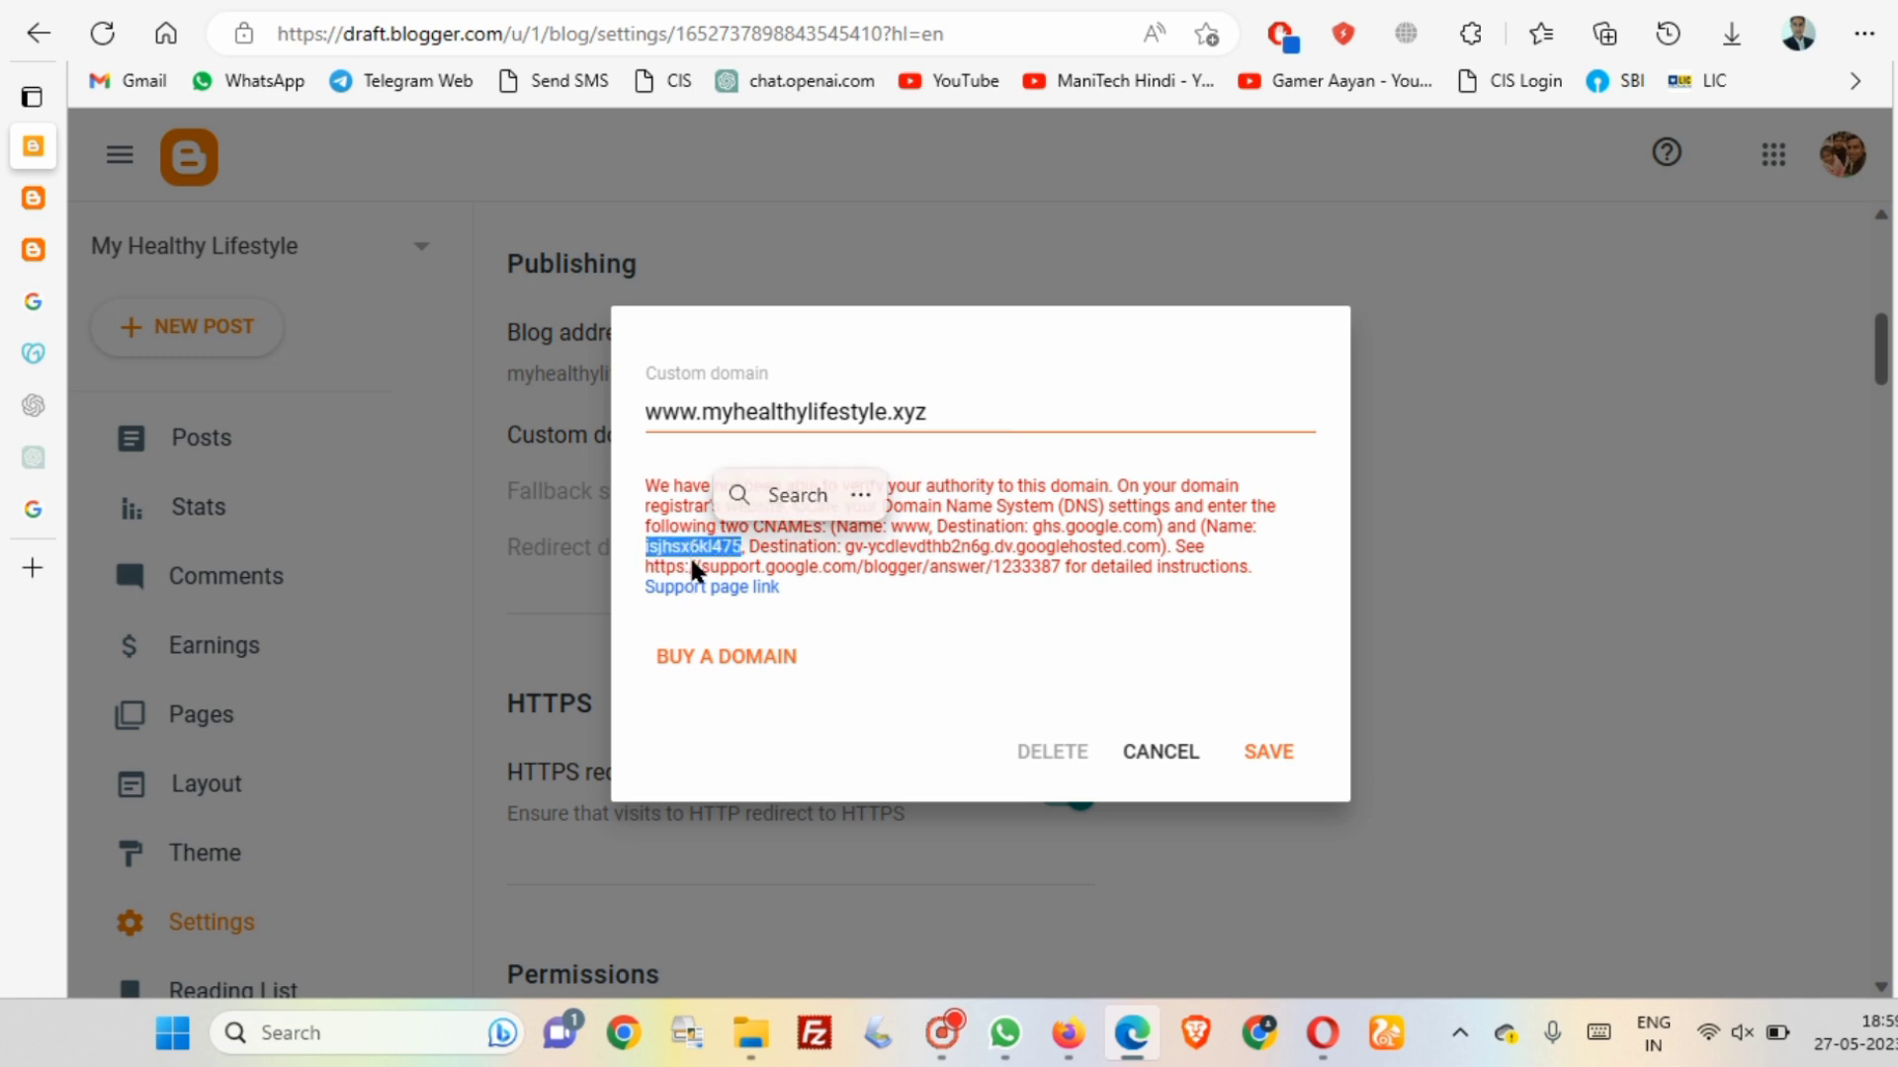
{"action": "left_click", "coordinate": [691, 544]}
{"action": "double_click", "coordinate": [676, 548]}
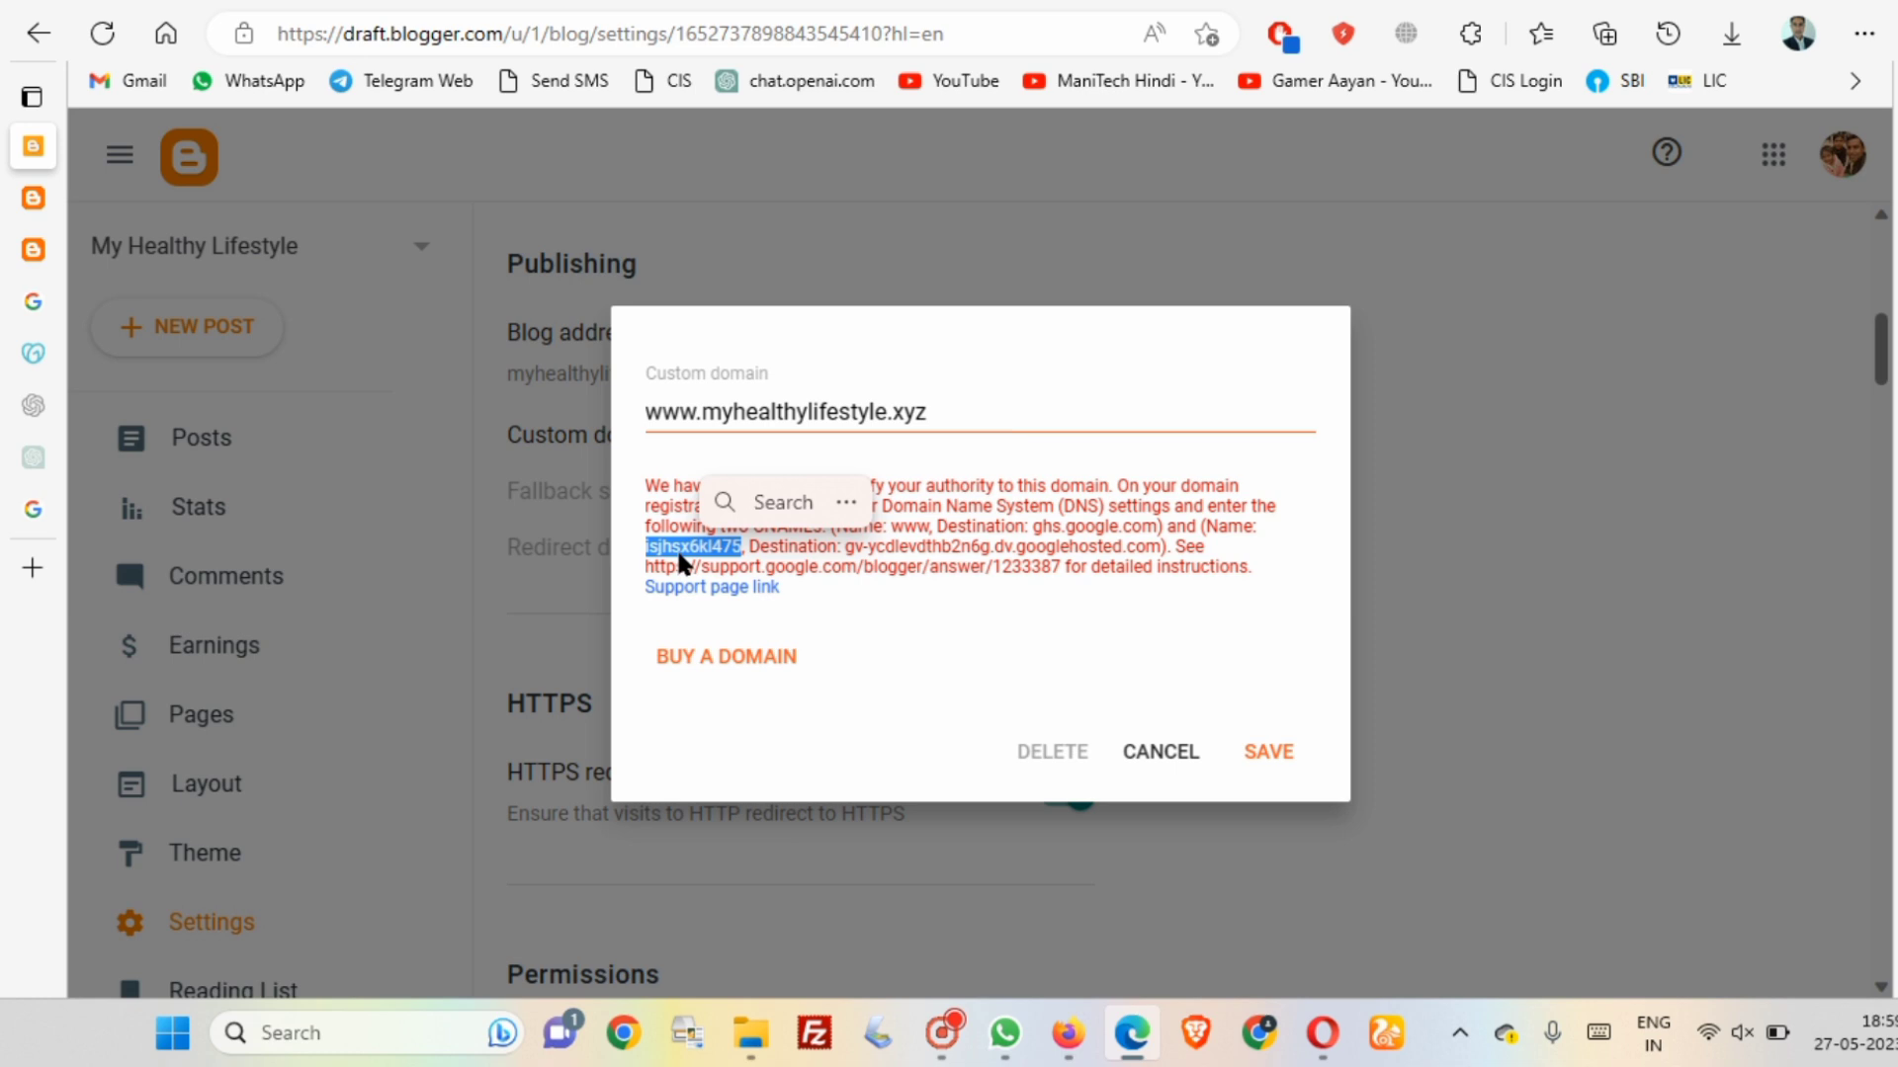
{"action": "right_click", "coordinate": [701, 543]}
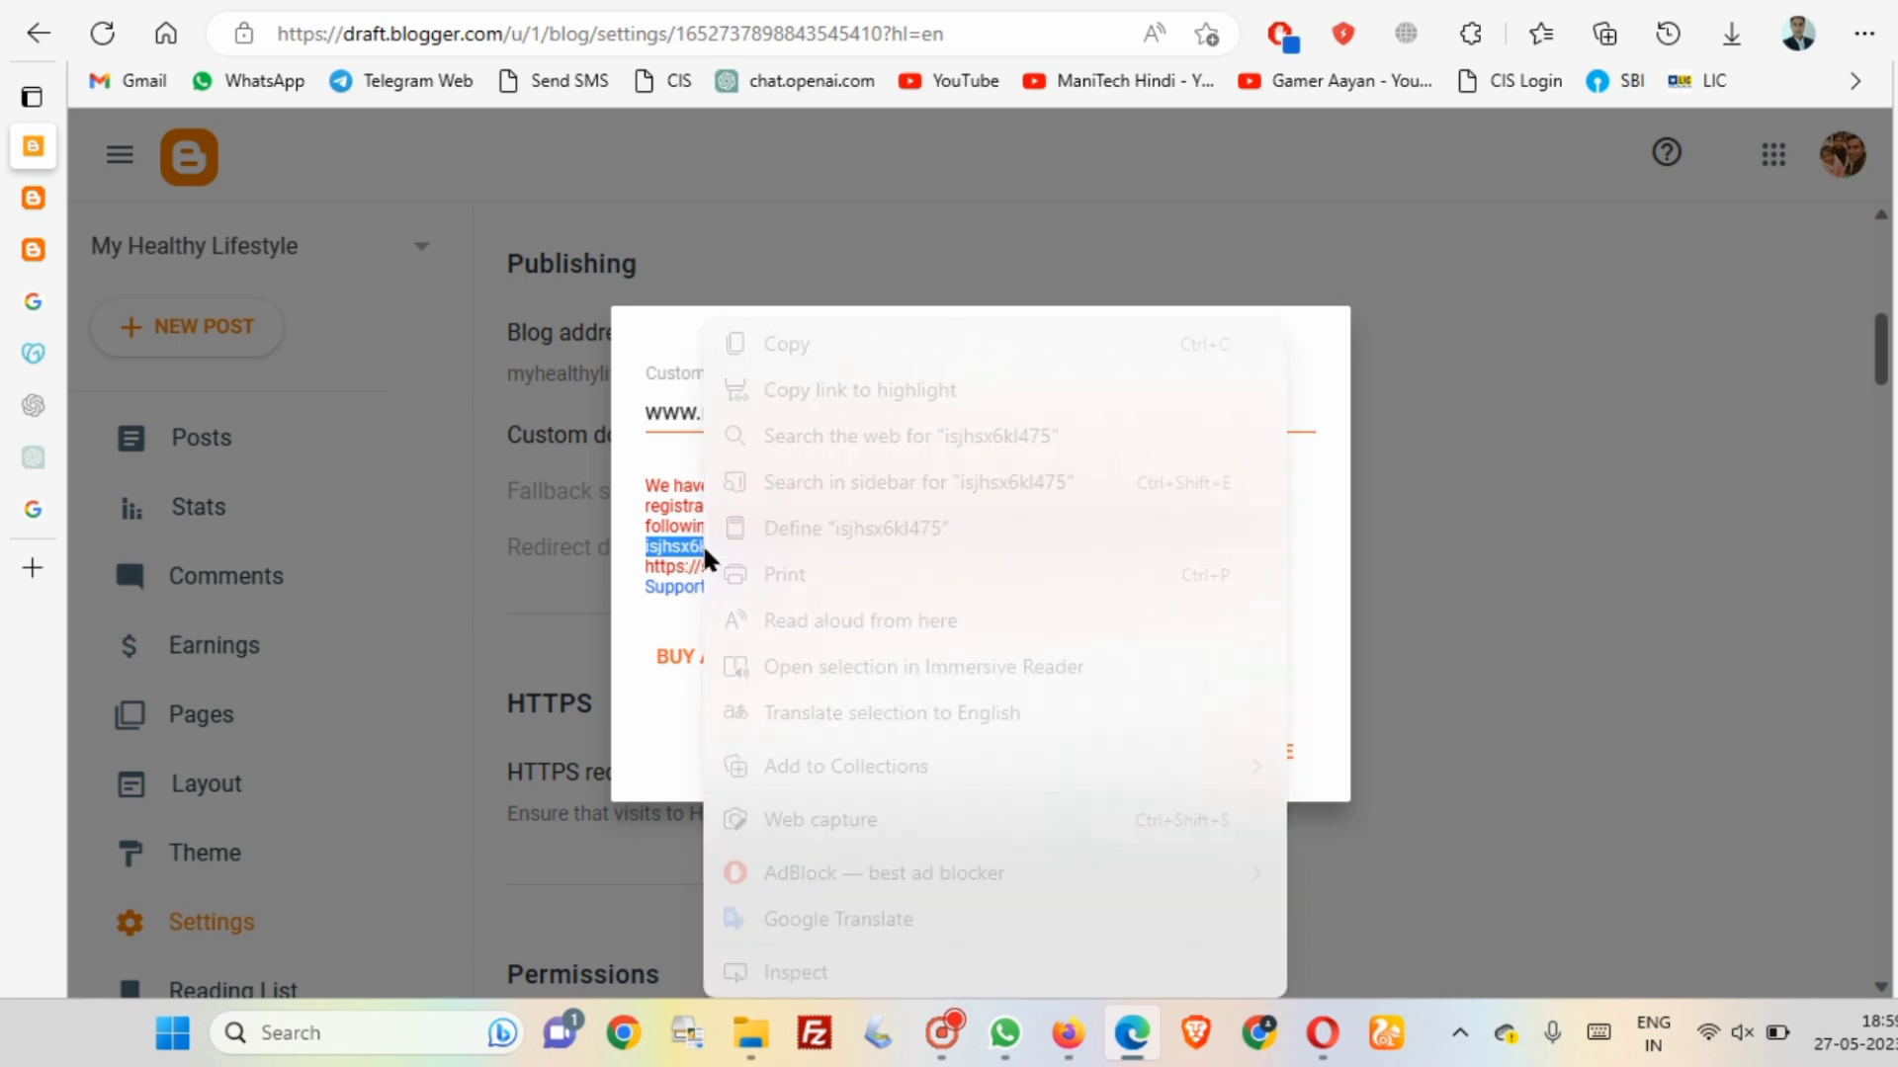
{"action": "left_click", "coordinate": [833, 348]}
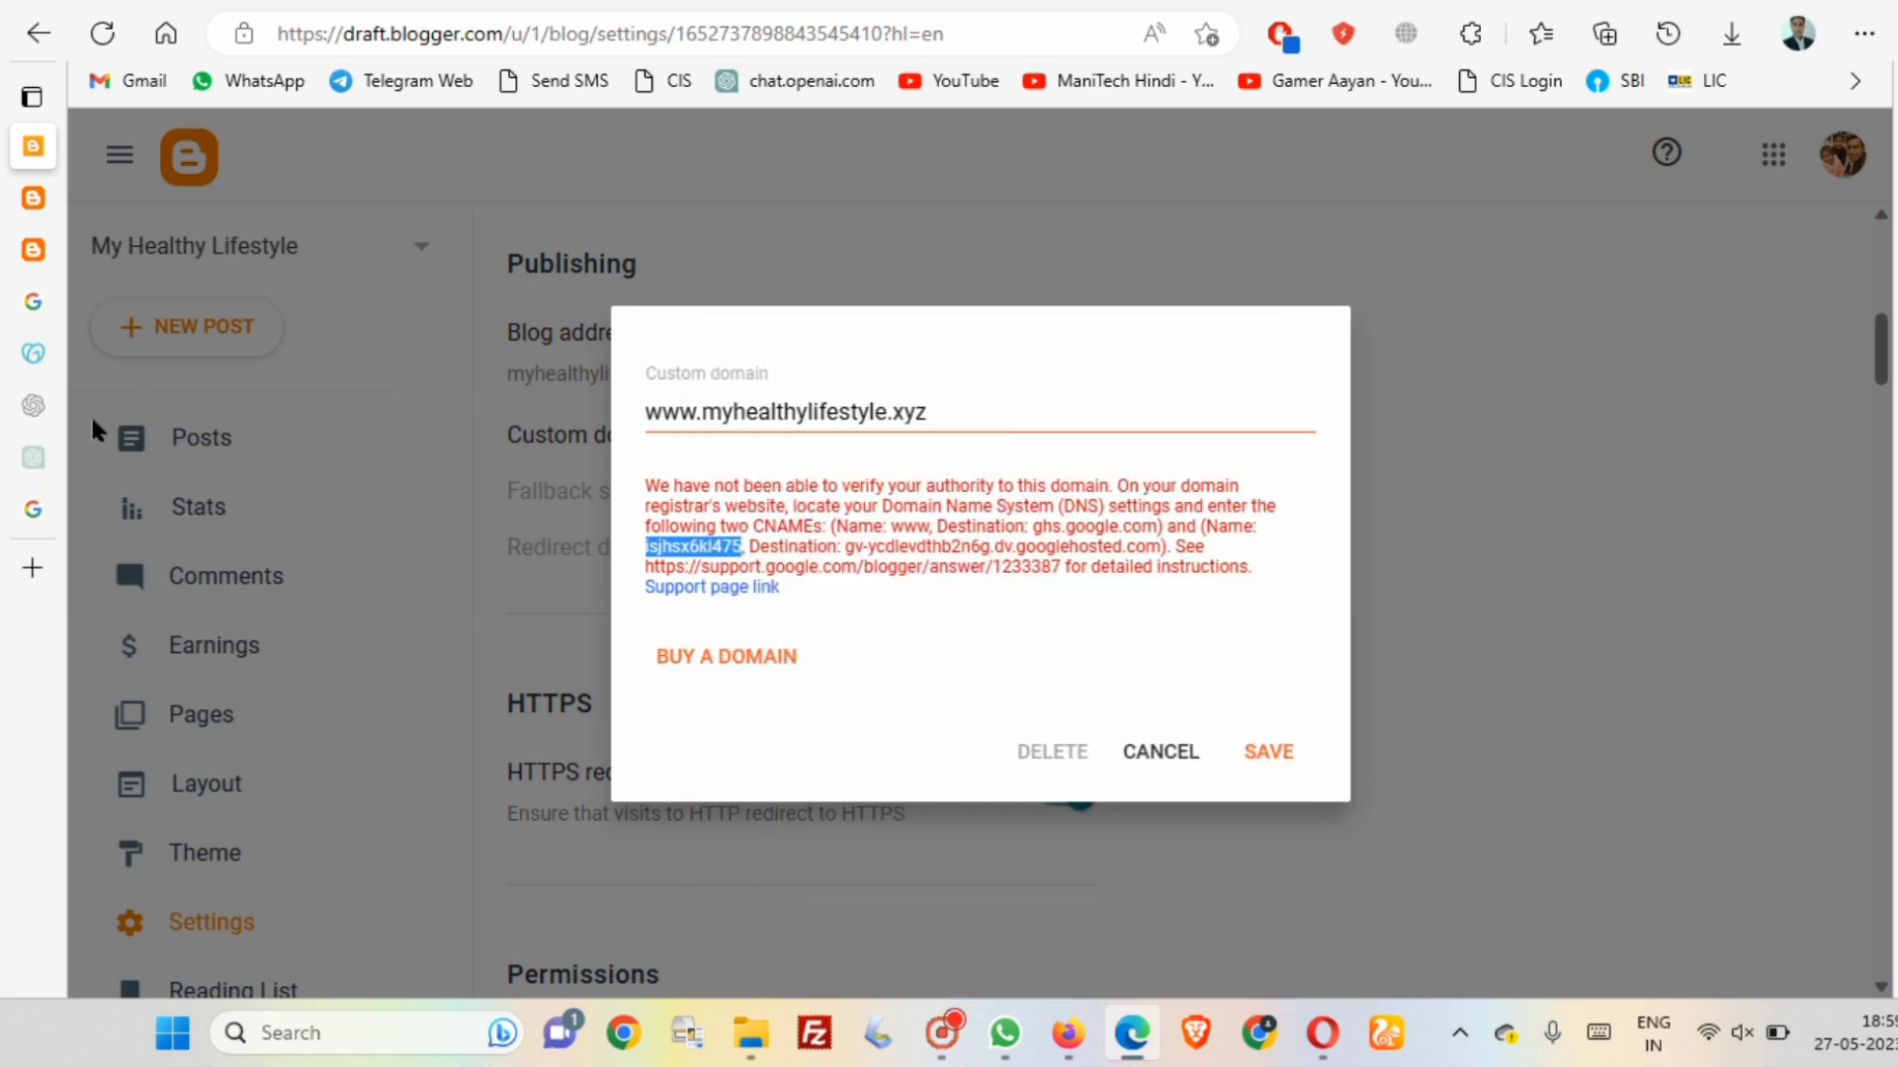
- Make the new GoDaddy record a CNAME named isjhsx6kl475 and return to Blogger
{"action": "mouse_move", "coordinate": [34, 404]}
{"action": "left_click", "coordinate": [32, 352]}
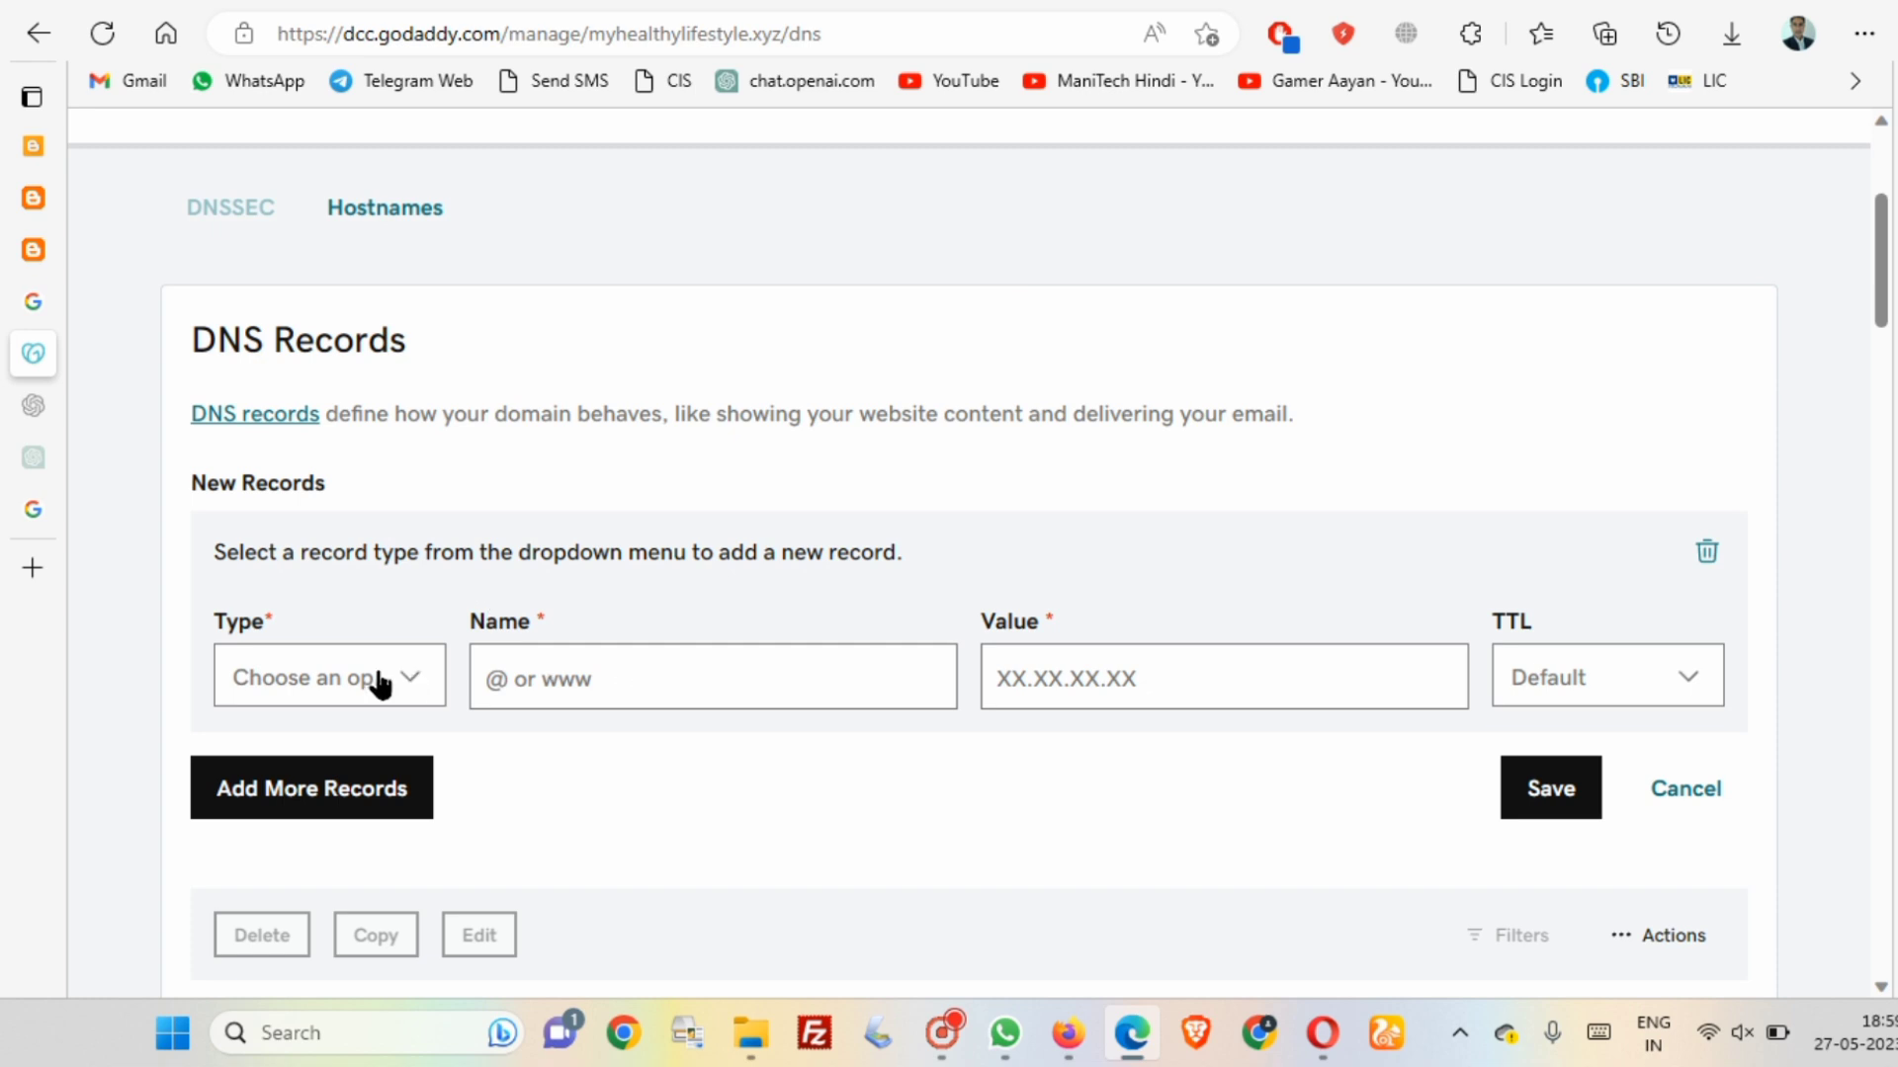
{"action": "left_click", "coordinate": [407, 677]}
{"action": "scroll", "coordinate": [406, 678], "scroll_direction": "down", "scroll_amount": 2}
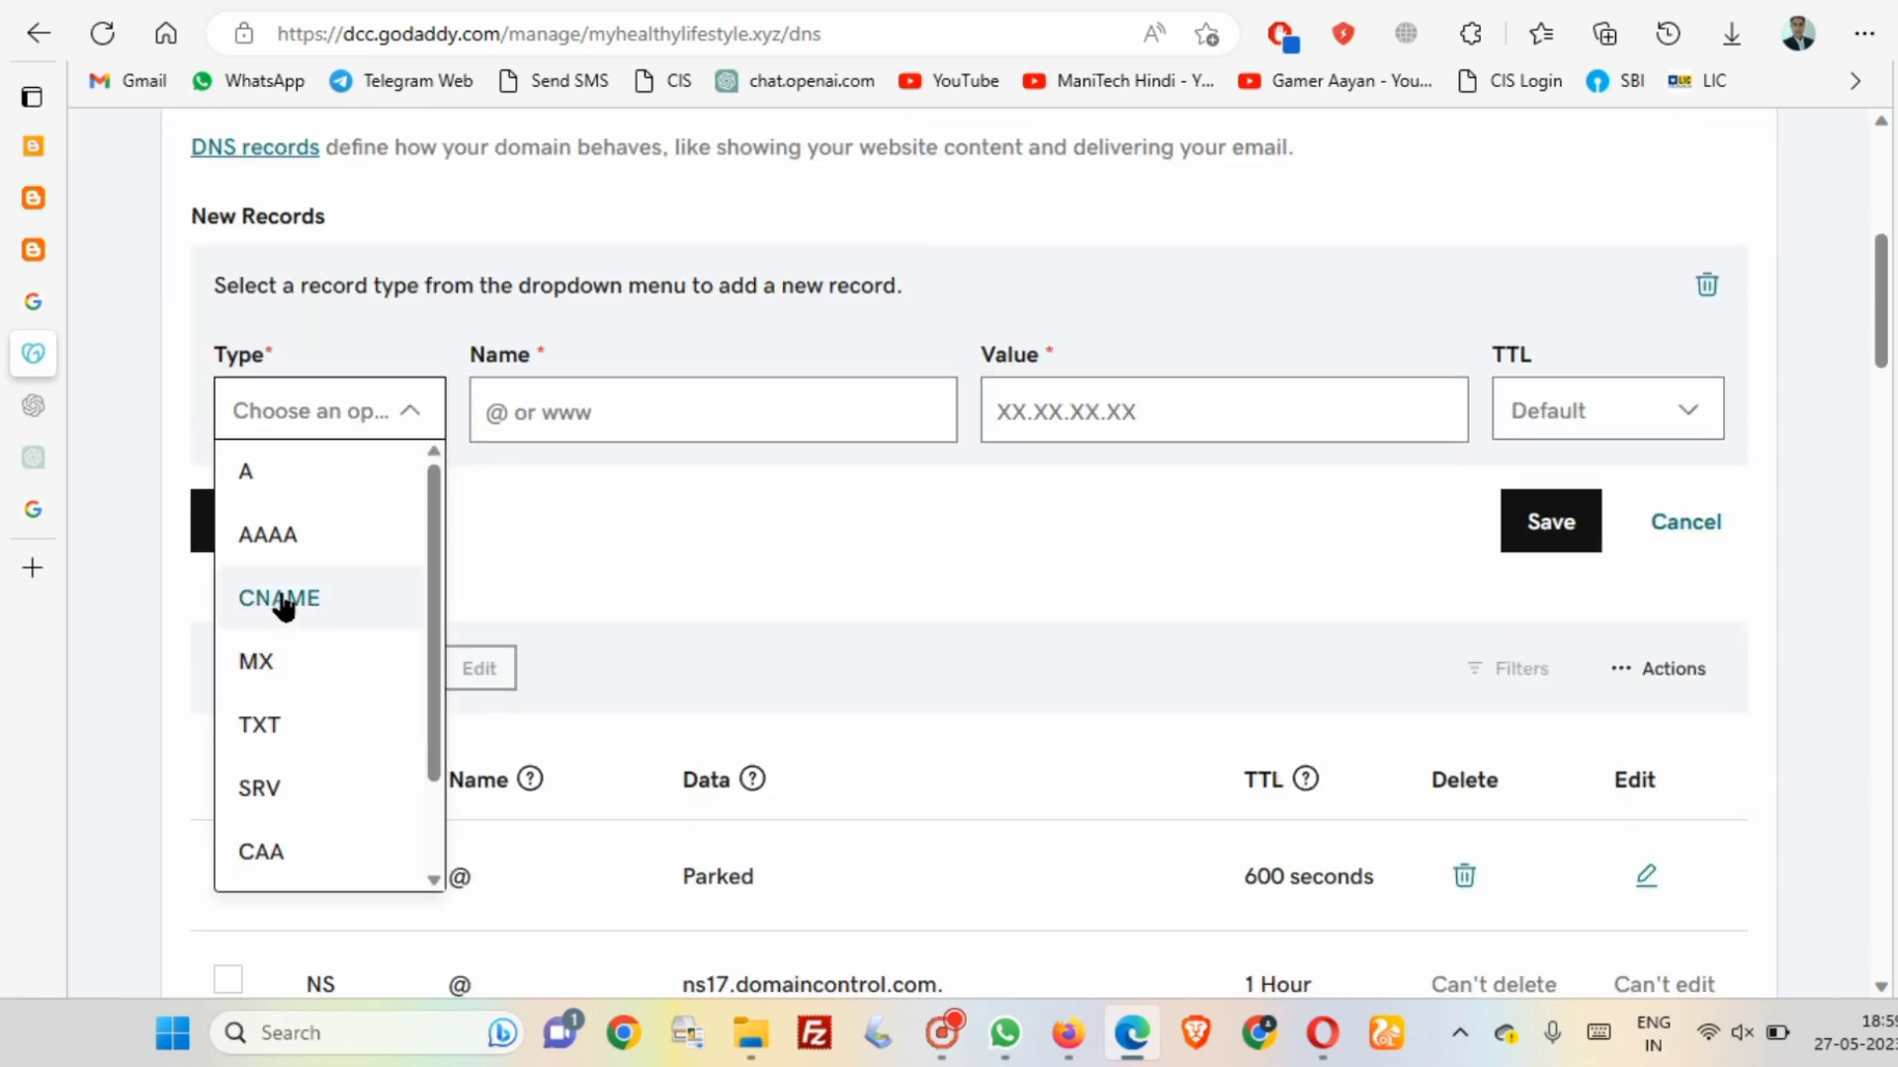
{"action": "left_click", "coordinate": [335, 598]}
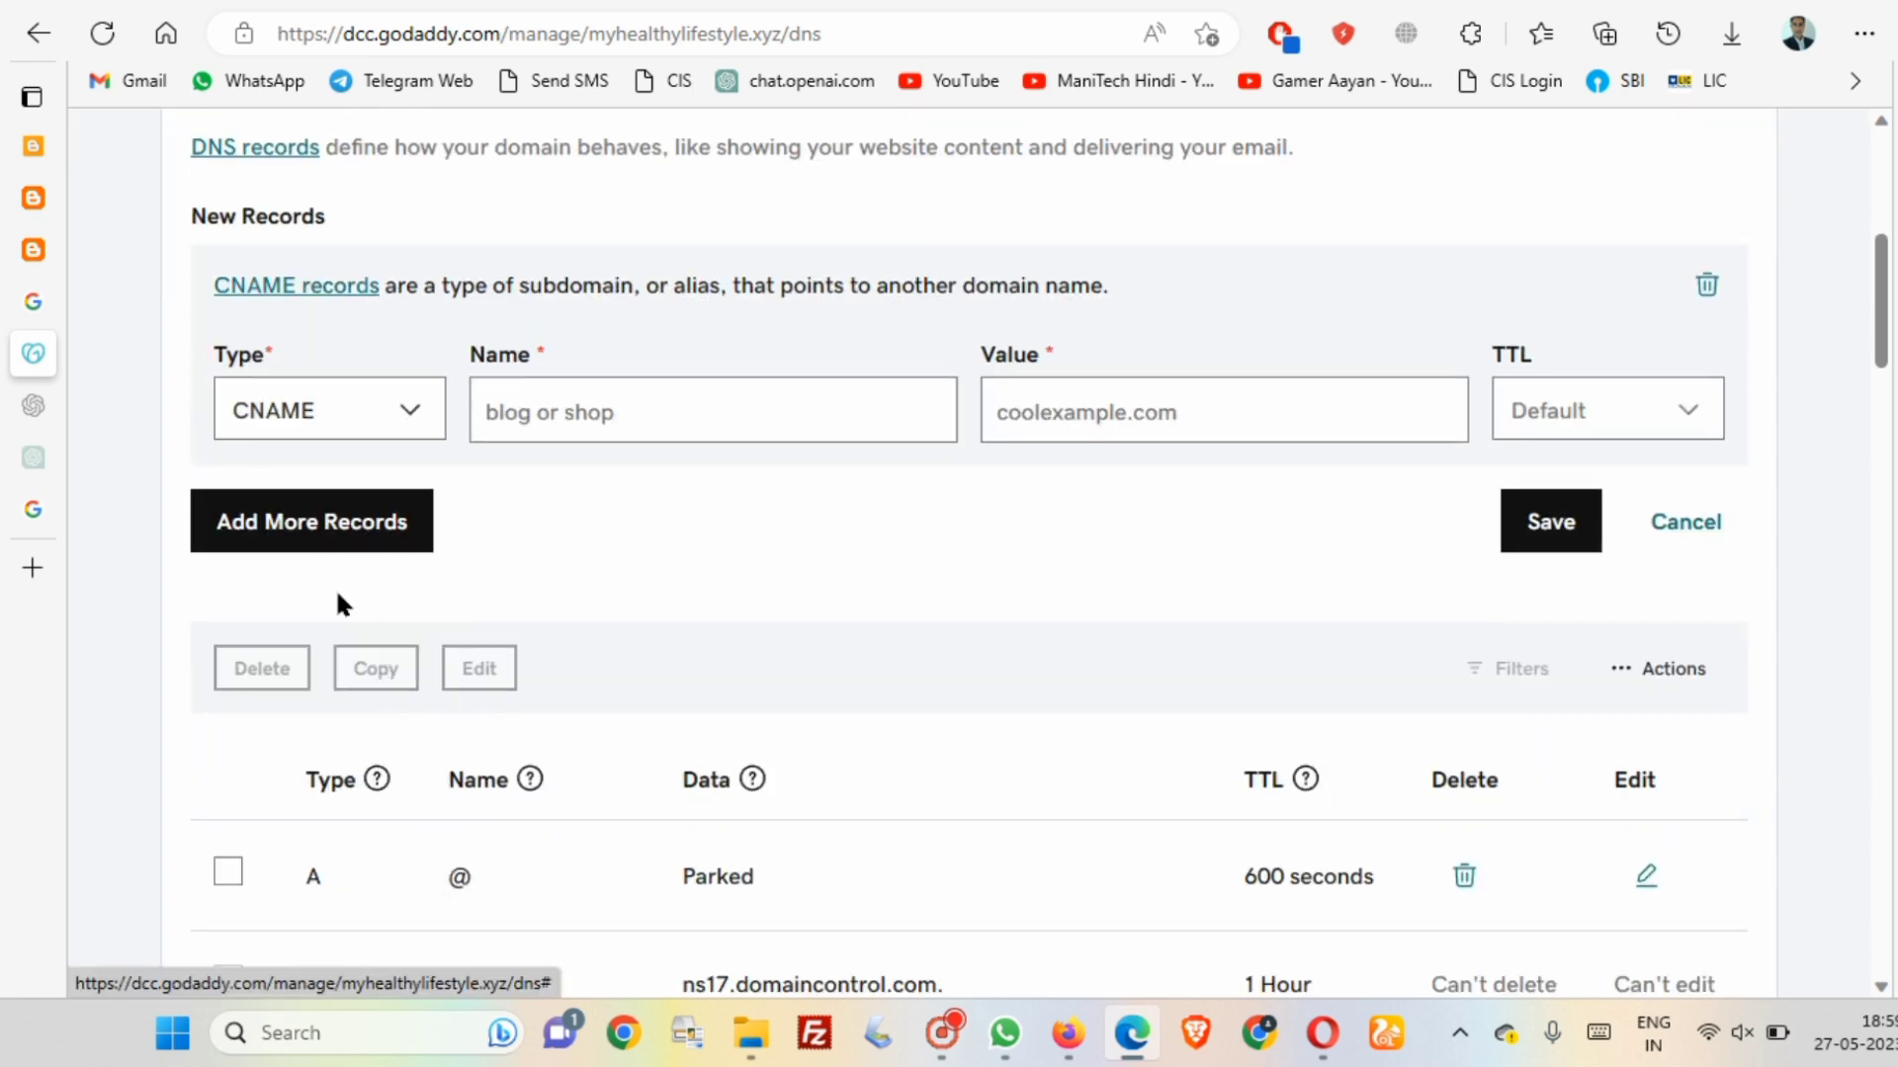
{"action": "right_click", "coordinate": [565, 408]}
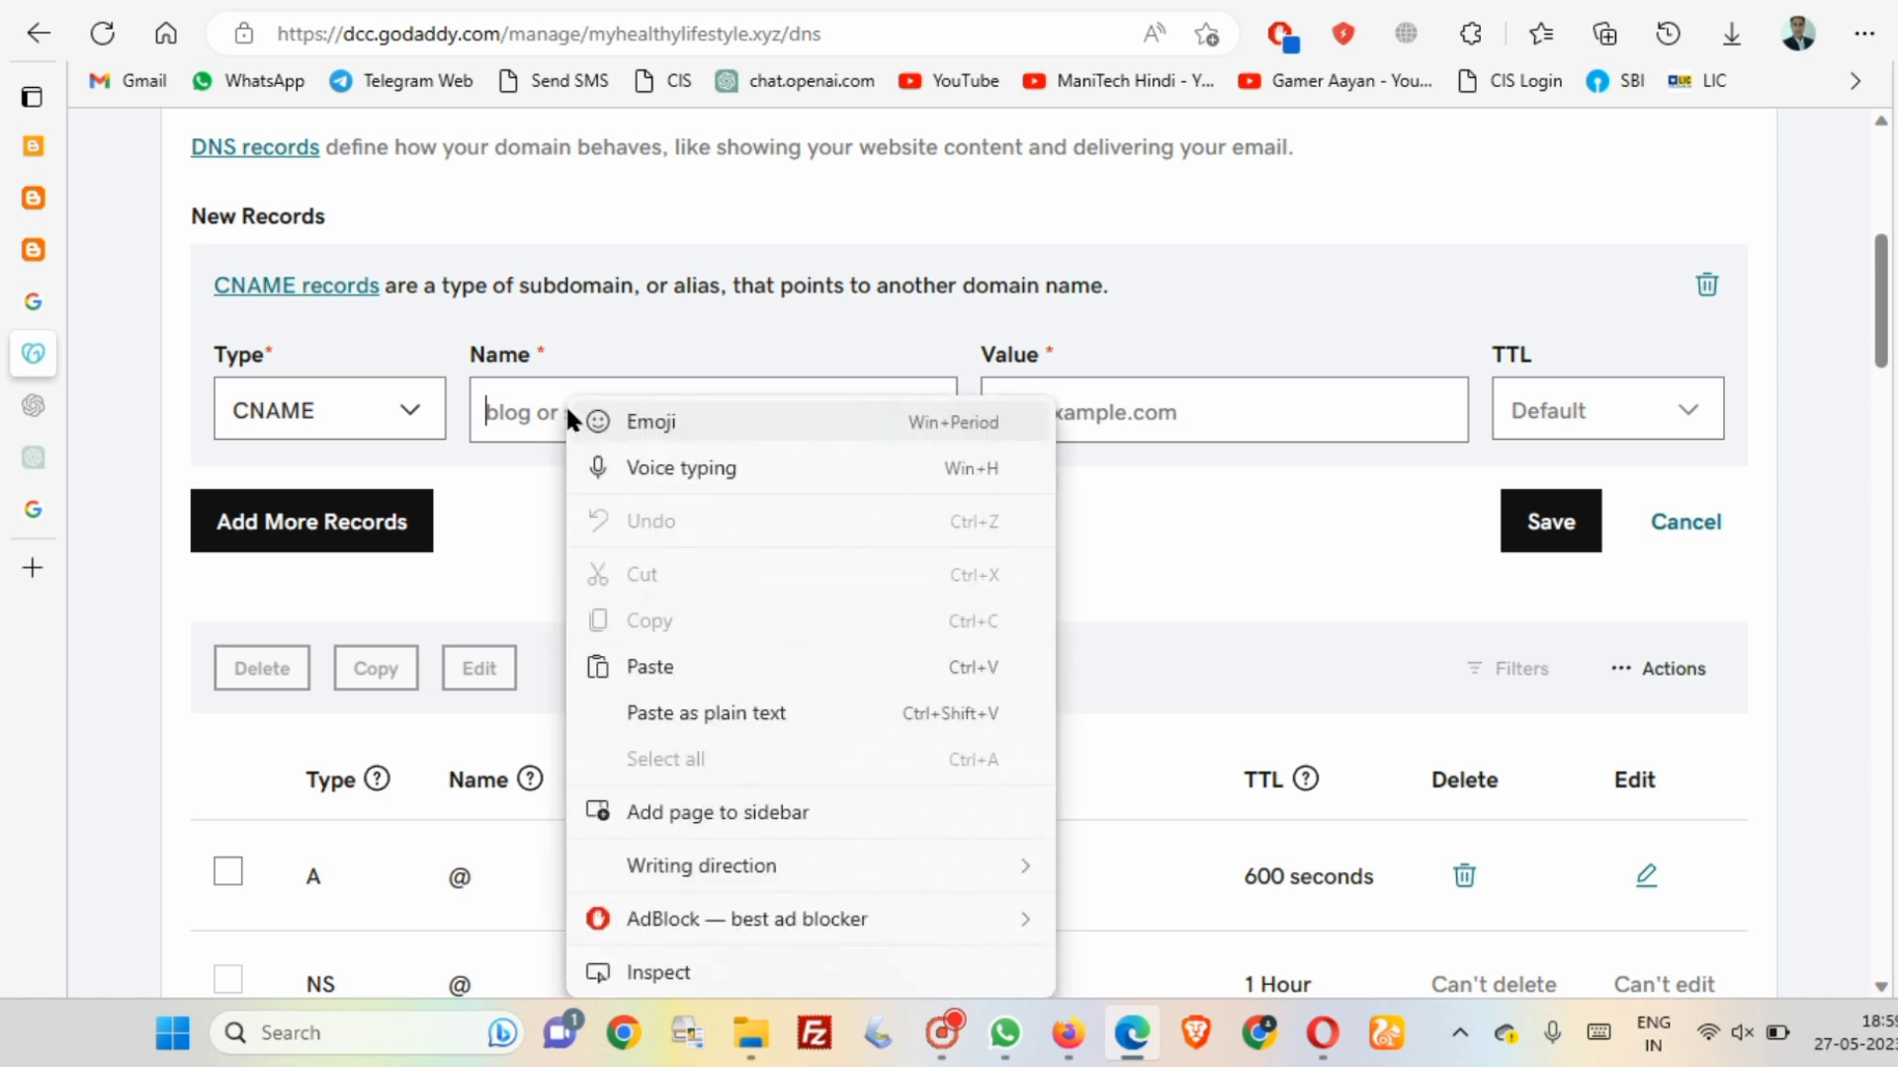
{"action": "left_click", "coordinate": [669, 667]}
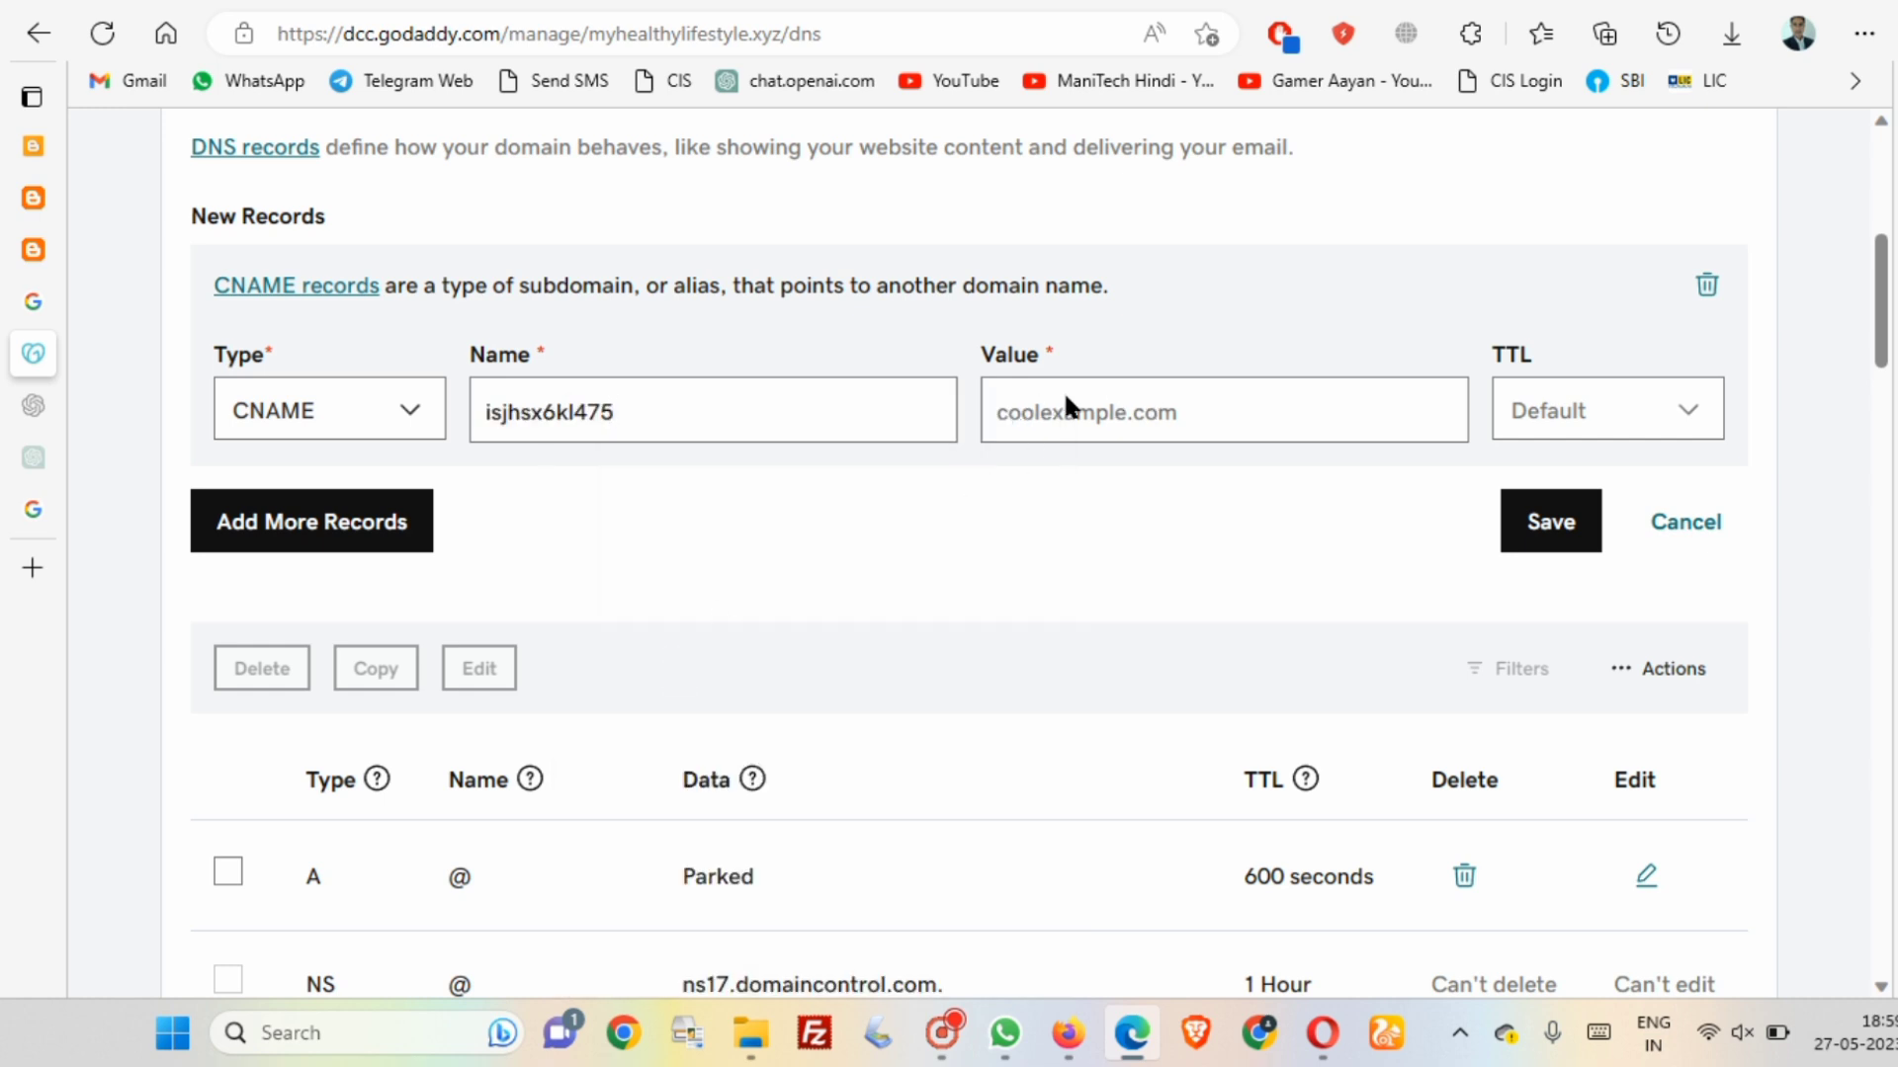
{"action": "left_click", "coordinate": [35, 146]}
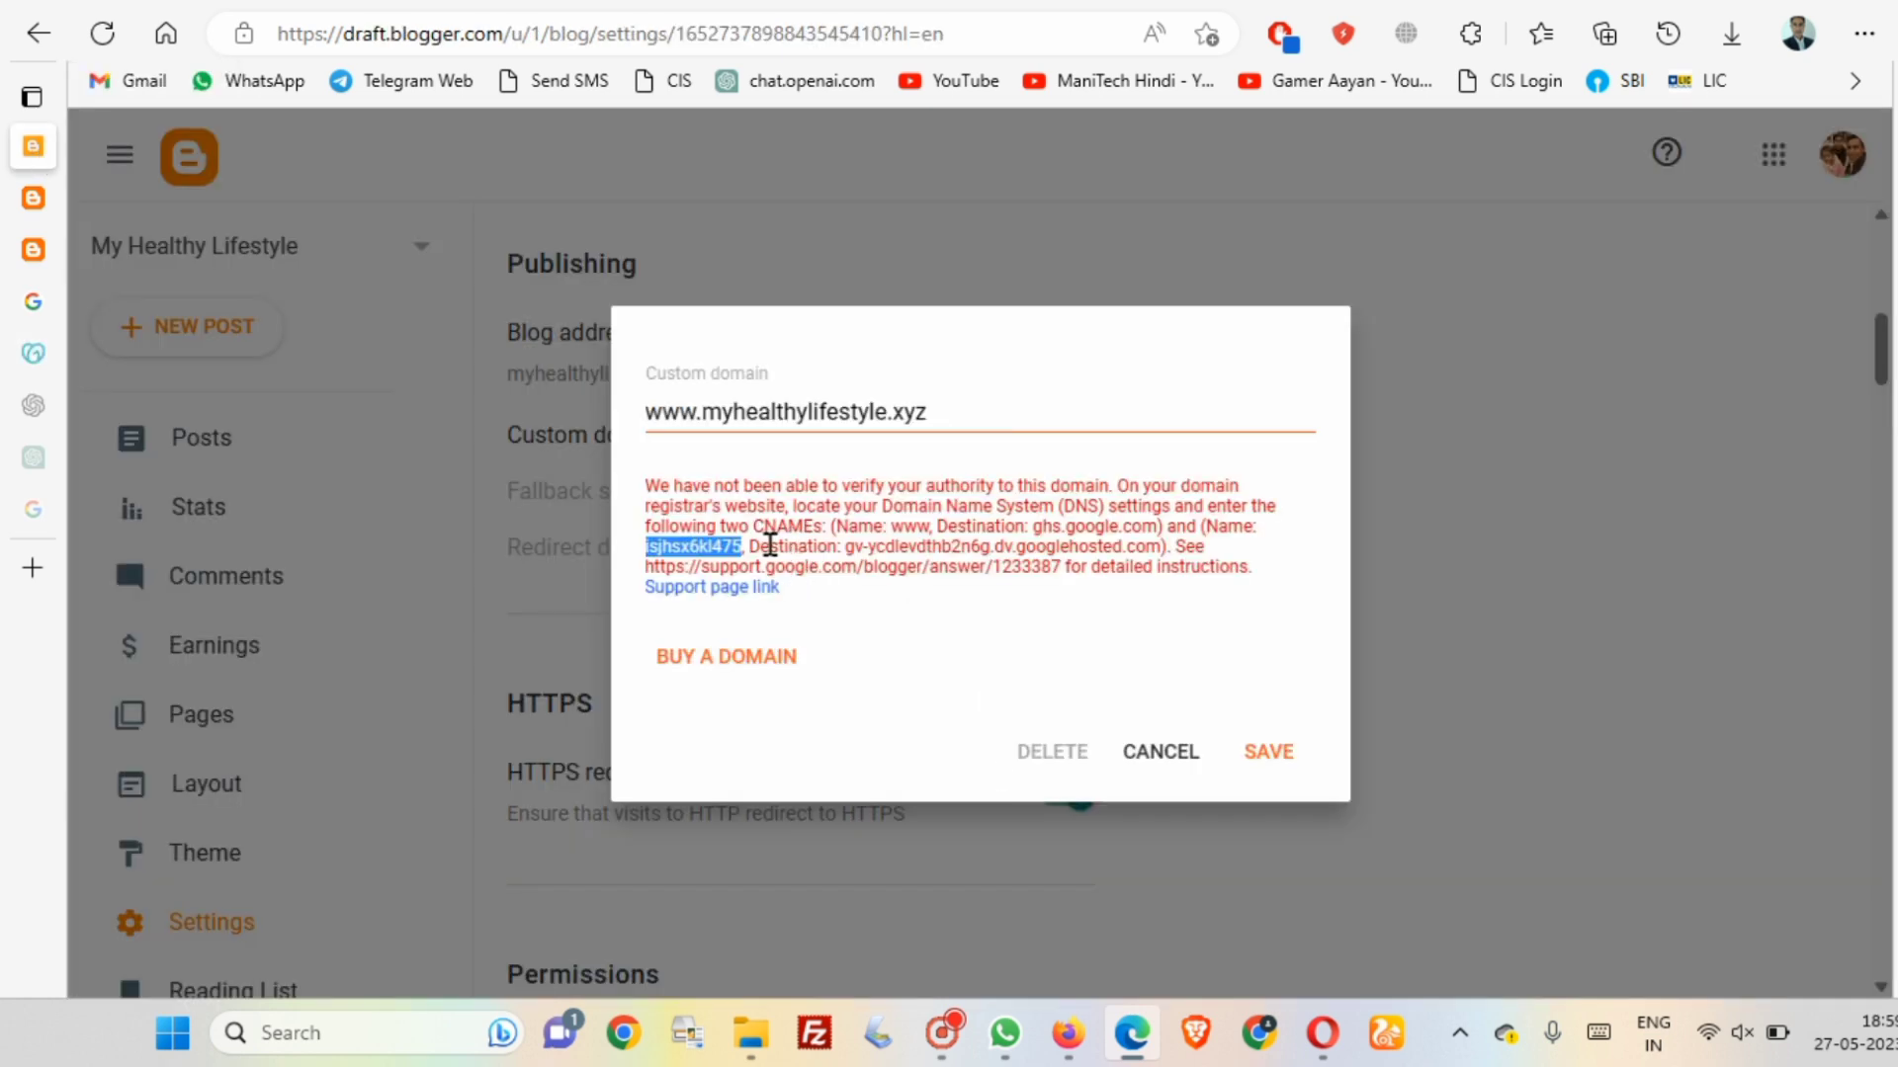
- Copy the destination gv-ycdlevdthb2n6g.dv.googlehosted.com from the verification message
{"action": "left_click_drag", "start_coordinate": [759, 545], "coordinate": [1092, 546]}
{"action": "left_click", "coordinate": [847, 545]}
{"action": "left_click", "coordinate": [848, 546]}
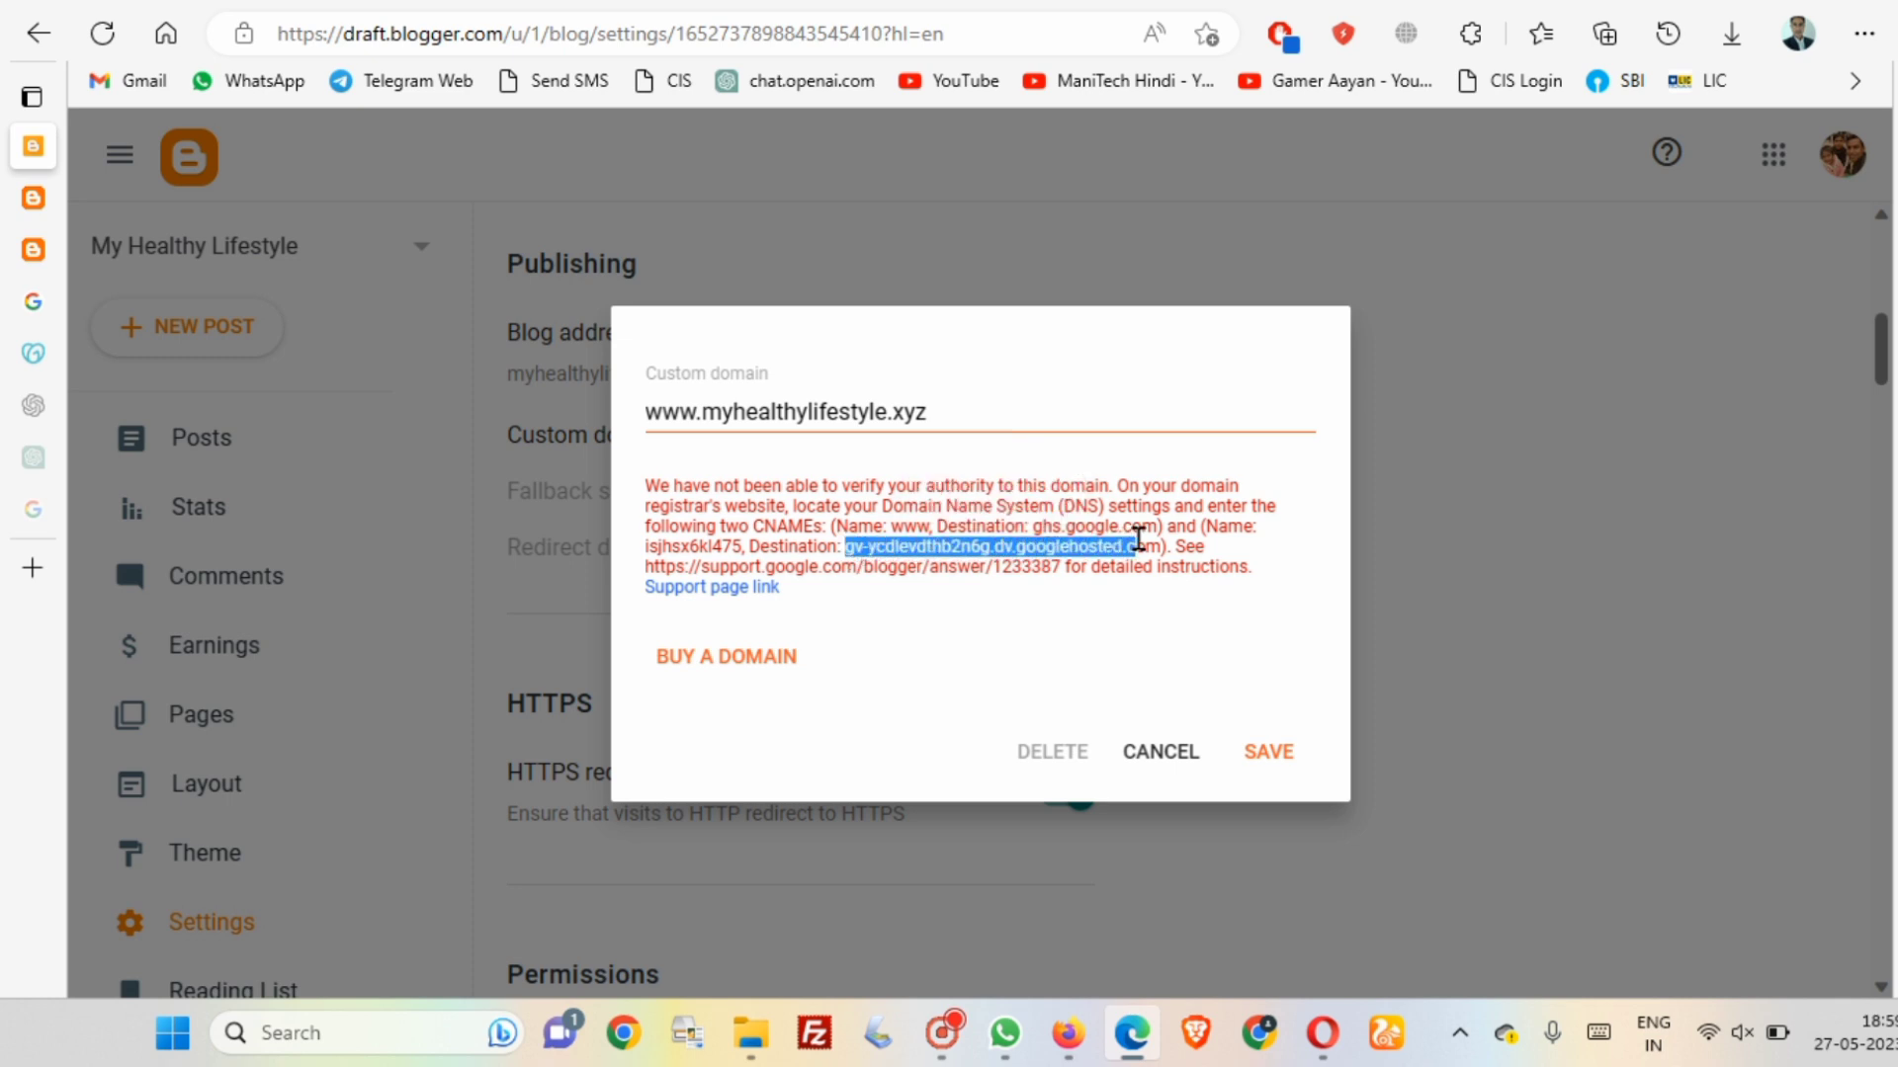
{"action": "left_click_drag", "start_coordinate": [1093, 545], "coordinate": [1164, 546]}
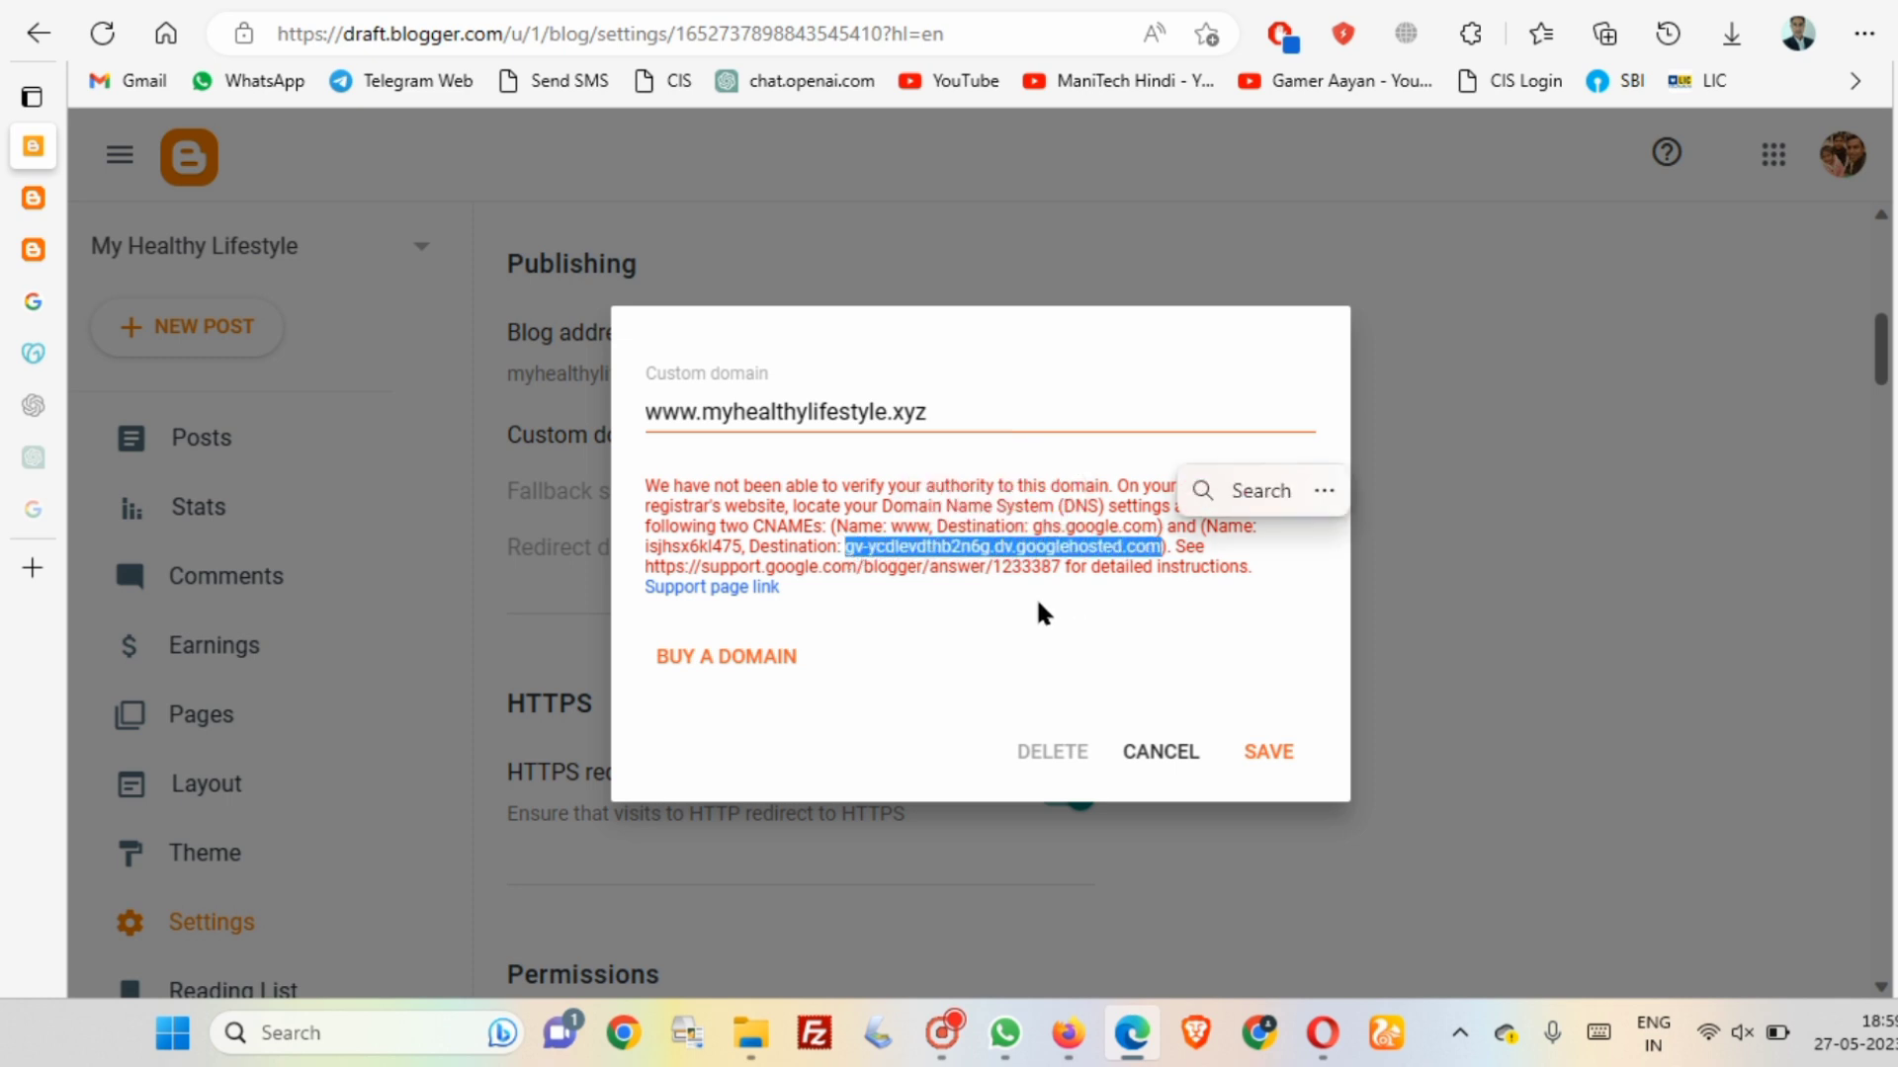
{"action": "right_click", "coordinate": [1061, 545]}
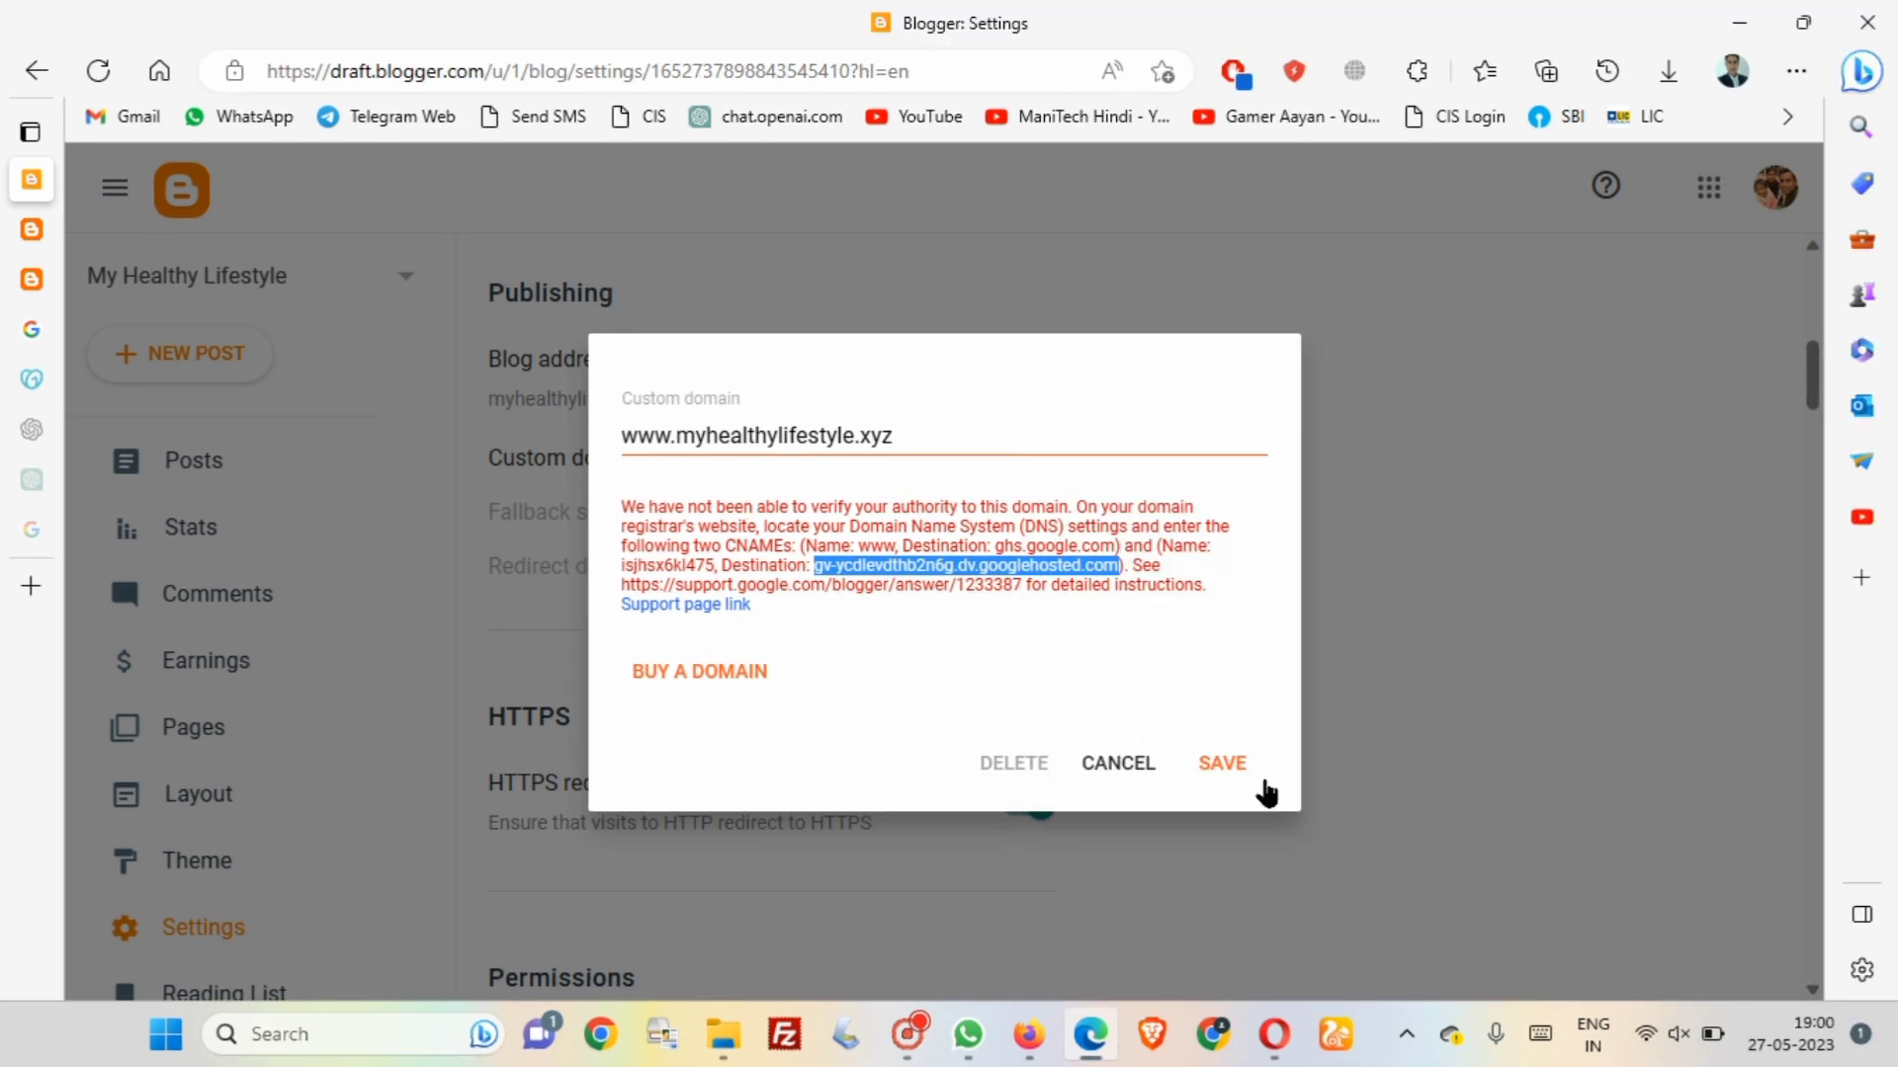
{"action": "left_click", "coordinate": [1223, 763]}
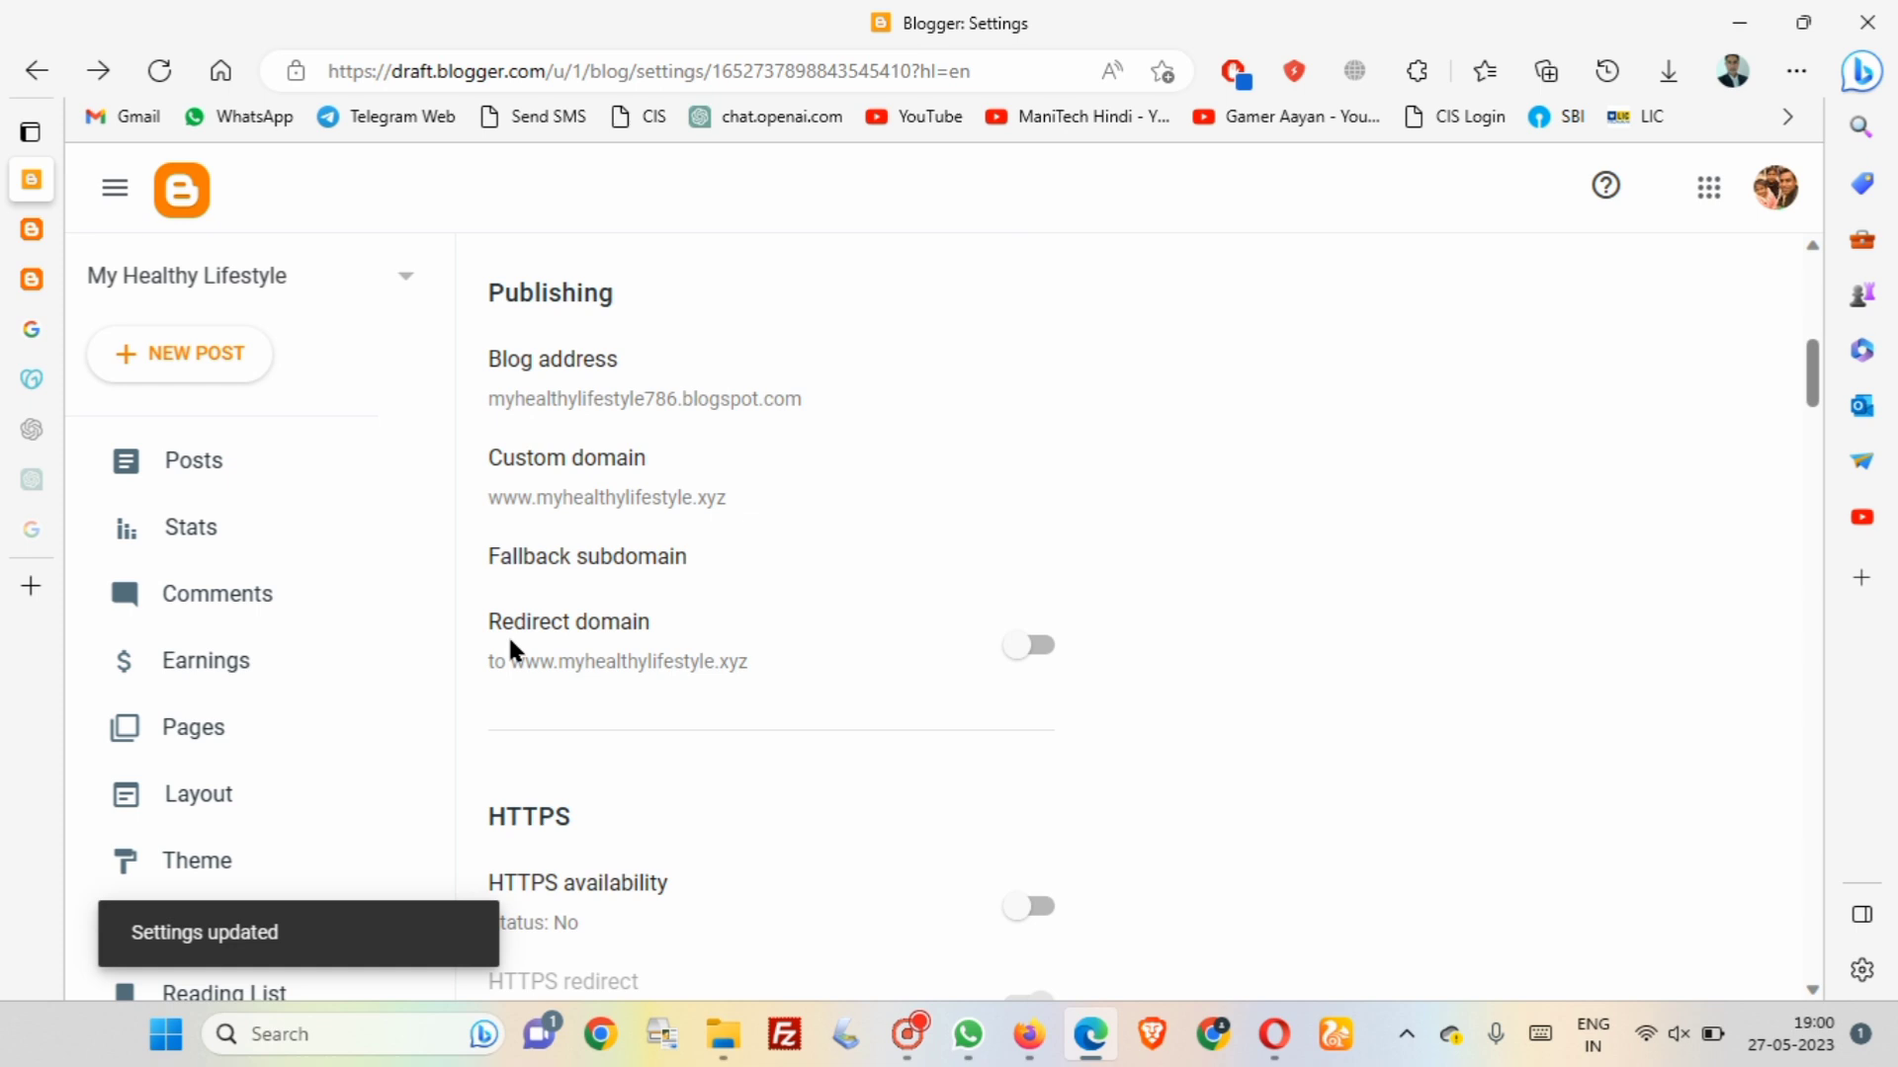
{"action": "left_click", "coordinate": [1037, 649]}
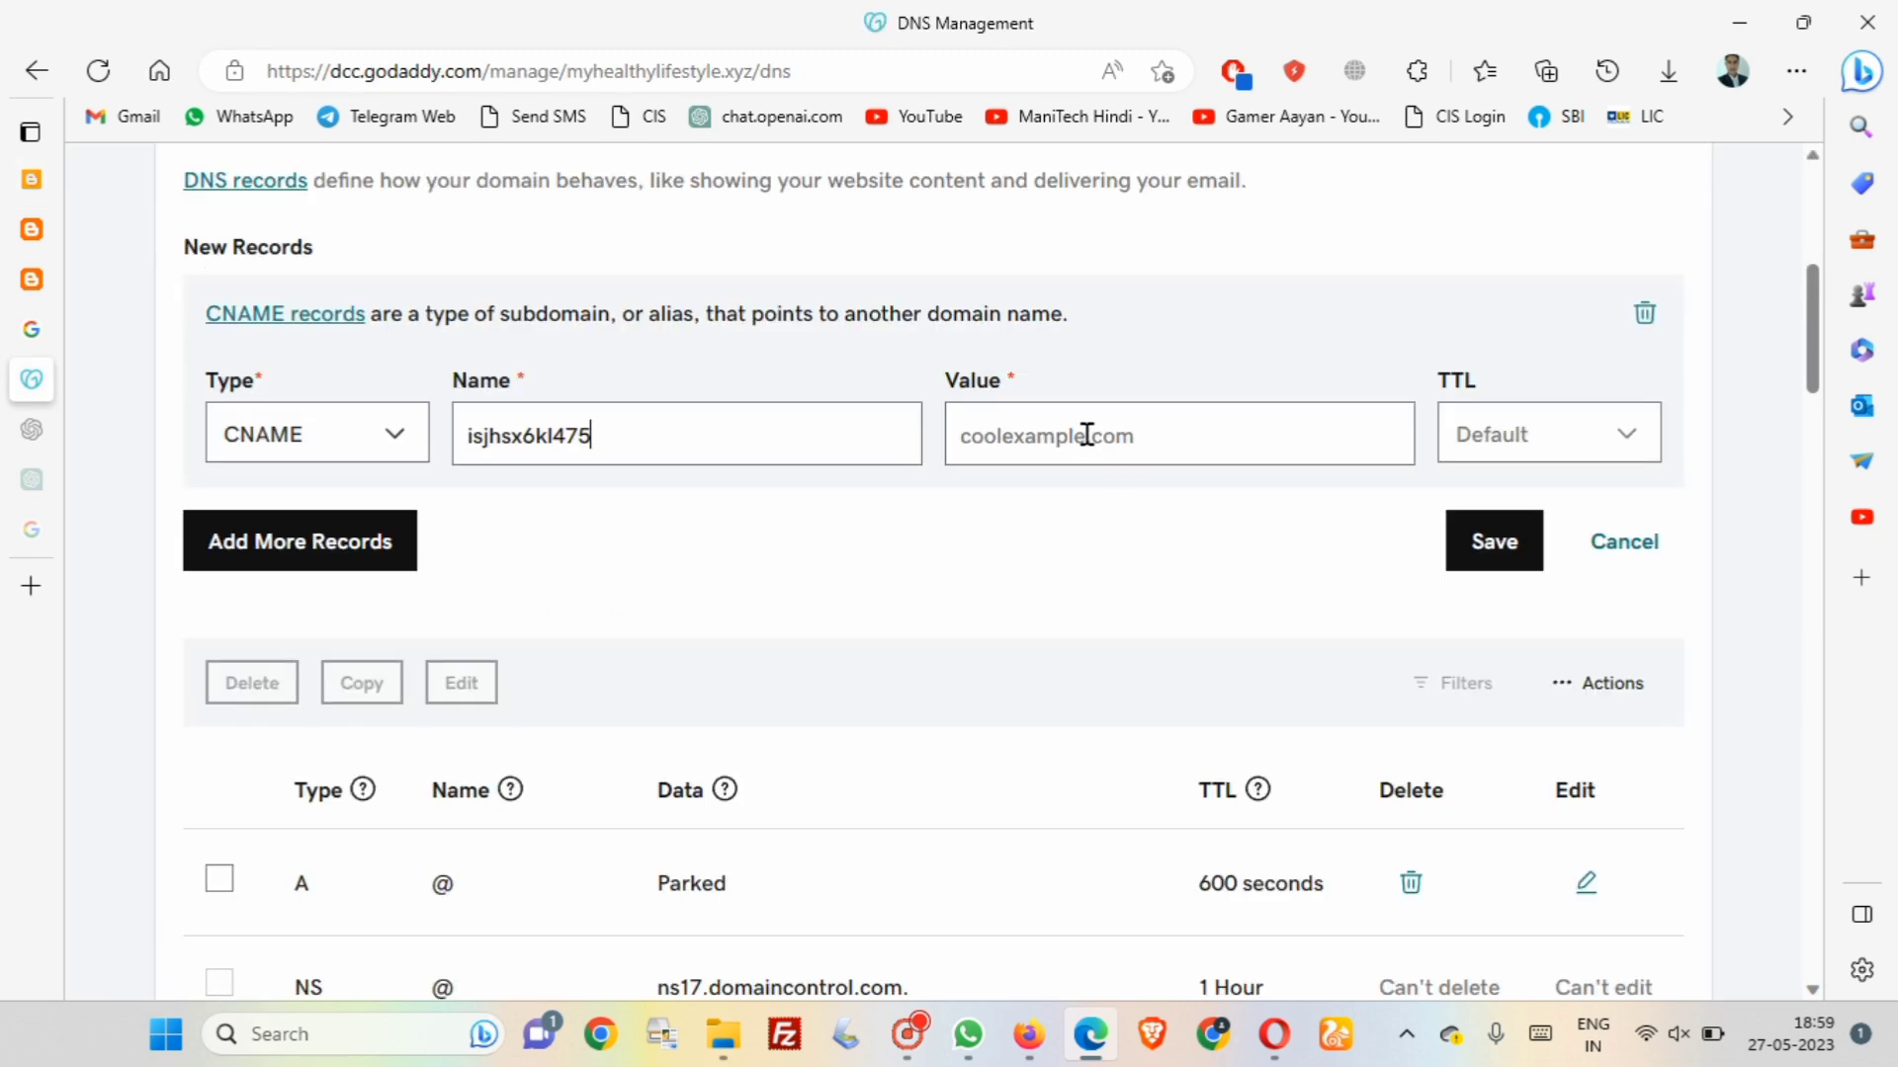
- Paste gv-ycdlevdthb2n6g.dv.googlehosted.com as the isjhsx6kl475 CNAME value and save the record
{"action": "left_click", "coordinate": [1086, 433]}
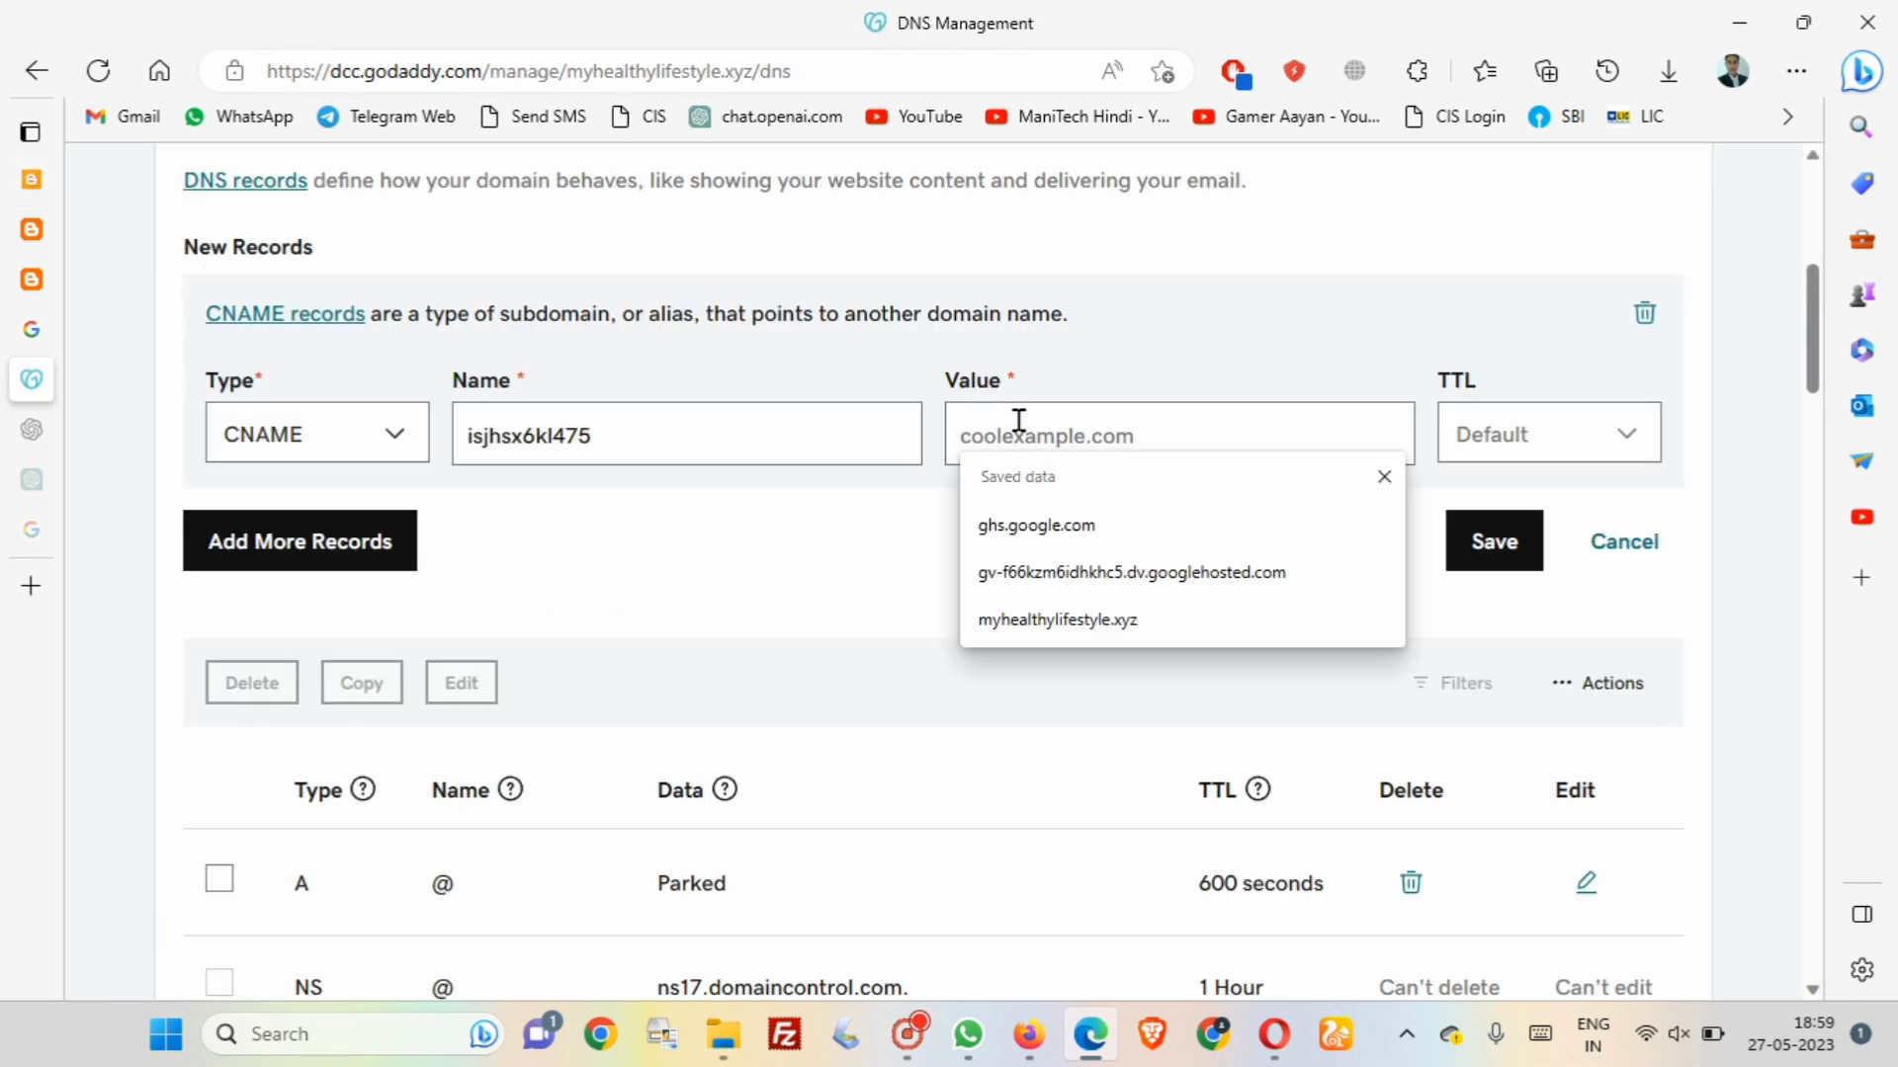
{"action": "right_click", "coordinate": [1050, 429]}
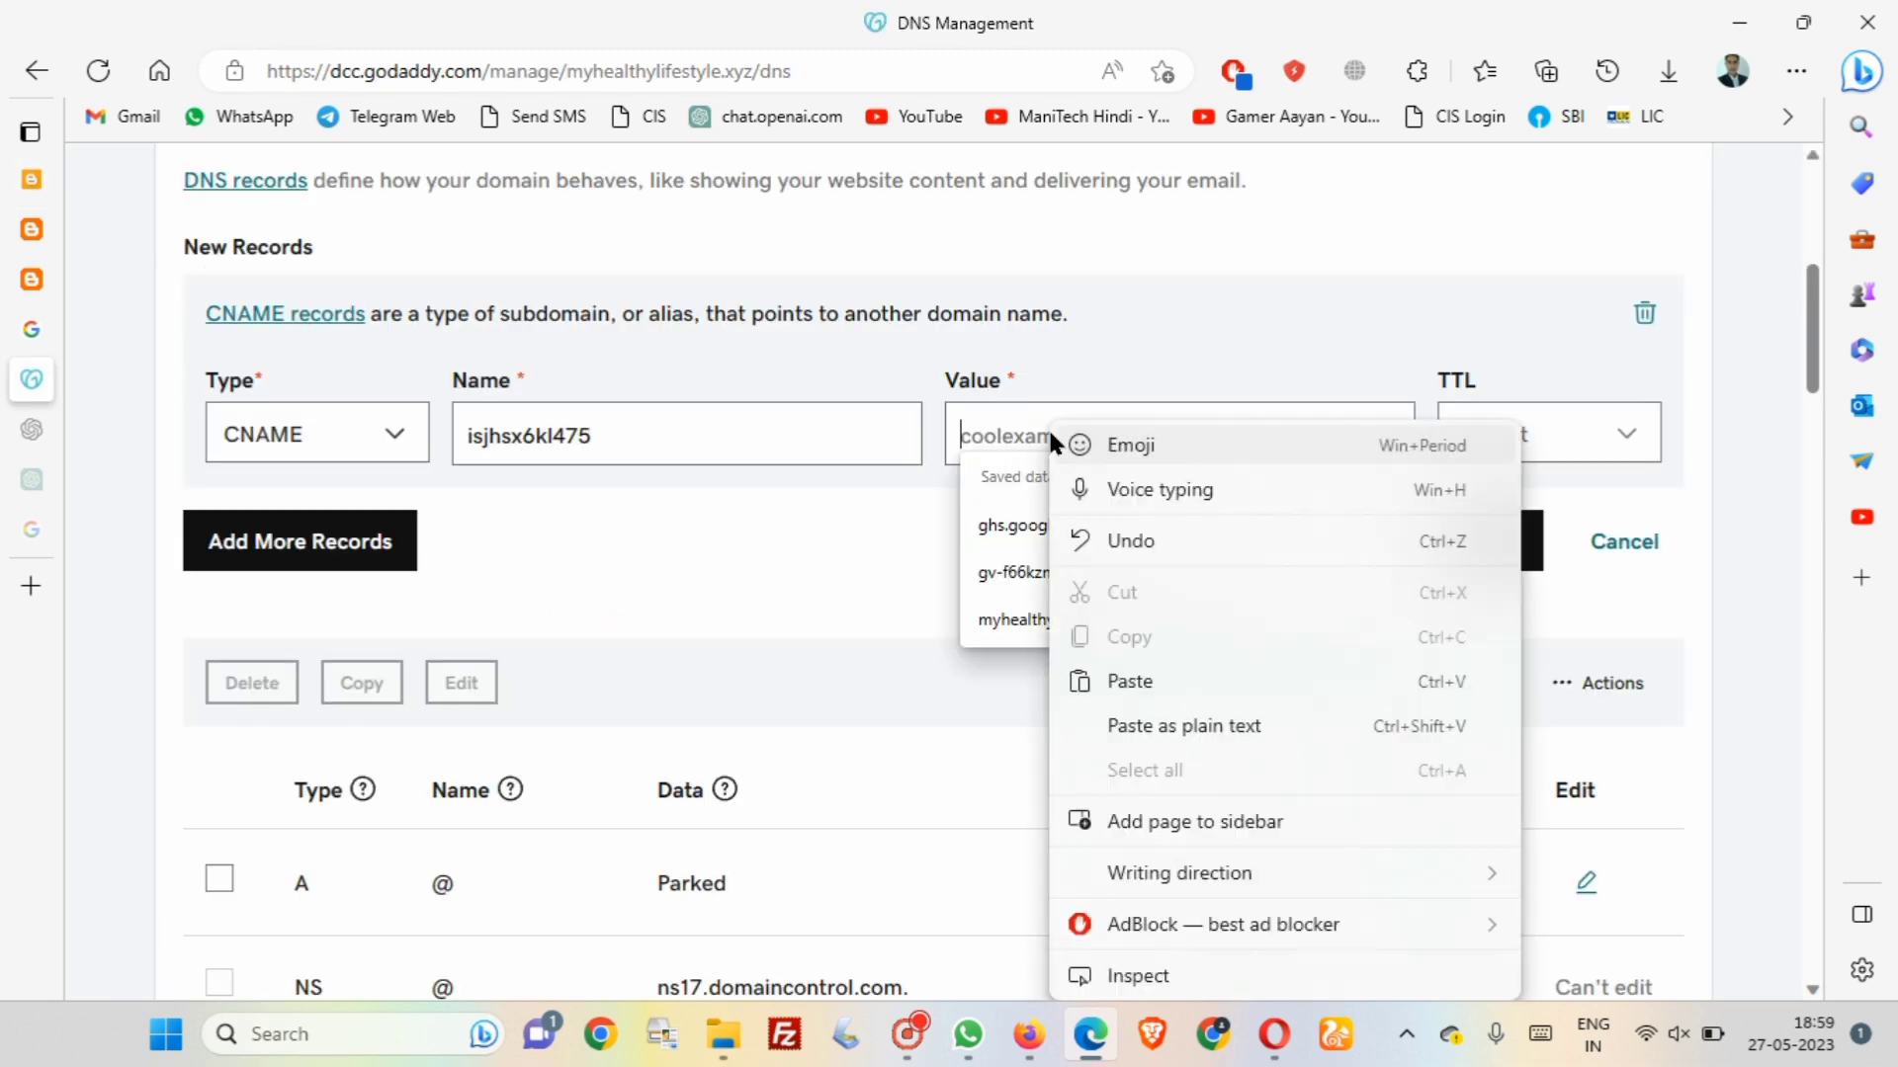
{"action": "left_click", "coordinate": [1166, 684]}
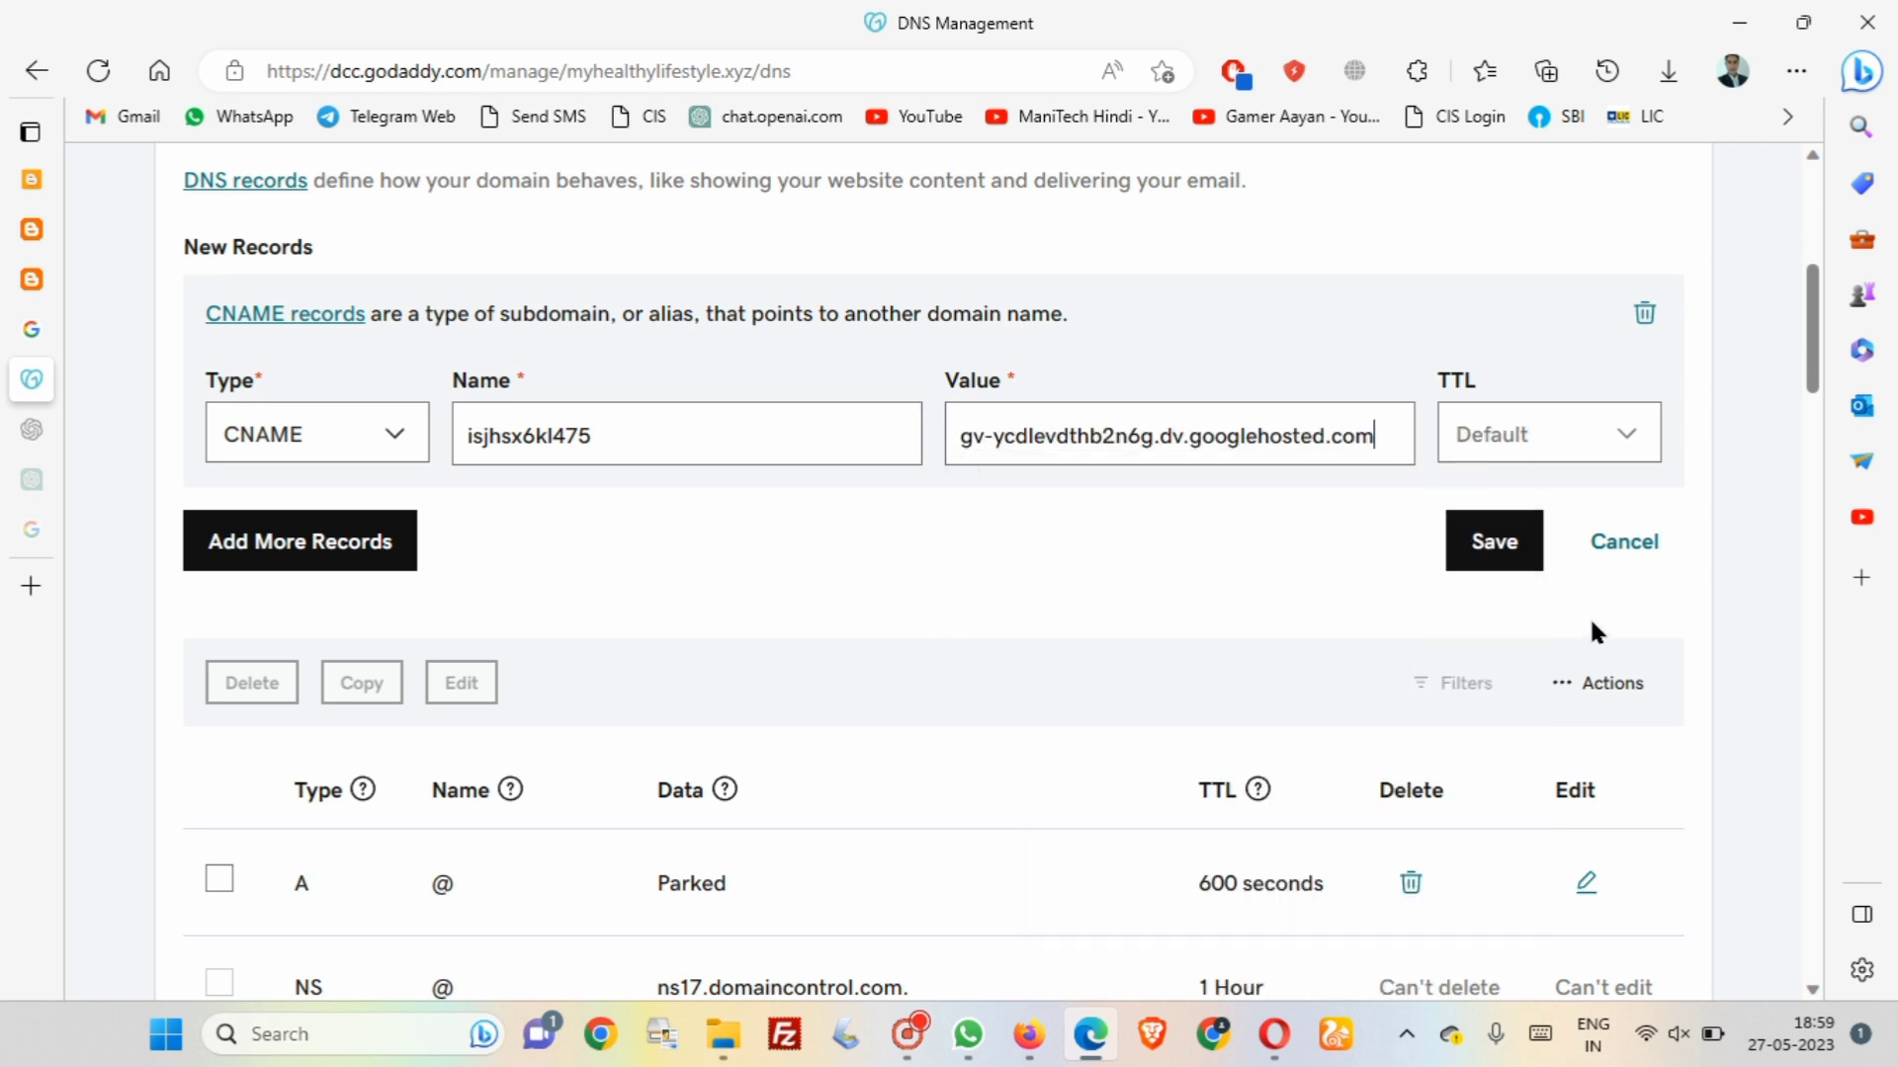
{"action": "left_click", "coordinate": [1485, 546]}
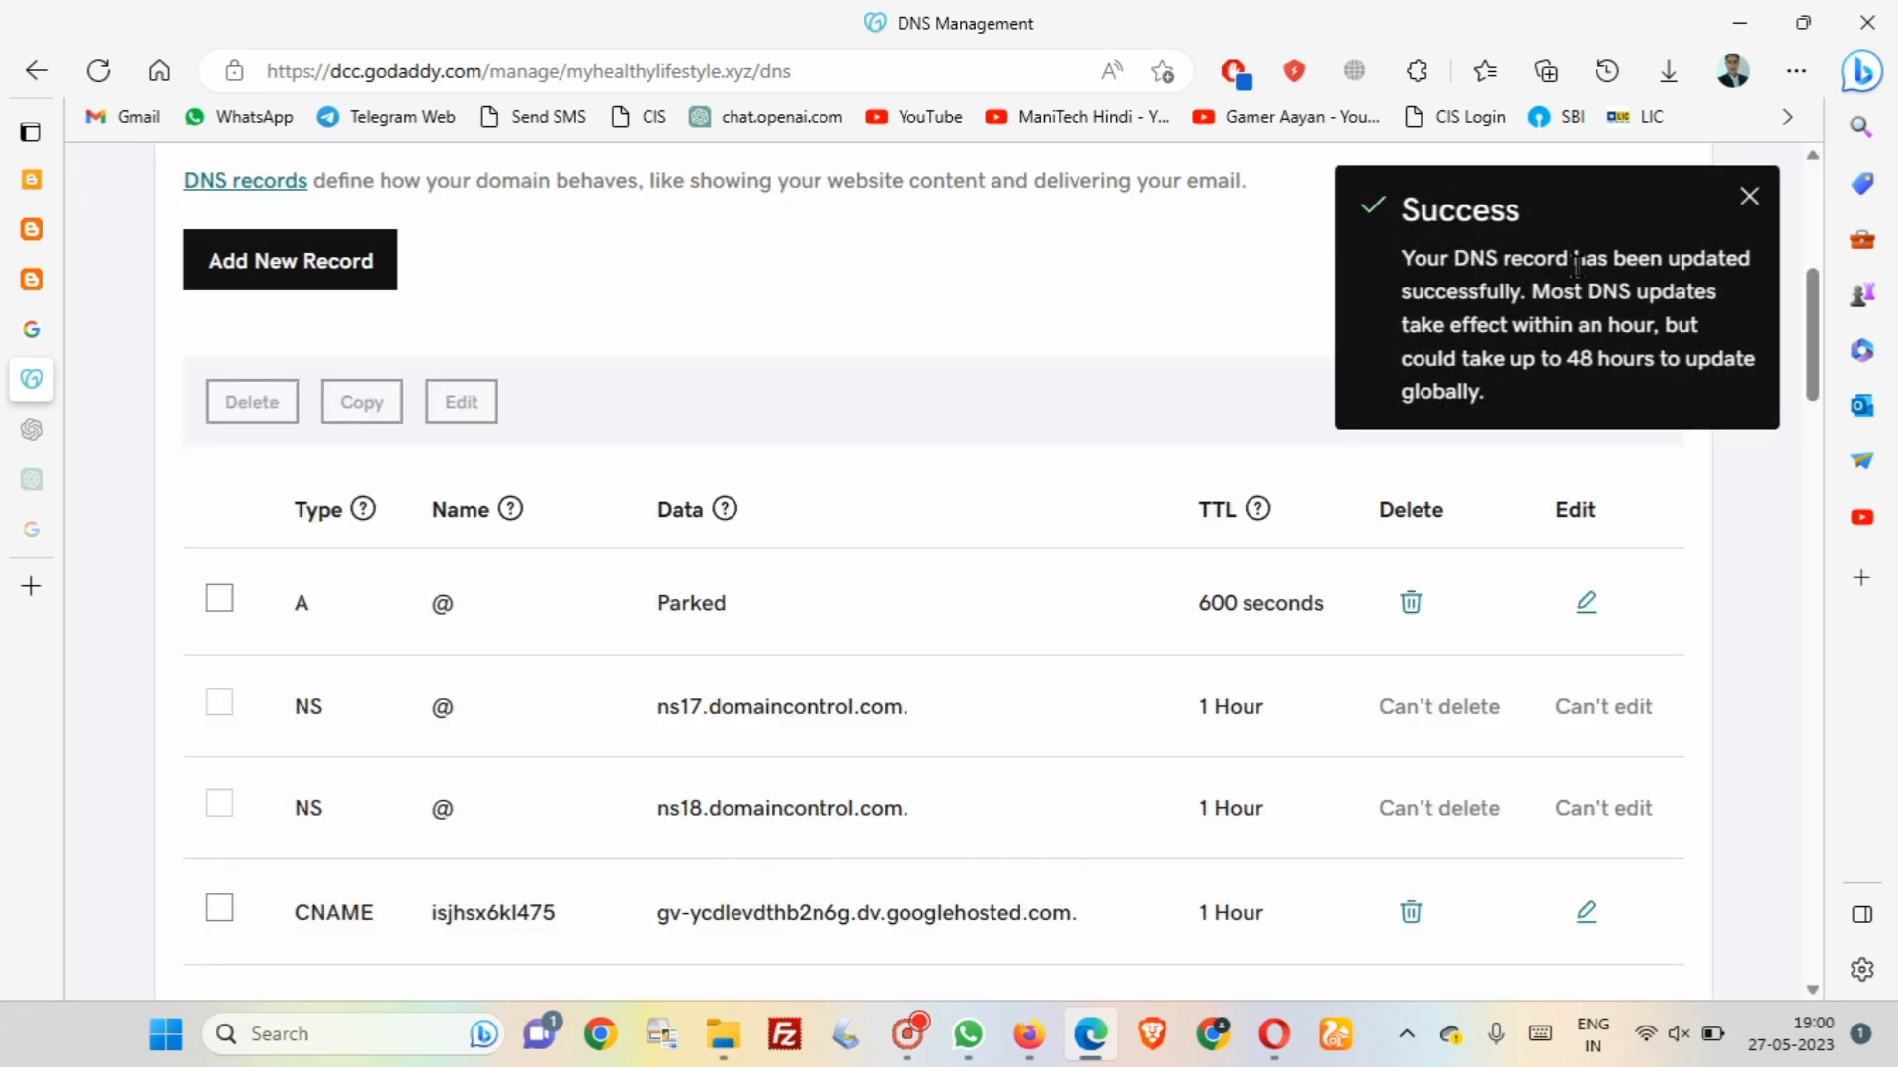
{"action": "mouse_move", "coordinate": [30, 177]}
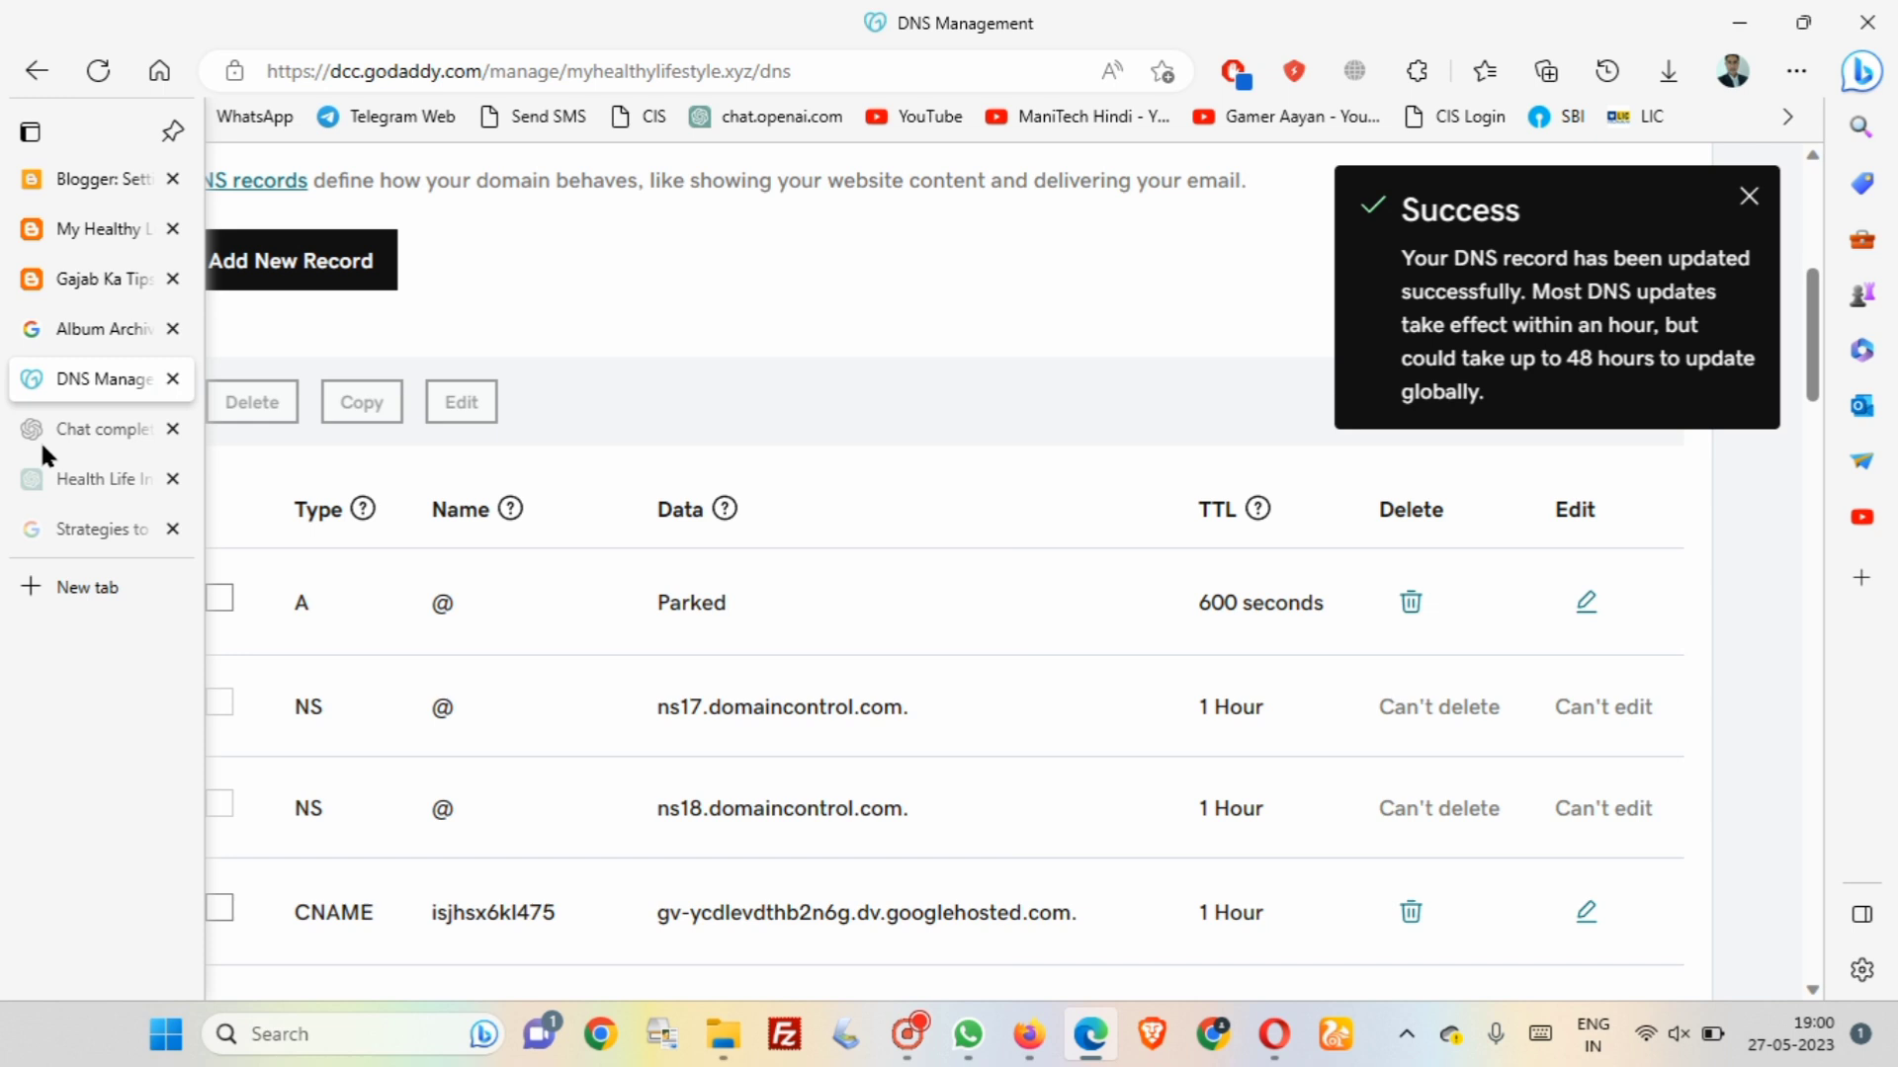
{"action": "left_click", "coordinate": [105, 186]}
{"action": "scroll", "coordinate": [612, 735], "scroll_direction": "down", "scroll_amount": 1}
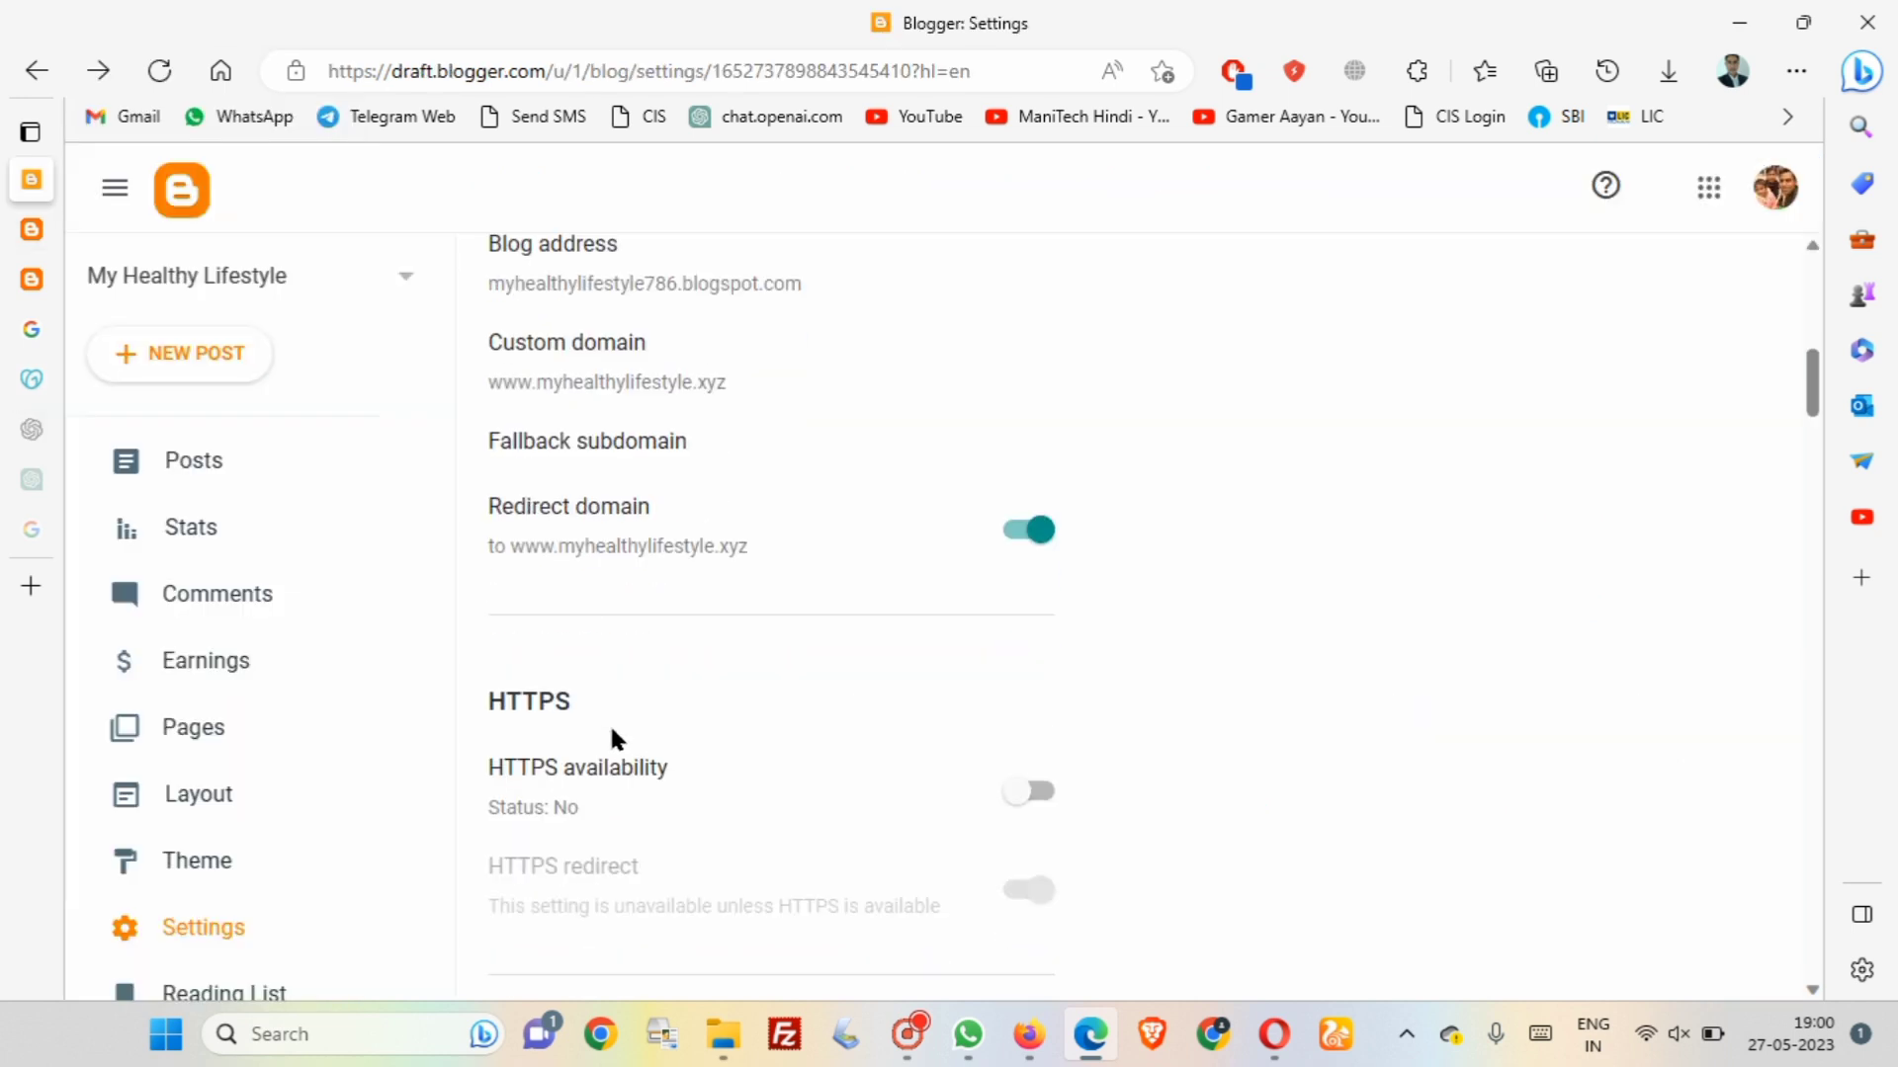
{"action": "scroll", "coordinate": [311, 726], "scroll_direction": "down", "scroll_amount": 1}
{"action": "scroll", "coordinate": [323, 881], "scroll_direction": "down", "scroll_amount": 1}
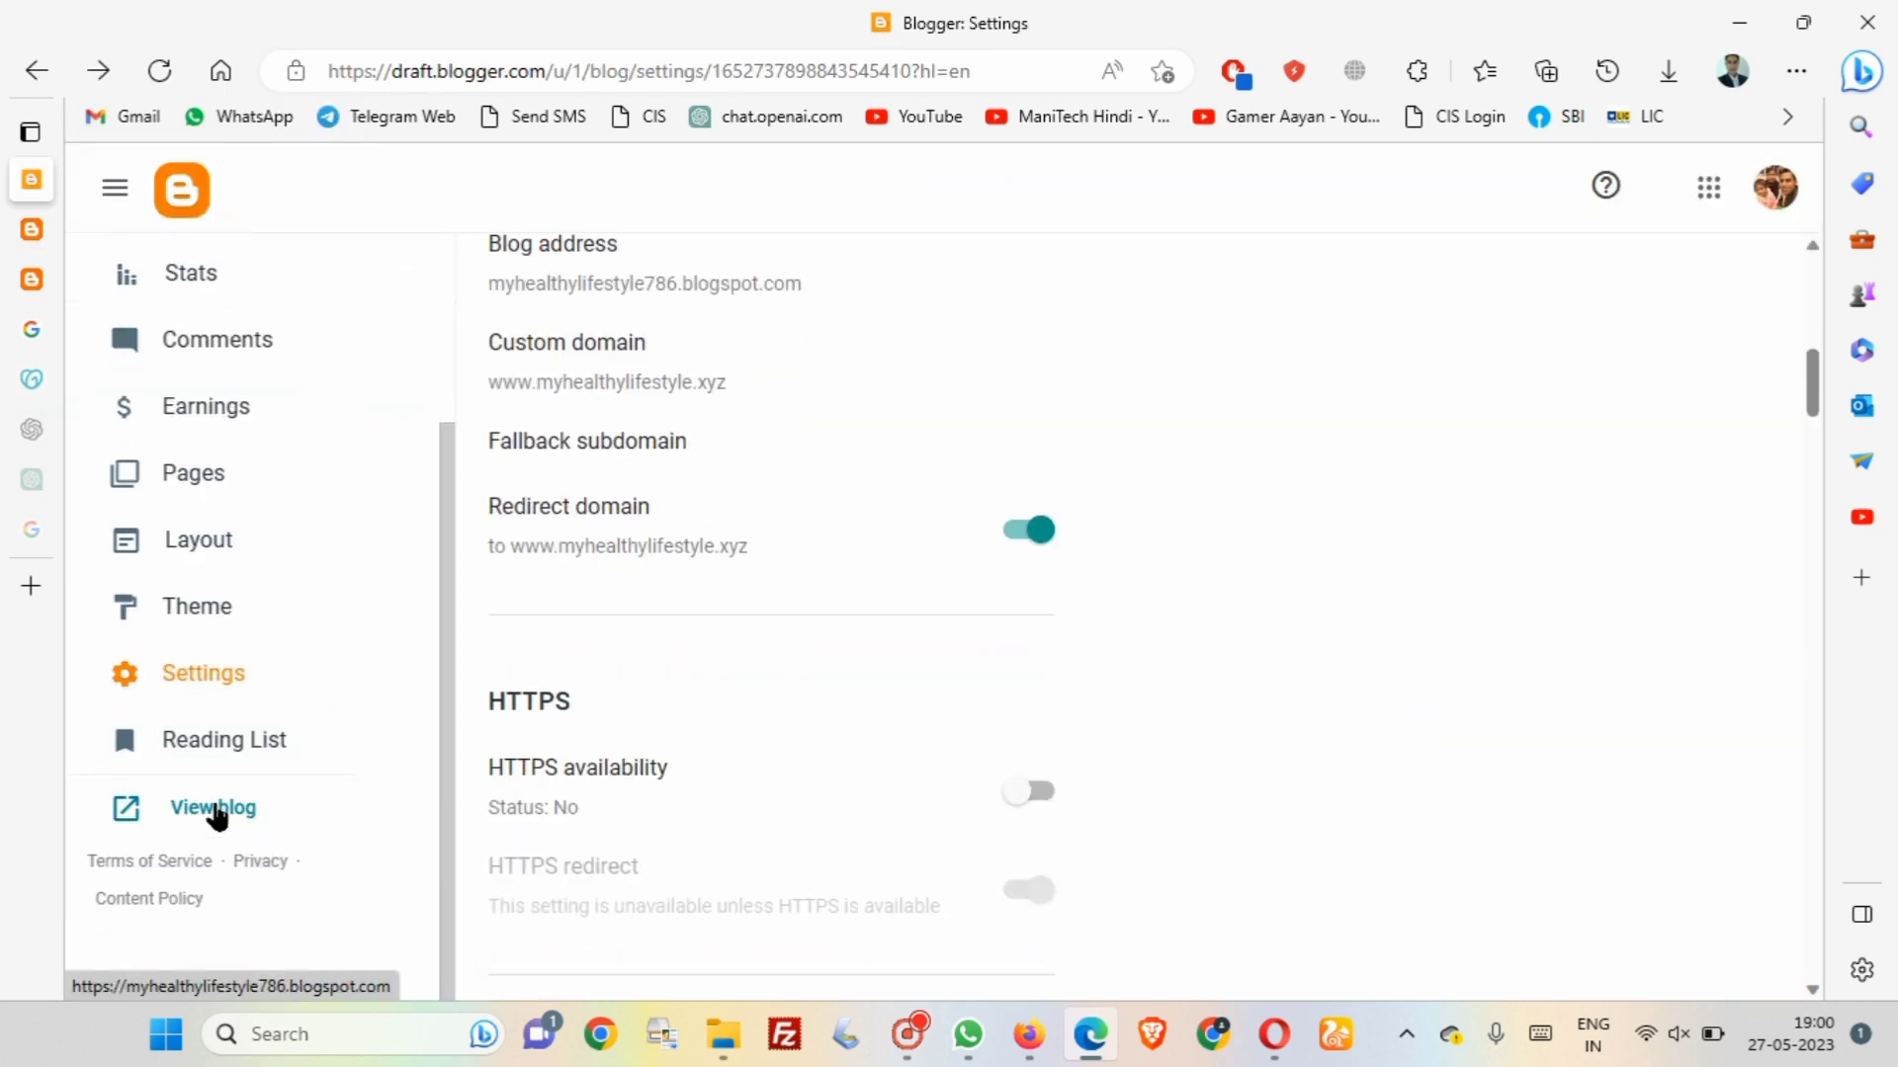
{"action": "left_click", "coordinate": [213, 807]}
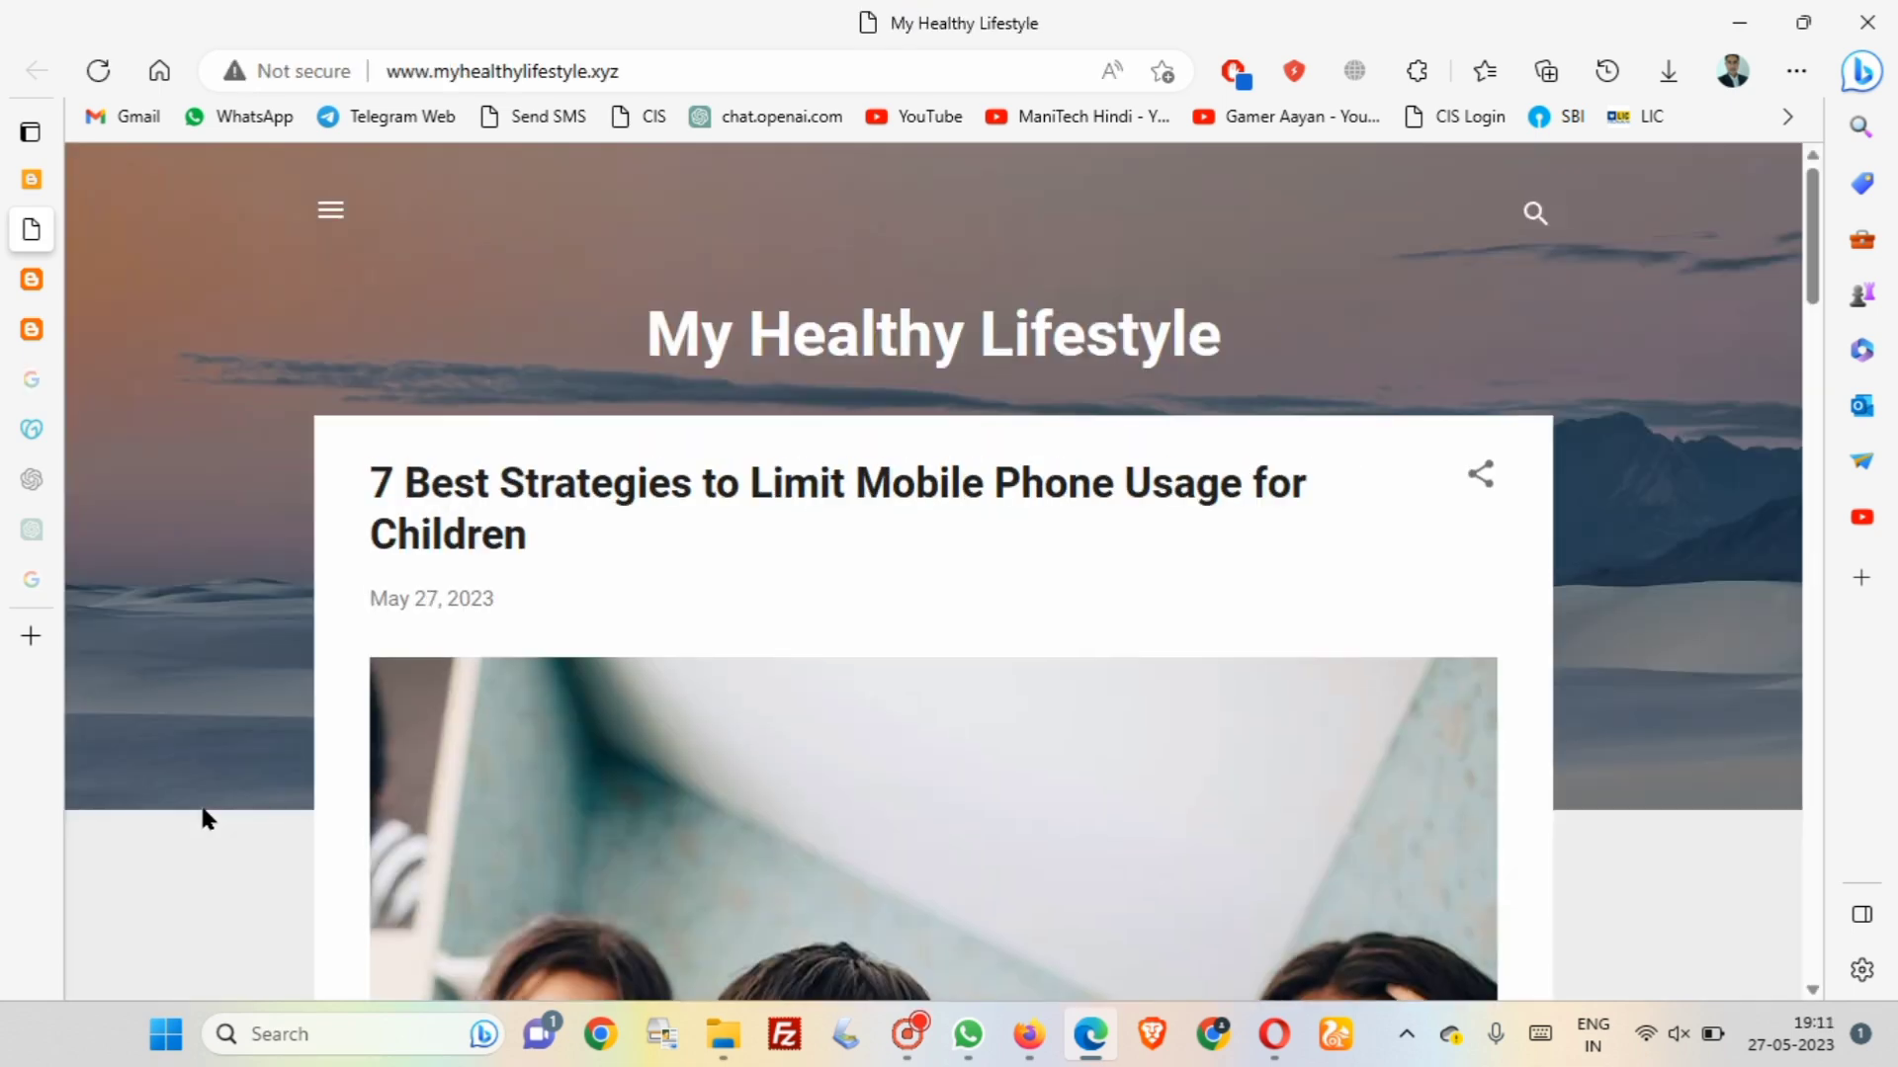
{"action": "left_click", "coordinate": [394, 75]}
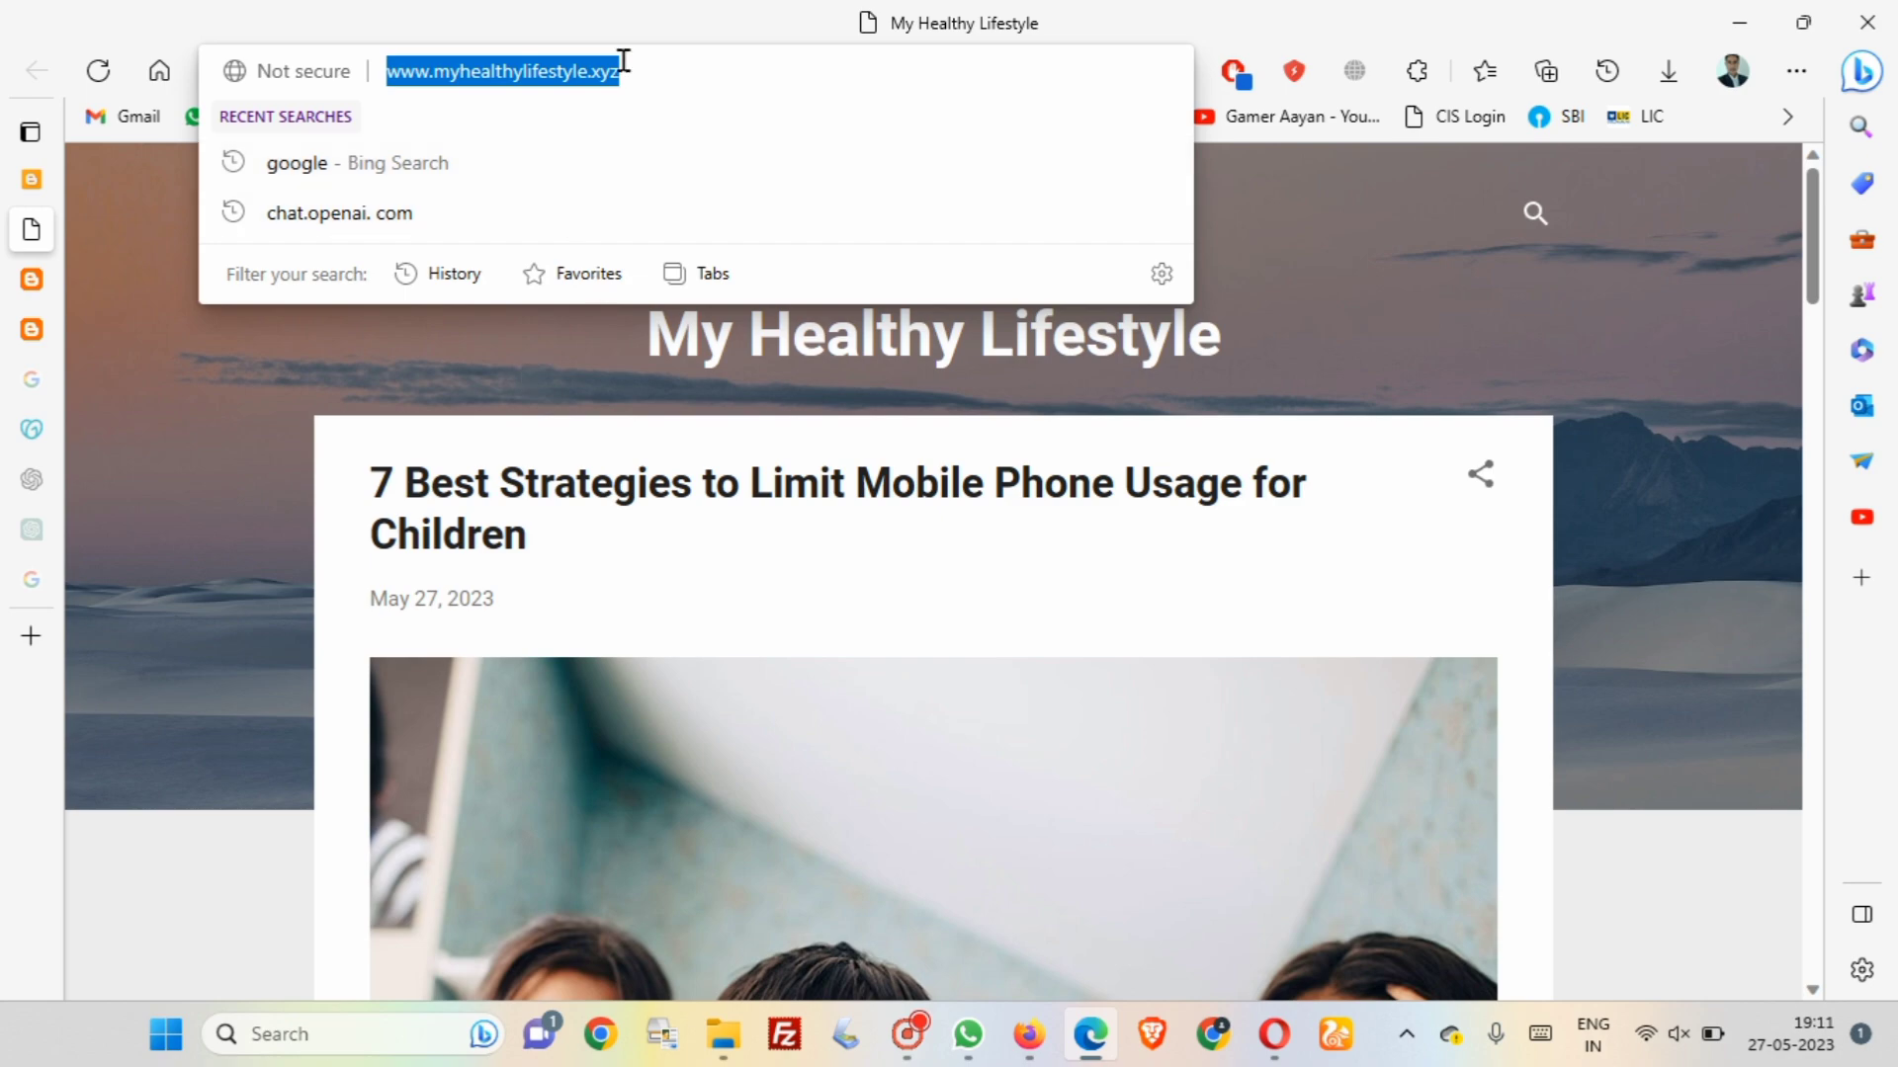
{"action": "left_click", "coordinate": [505, 362]}
{"action": "scroll", "coordinate": [509, 358], "scroll_direction": "down", "scroll_amount": 5}
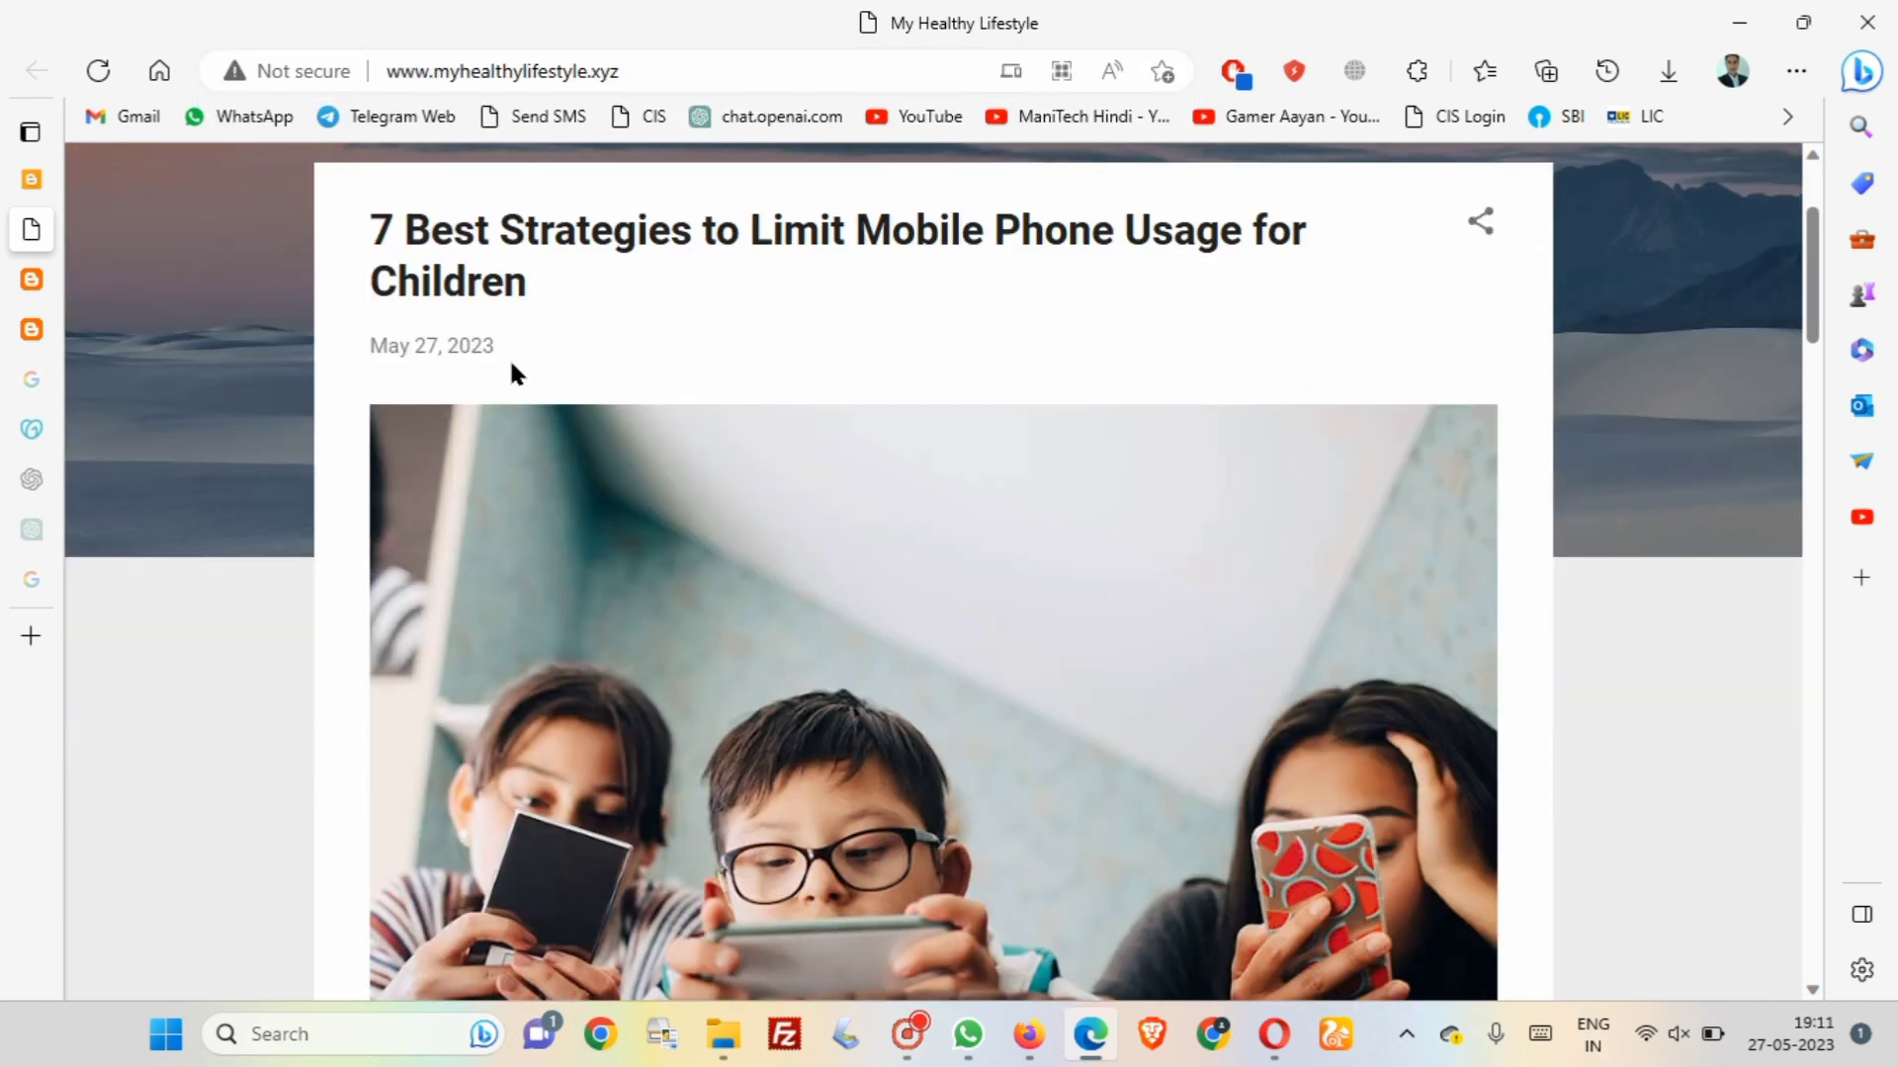
{"action": "scroll", "coordinate": [508, 375], "scroll_direction": "down", "scroll_amount": 3}
{"action": "scroll", "coordinate": [509, 374], "scroll_direction": "down", "scroll_amount": 2}
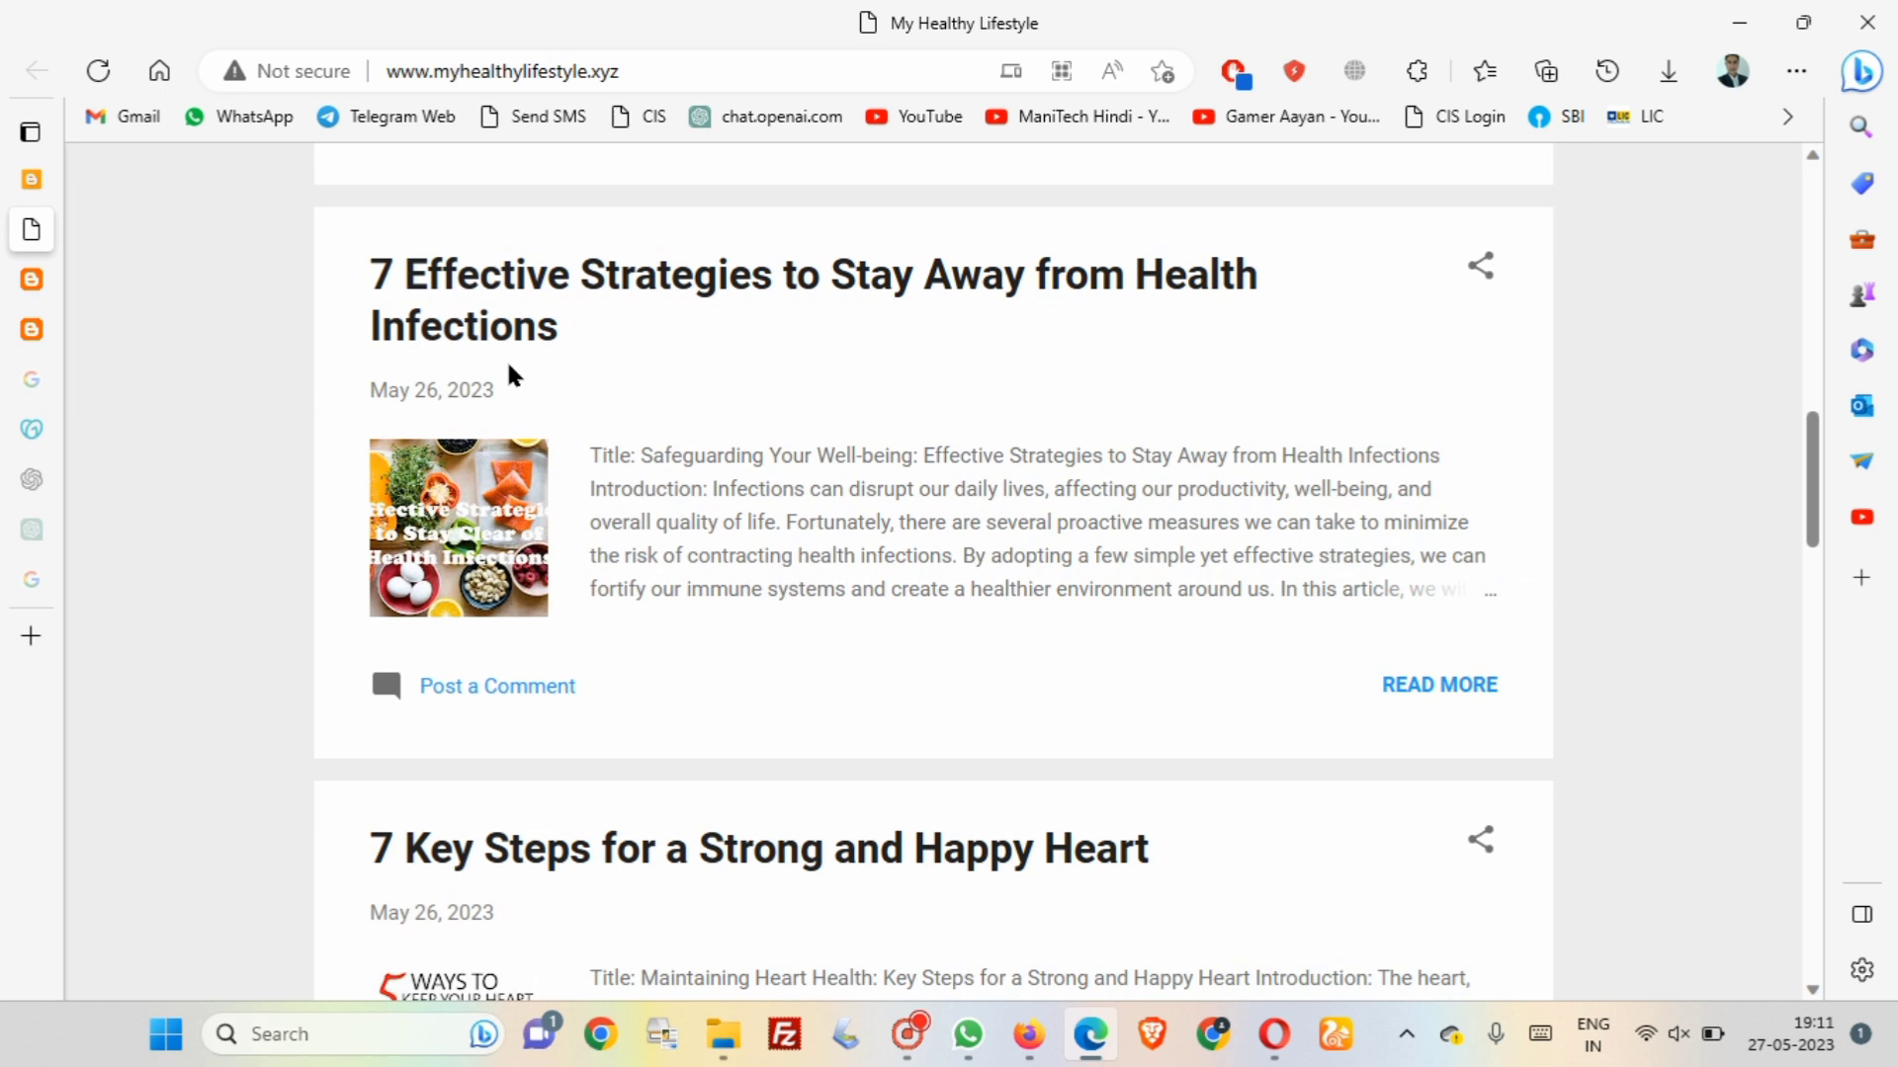
{"action": "scroll", "coordinate": [508, 373], "scroll_direction": "down", "scroll_amount": 2}
{"action": "left_click", "coordinate": [44, 278]}
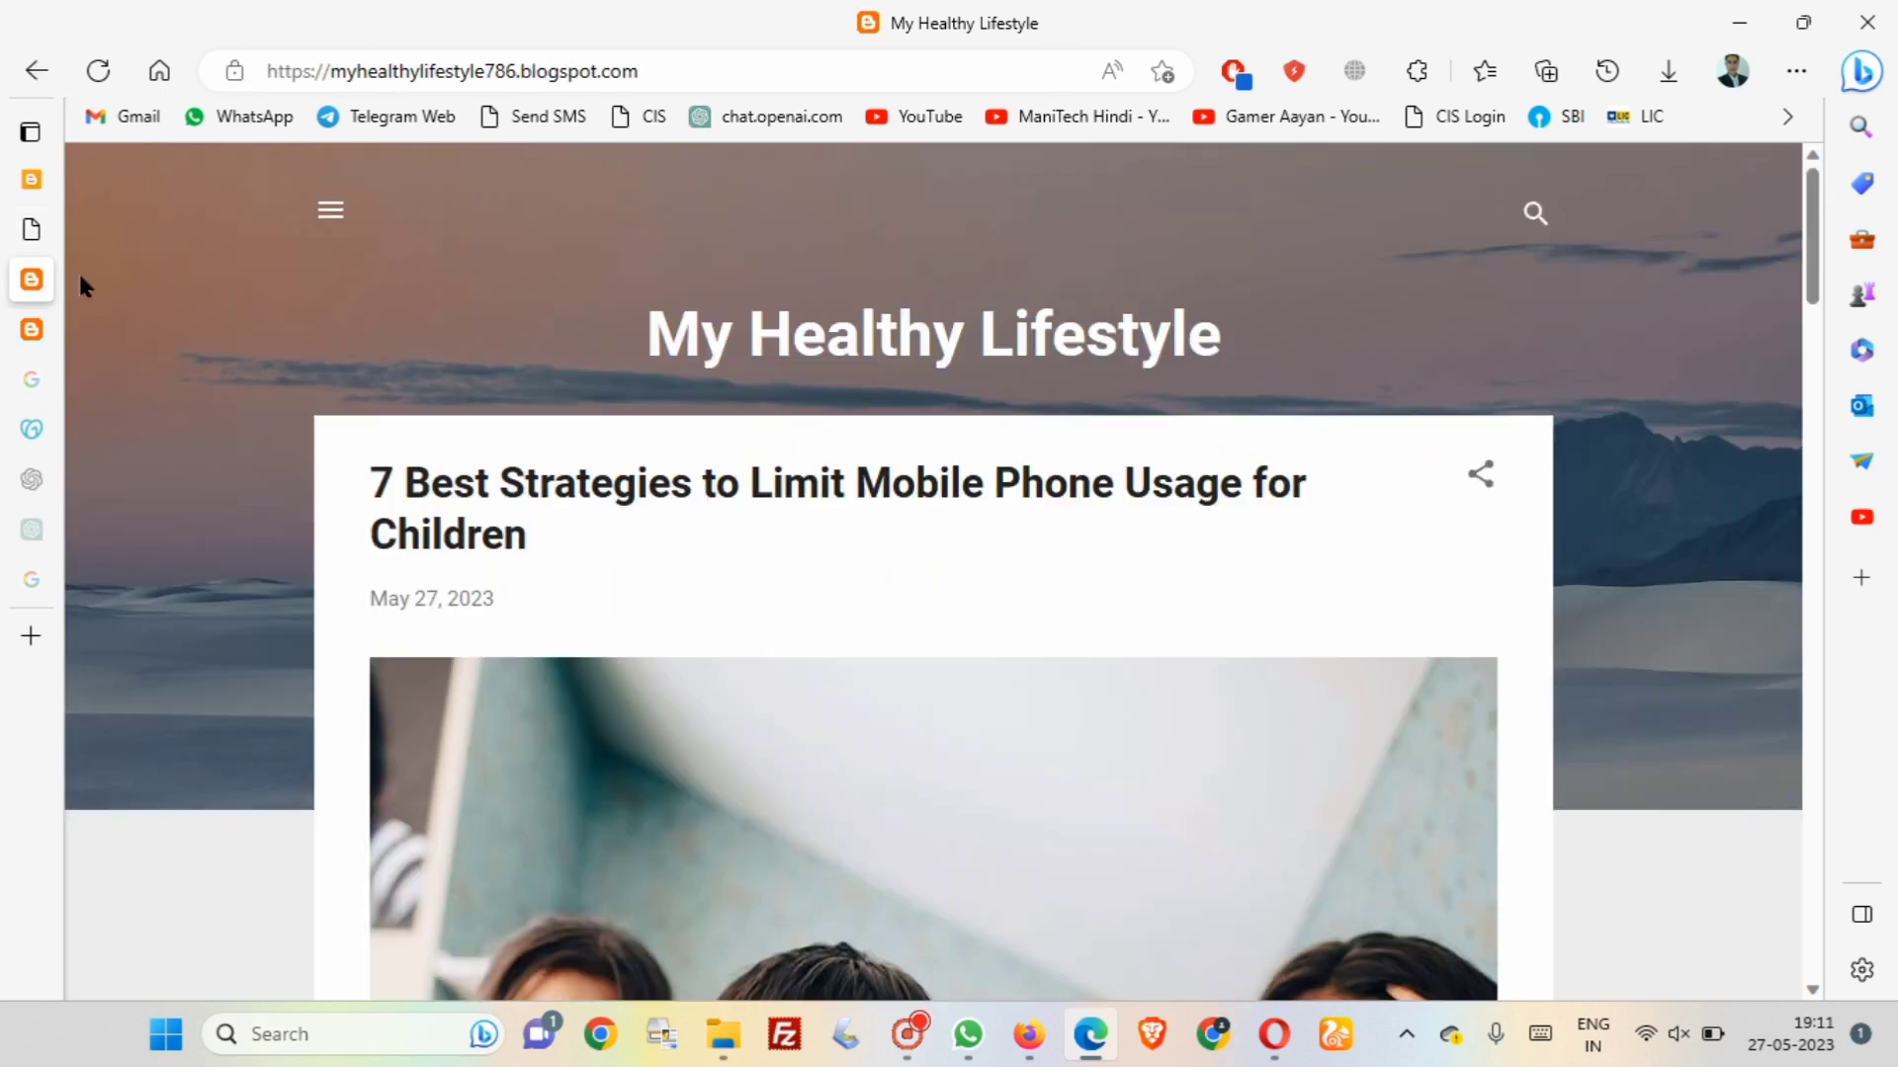